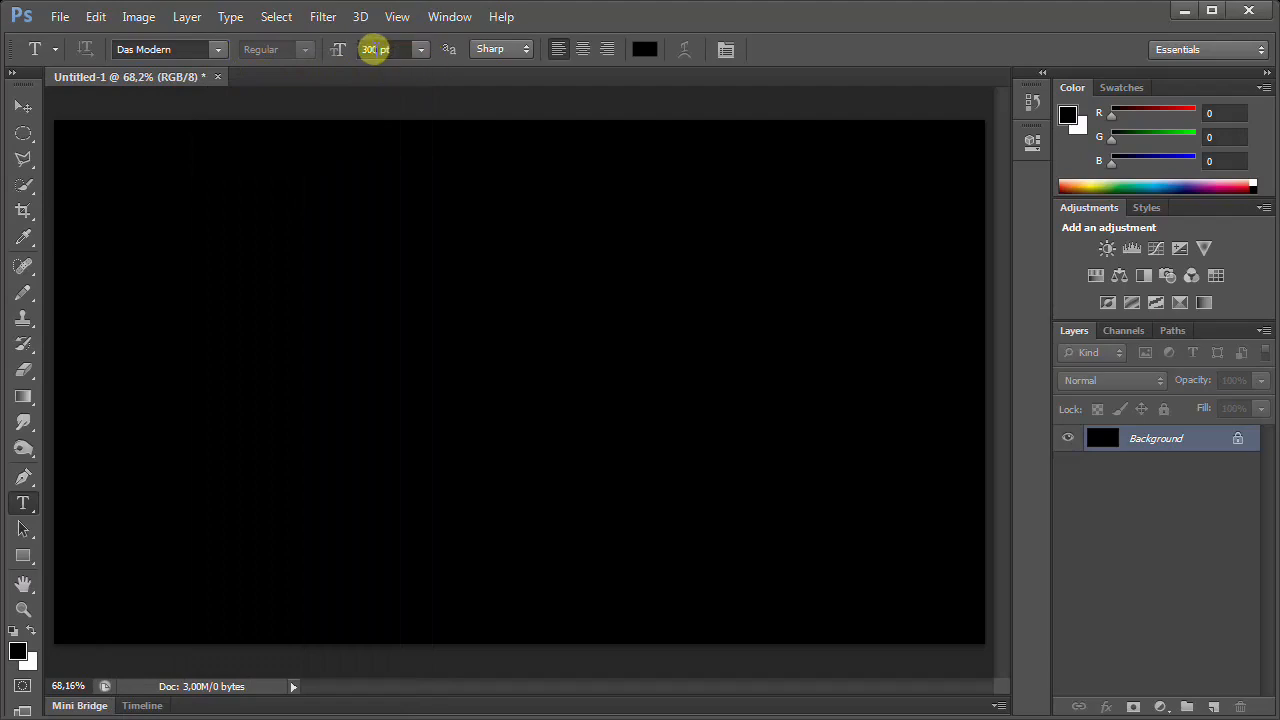
- Add the white text VISIT in the canvas's upper-left area, using the Das Modern font at 300 pt
click(644, 49)
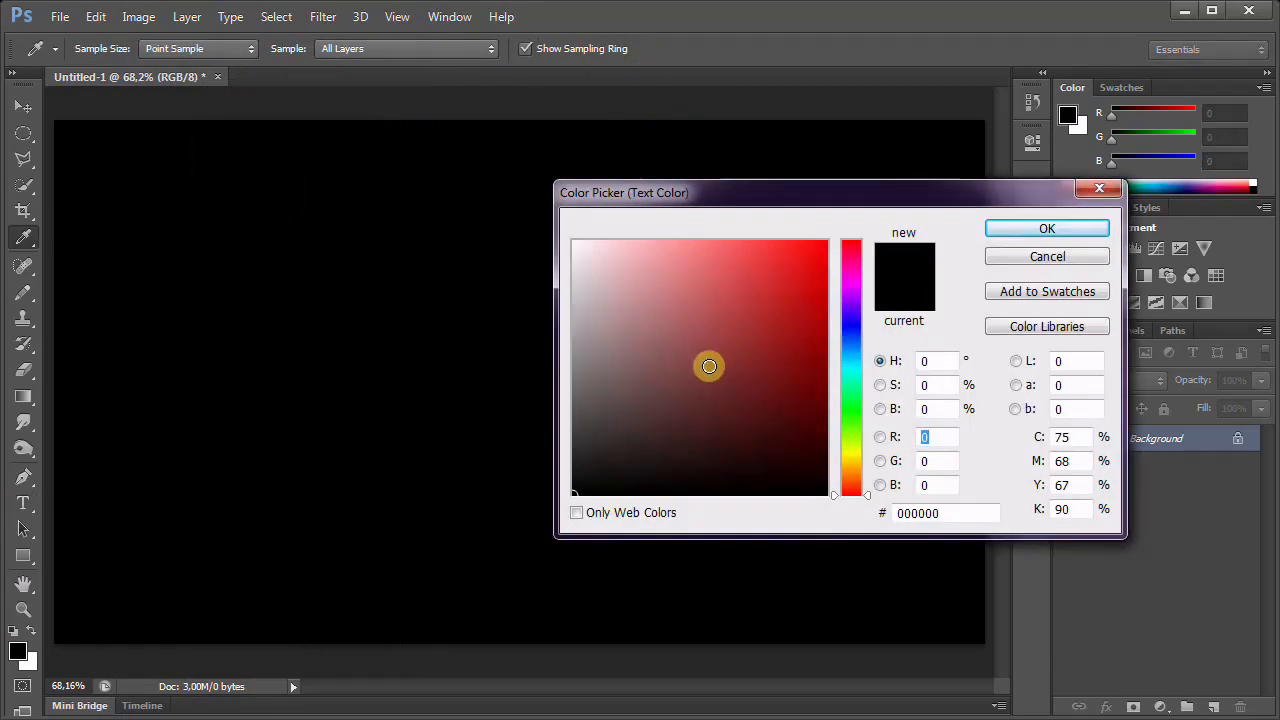
mouse_move(705, 345)
mouse_down()
mouse_move(592, 242)
mouse_move(510, 211)
mouse_up()
click(1007, 228)
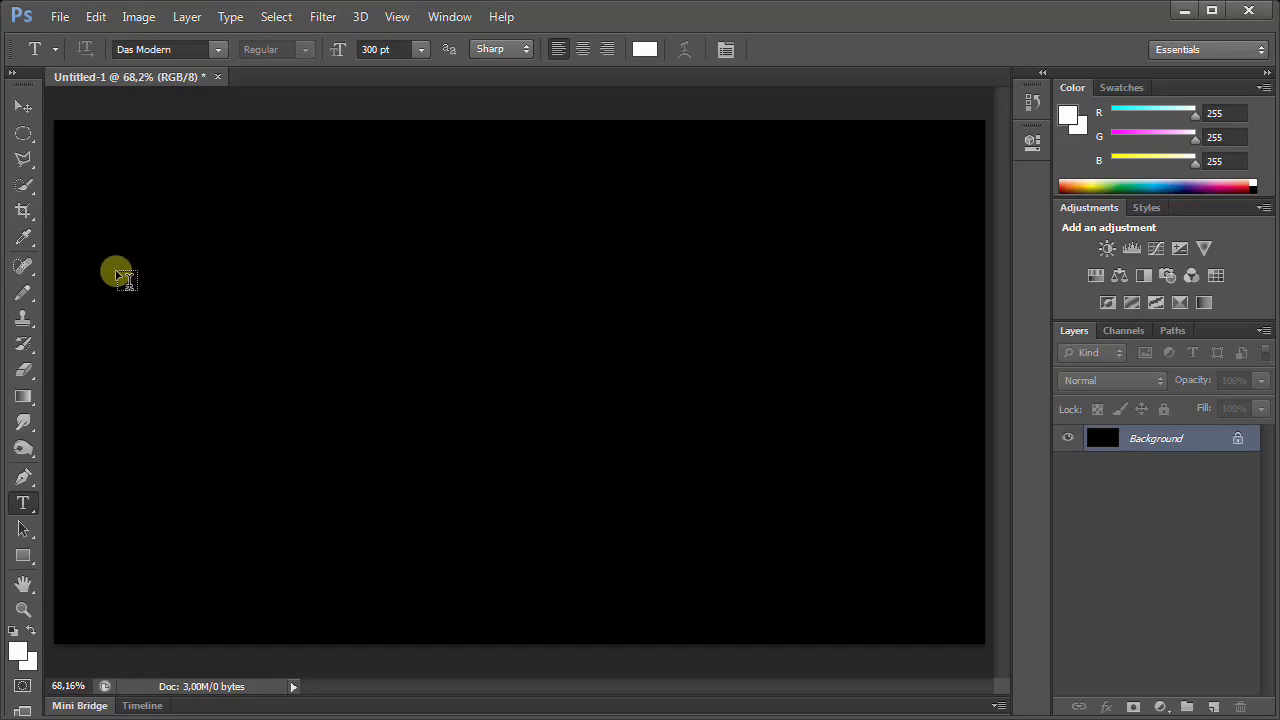
click(110, 251)
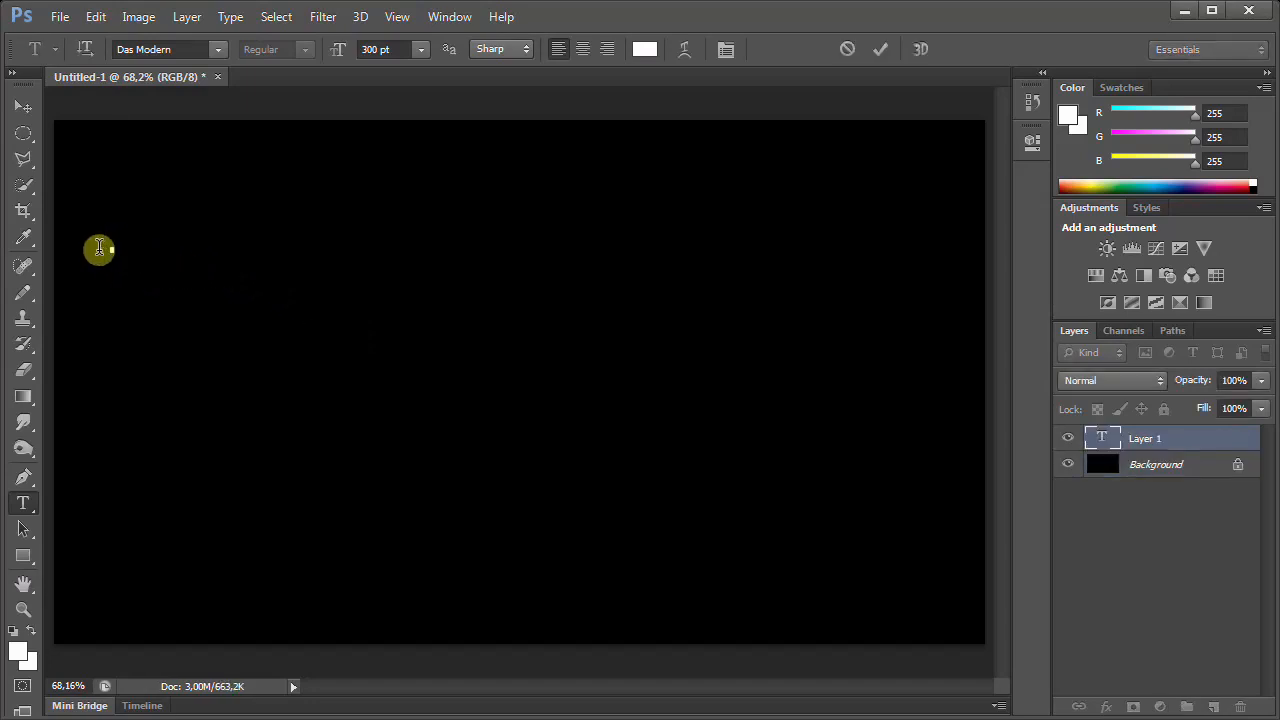
text(VISIO)
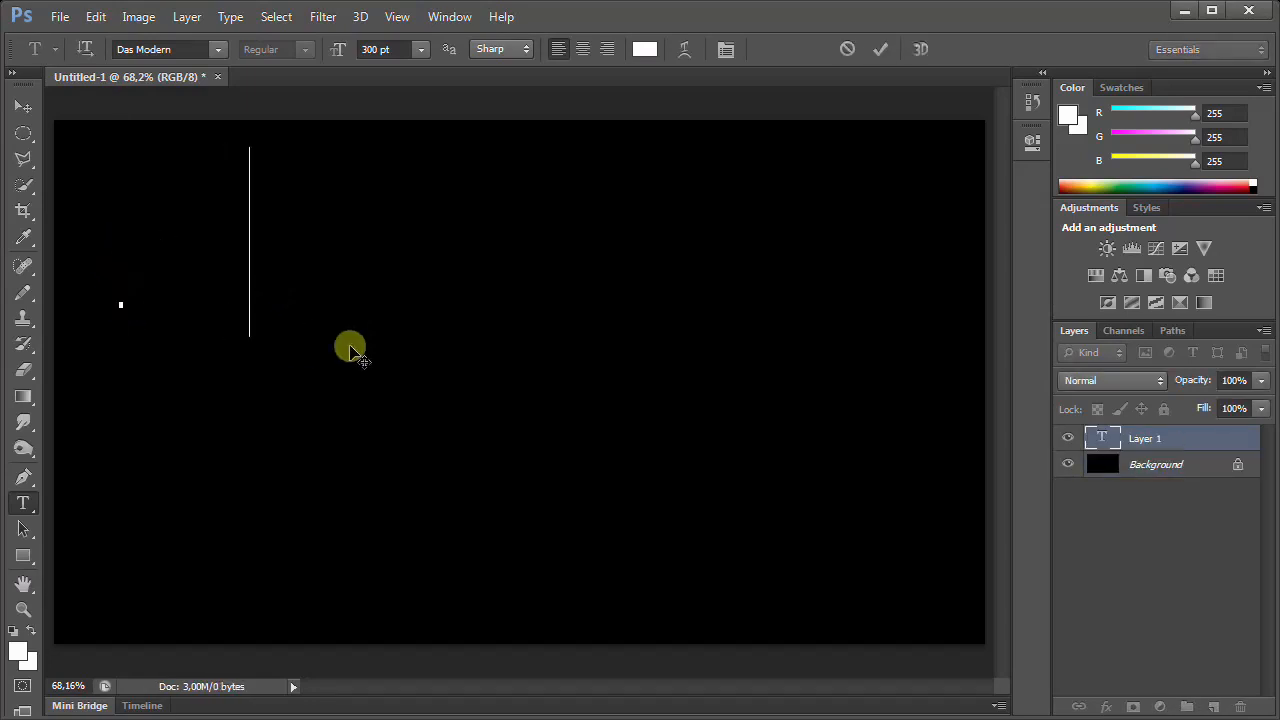
click(880, 49)
- Add a separate text layer reading INDONESIA below the VISIT text, directly above the Background layer
click(420, 49)
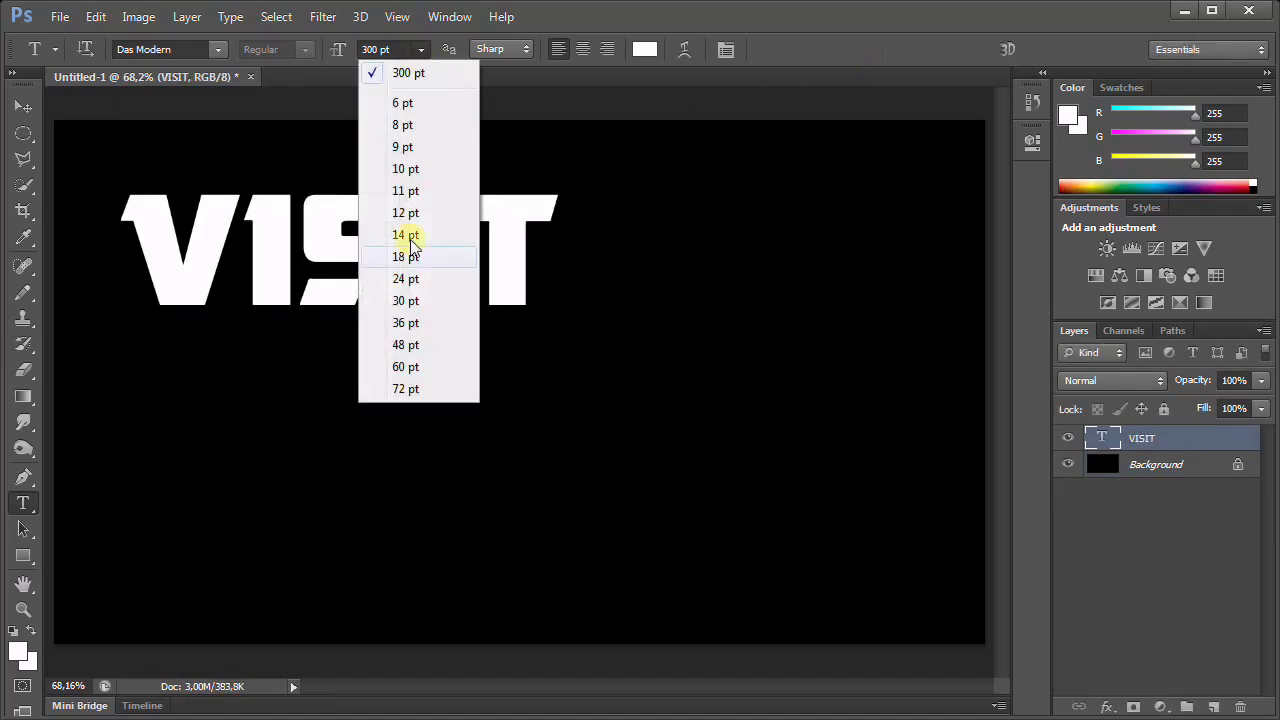
click(400, 388)
click(1150, 464)
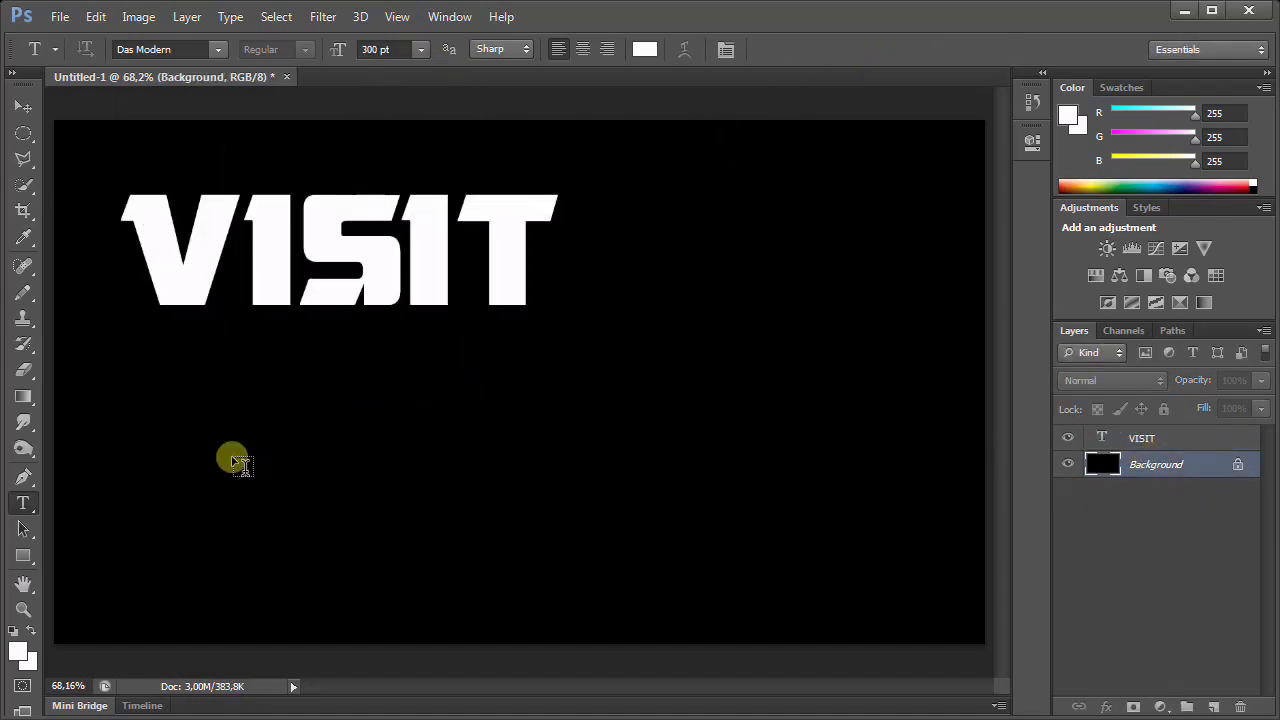
click(232, 460)
text(INDONESI)
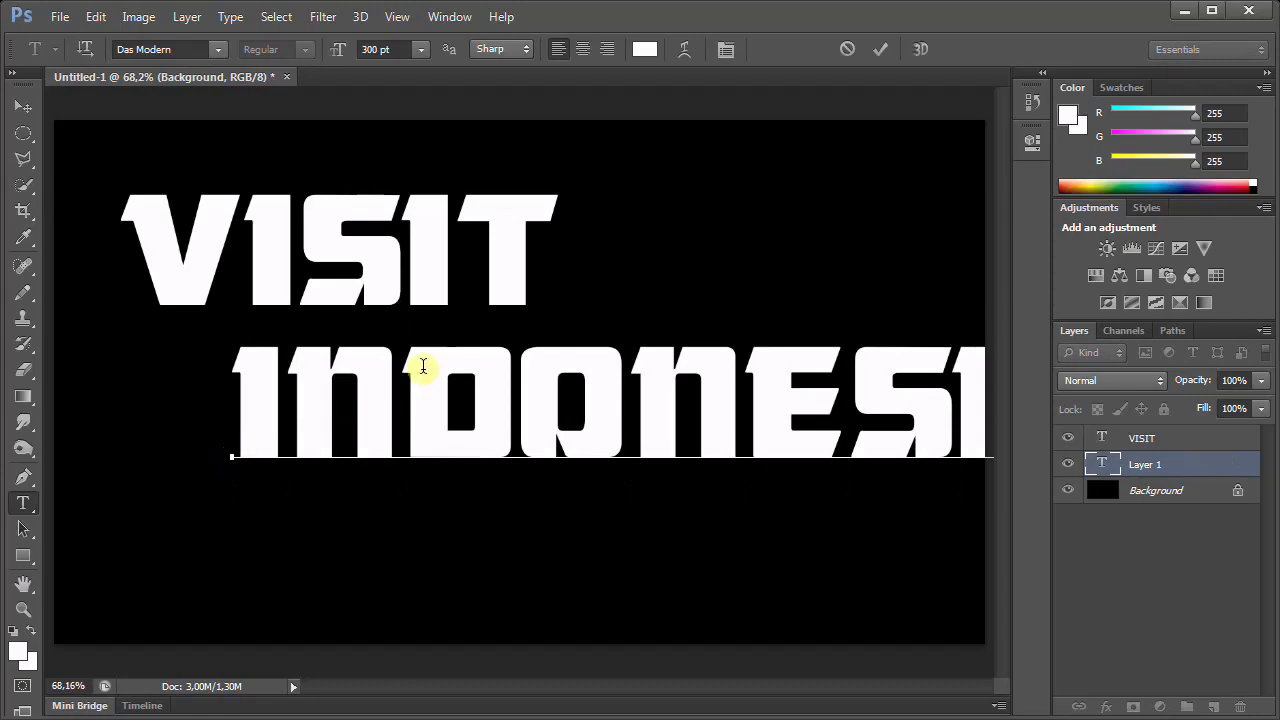
text(A)
- Set the font size of the whole INDONESIA text to 72 pt
key(ctrl+a)
click(420, 49)
click(405, 389)
click(878, 49)
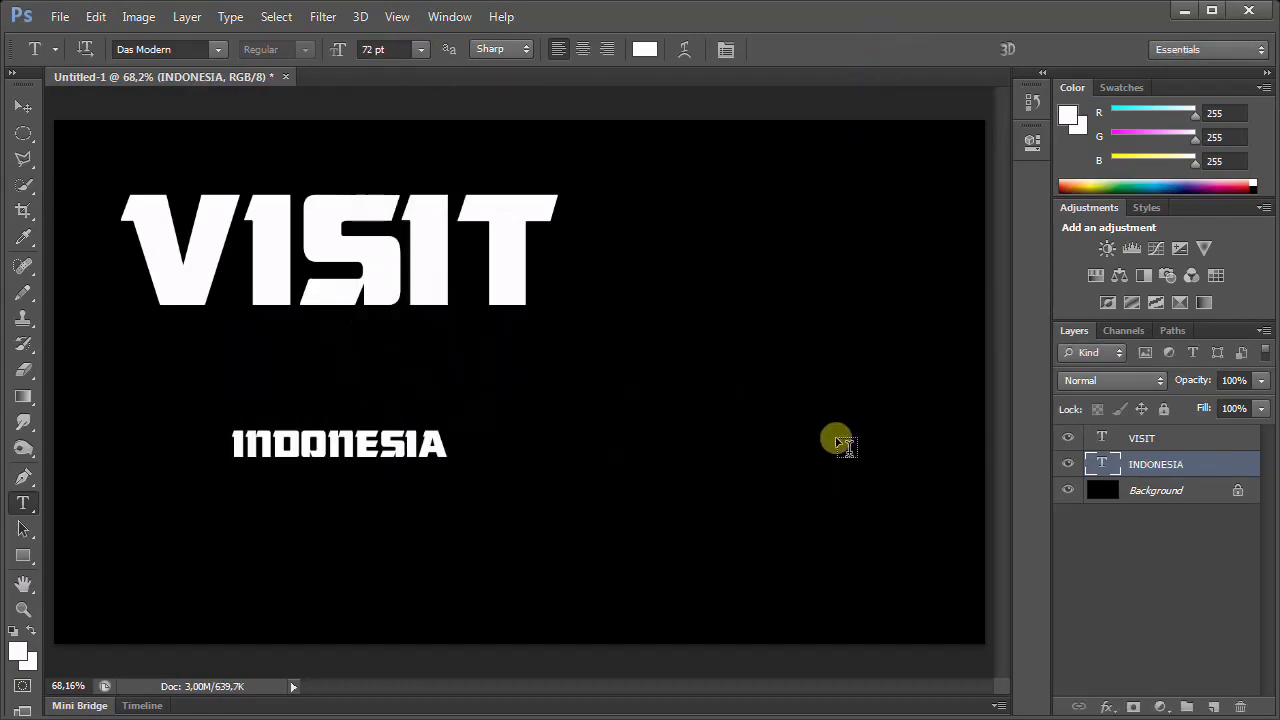
- Free-transform the INDONESIA text to about 412.5% so it spans the canvas width, placed along the canvas's lower edge
click(100, 20)
click(195, 361)
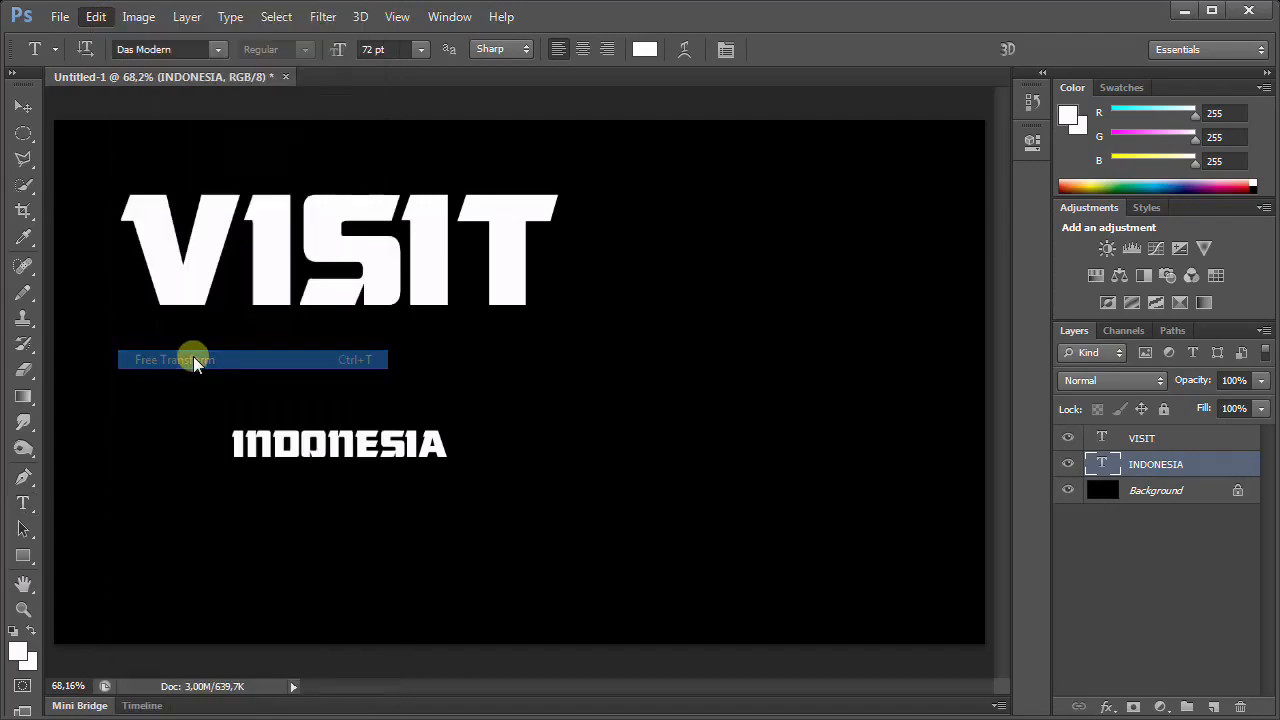
drag(374, 449, 559, 491)
drag(711, 535, 969, 606)
drag(761, 548, 756, 621)
click(1005, 50)
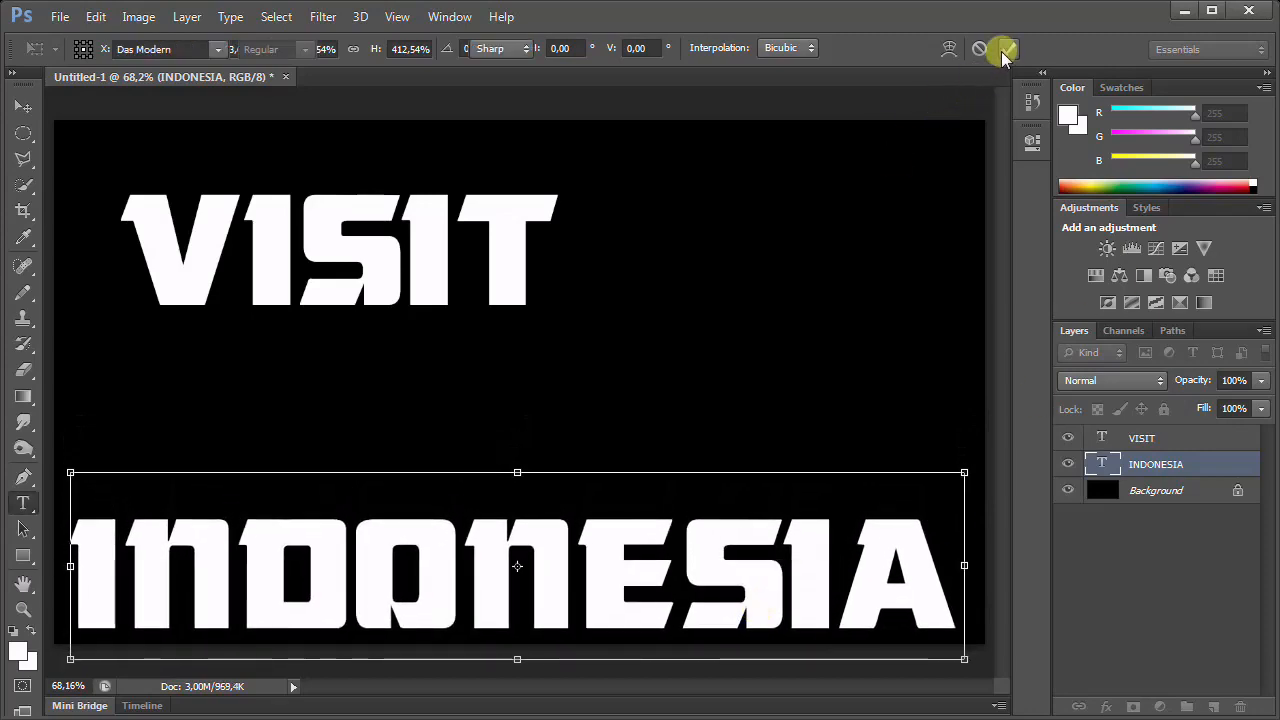
- Free-transform the VISIT text to about 203.6% width and stretch it taller to fill the space above INDONESIA
click(1138, 446)
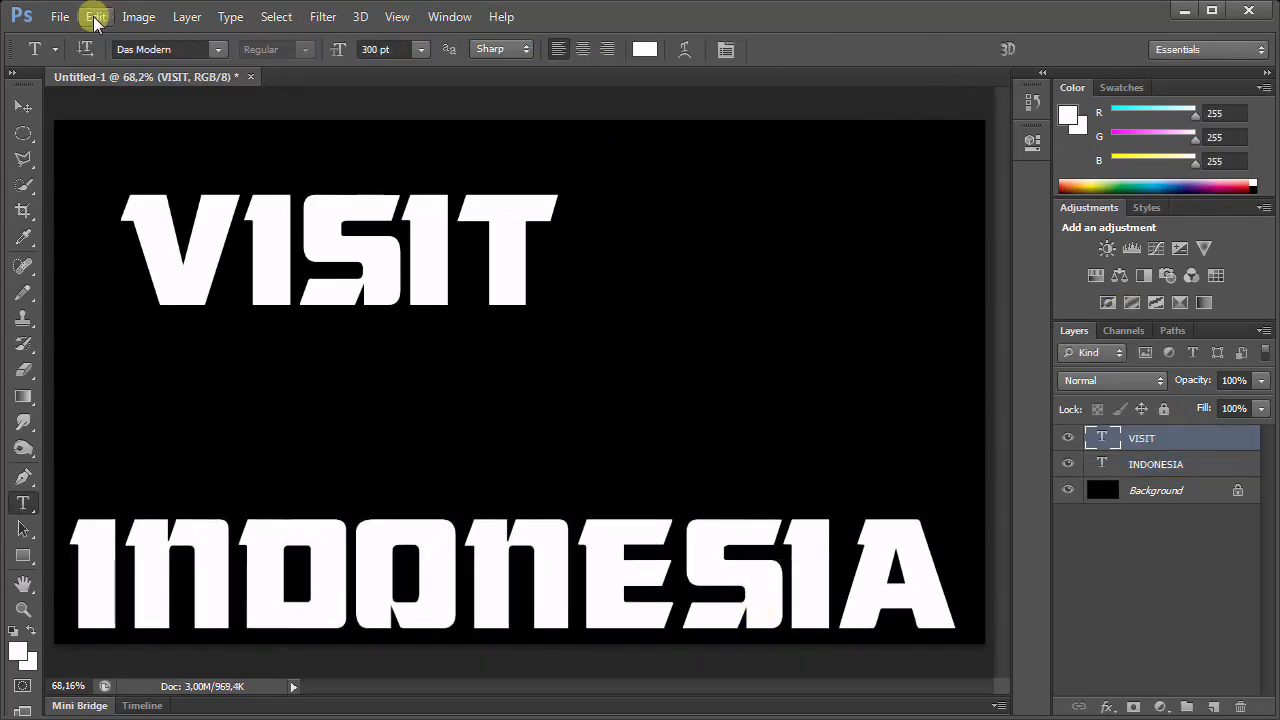
click(95, 17)
click(182, 356)
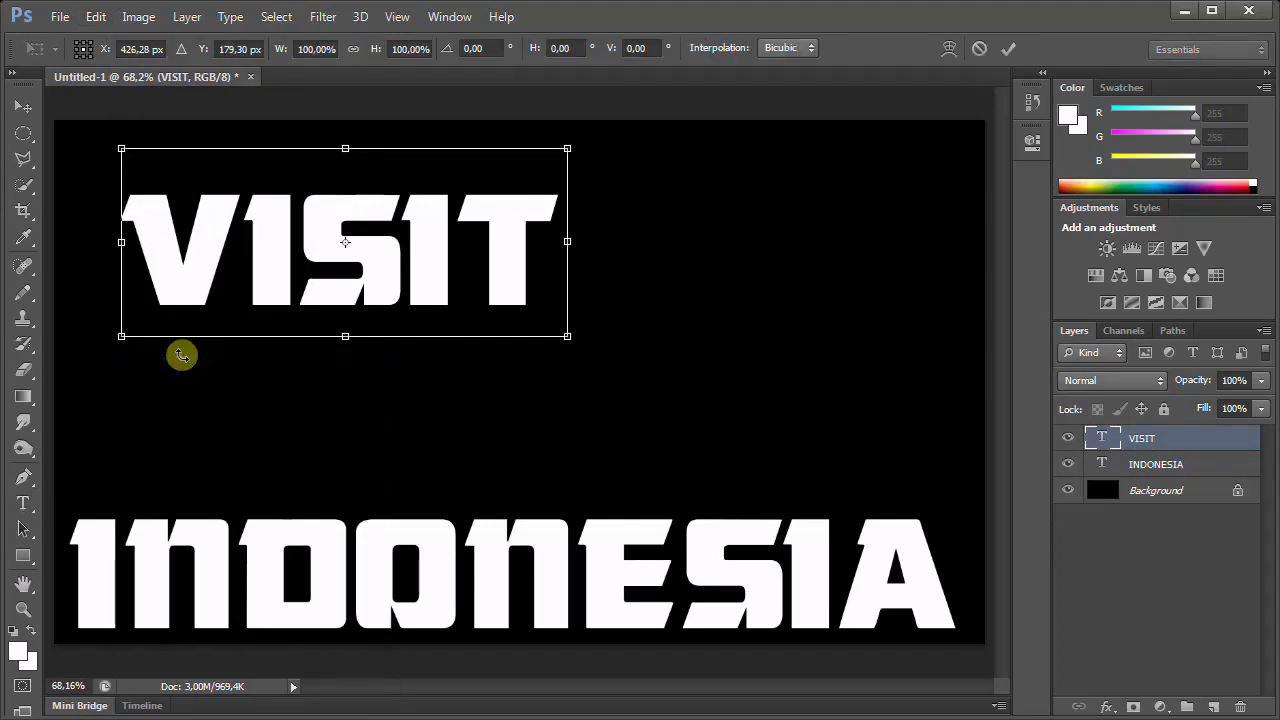
drag(557, 346, 986, 500)
drag(597, 353, 597, 259)
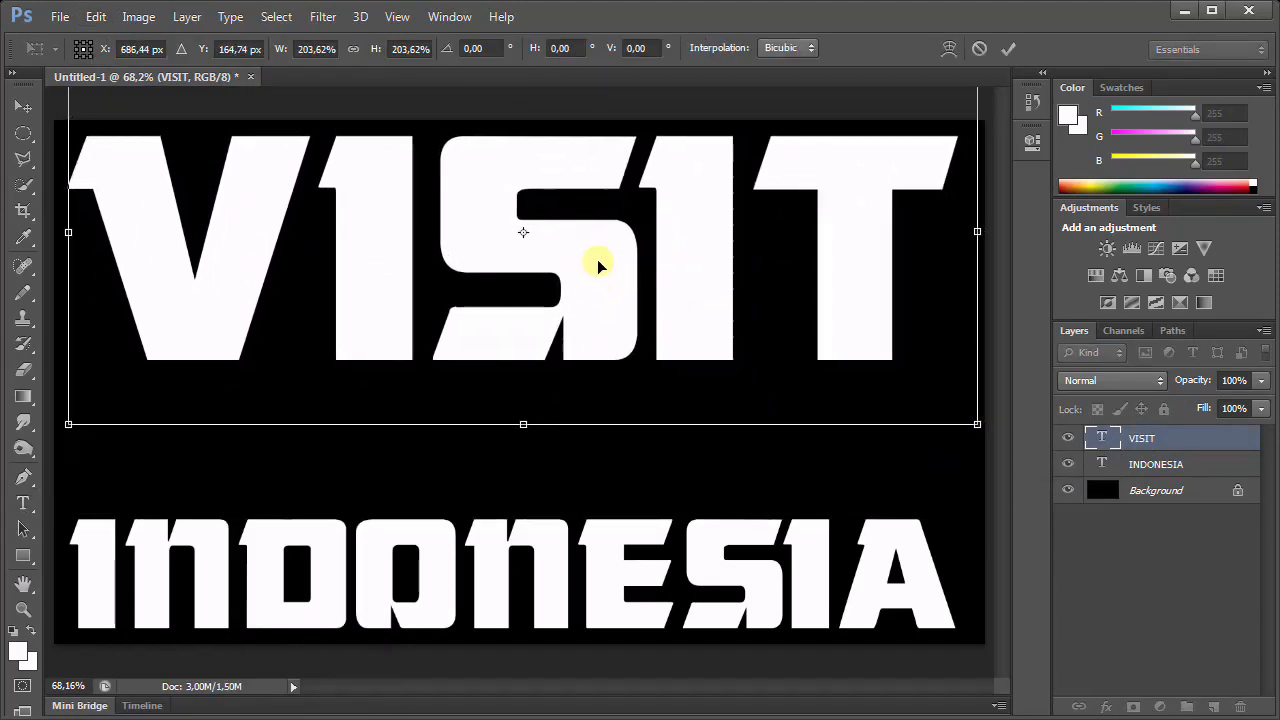
drag(523, 424, 527, 593)
click(1008, 50)
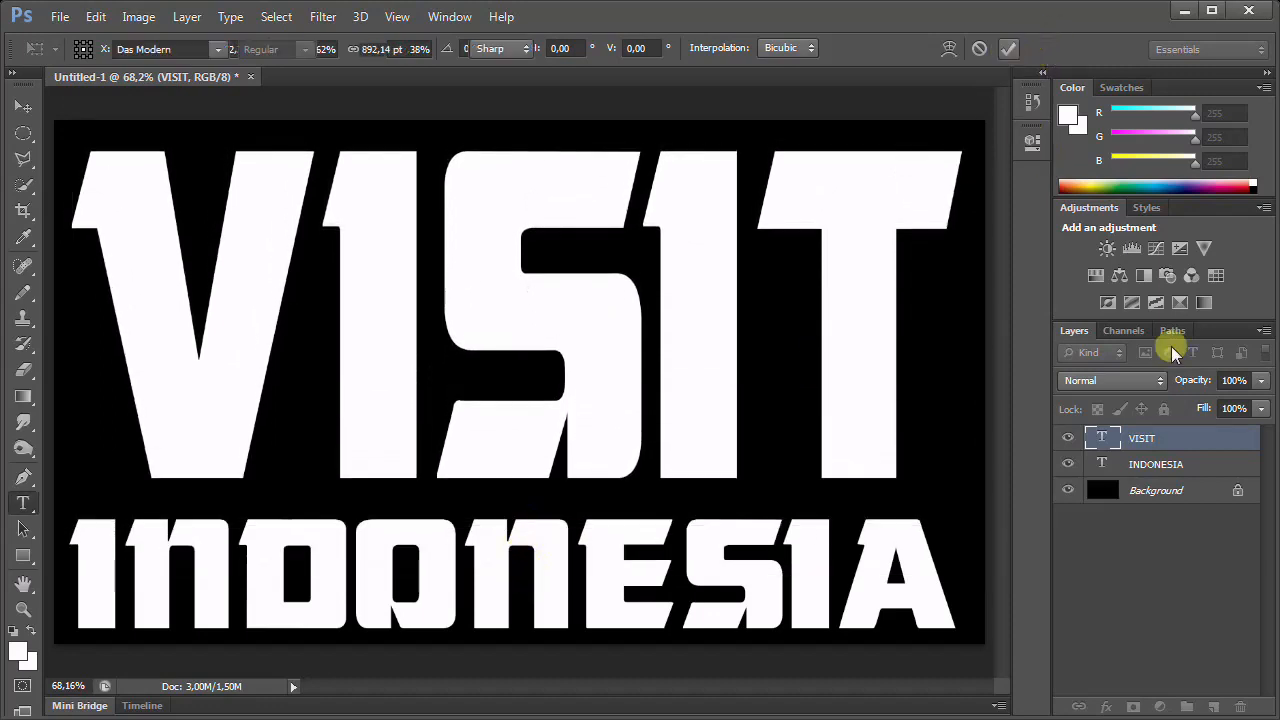
- Nudge the INDONESIA text up towards VISIT and stretch its height to about 109%
click(1163, 466)
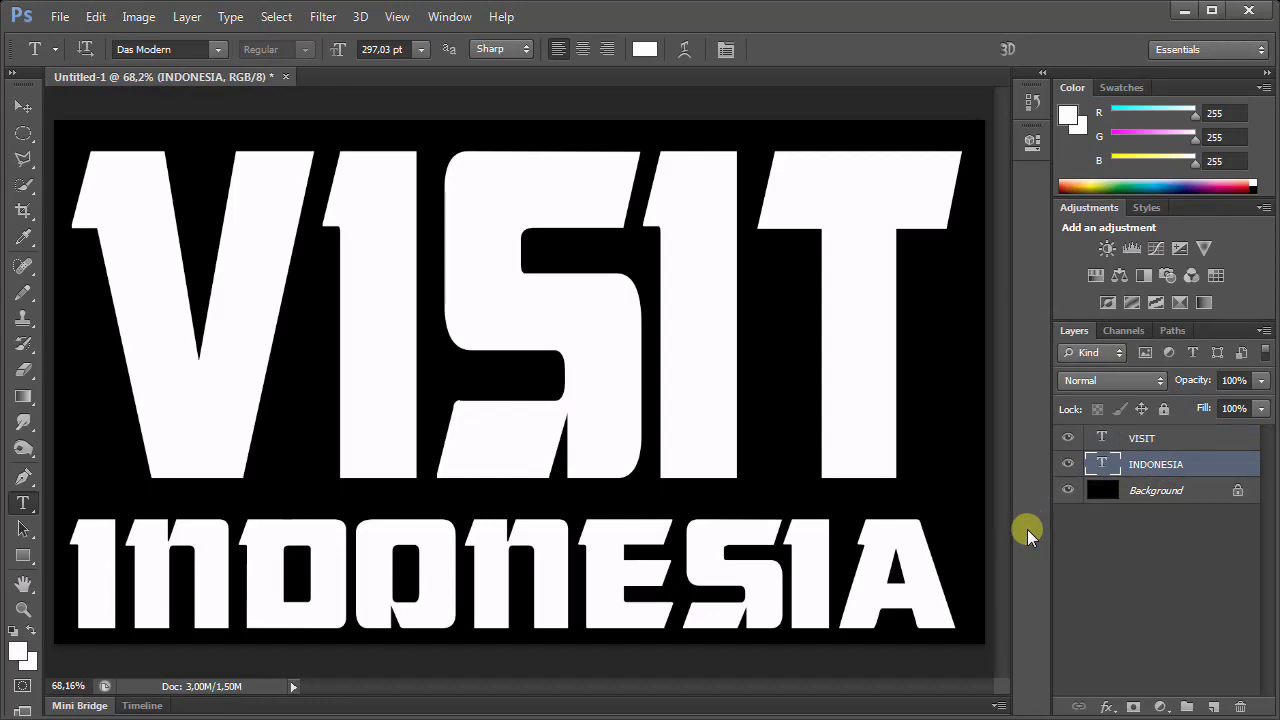
key(ctrl+t)
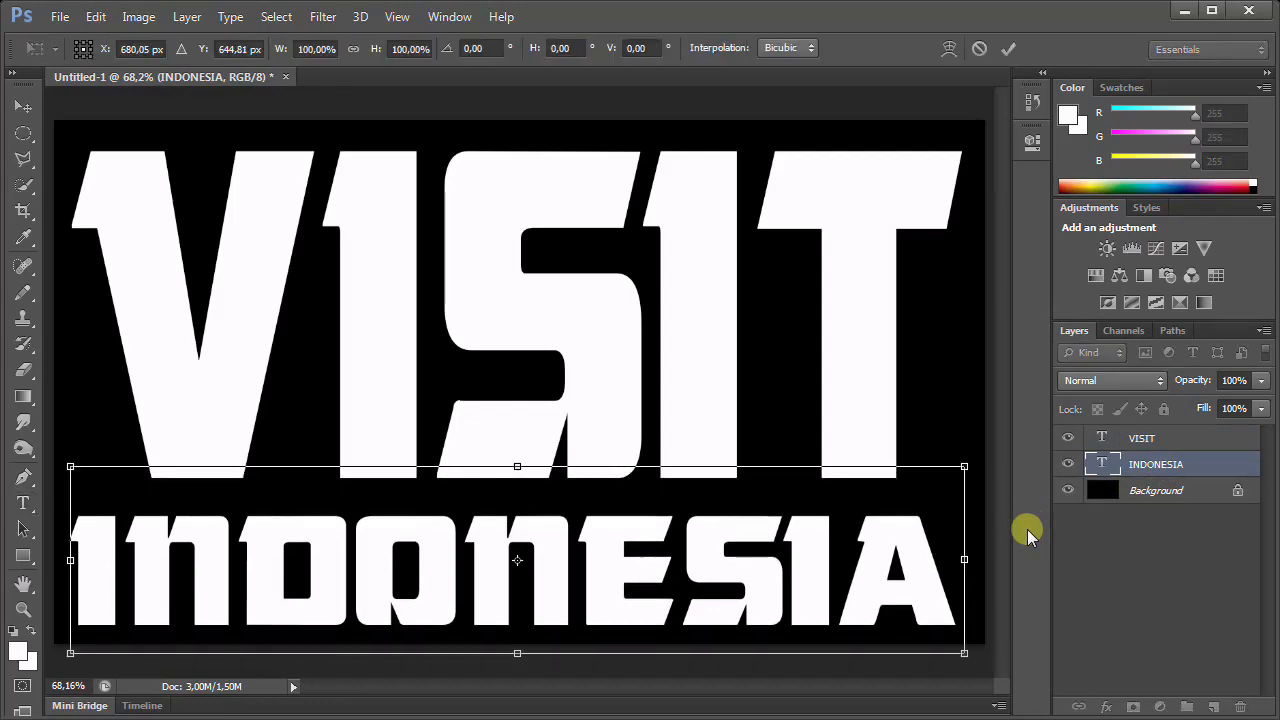
key(Up)
key(Up)
key(Up)
key(Up)
key(Up)
key(Up)
key(Up)
key(Up)
key(Up)
key(Up)
key(Up)
key(Up)
key(Up)
key(Up)
key(Up)
key(Up)
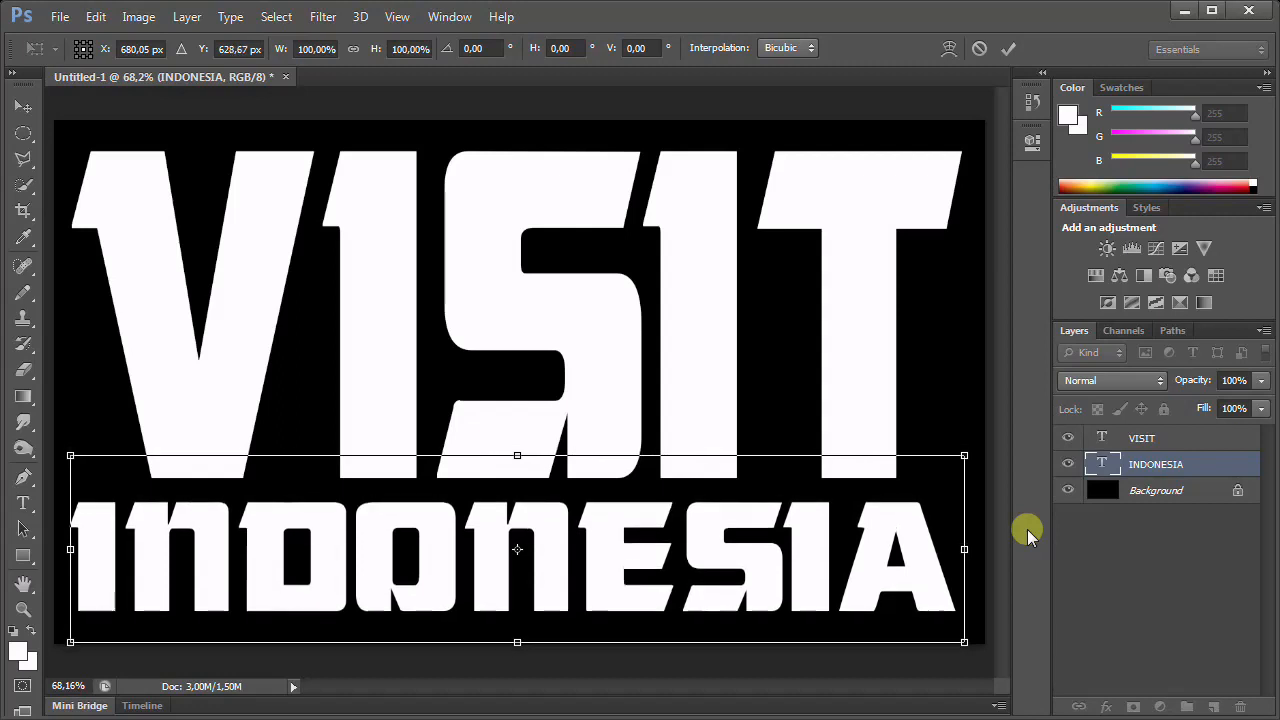
drag(533, 654, 526, 663)
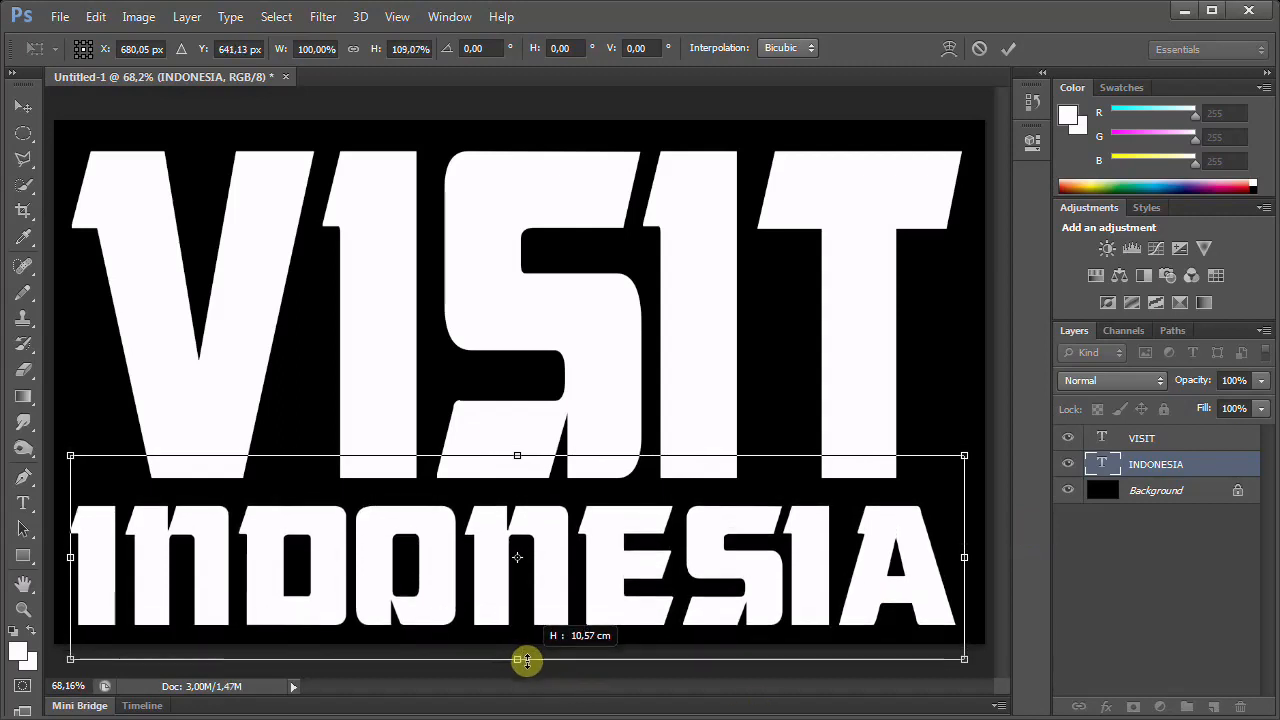
click(1008, 50)
- Duplicate the VISIT text layer four times, keeping the default names VISIT copy to VISIT copy 4
click(1150, 441)
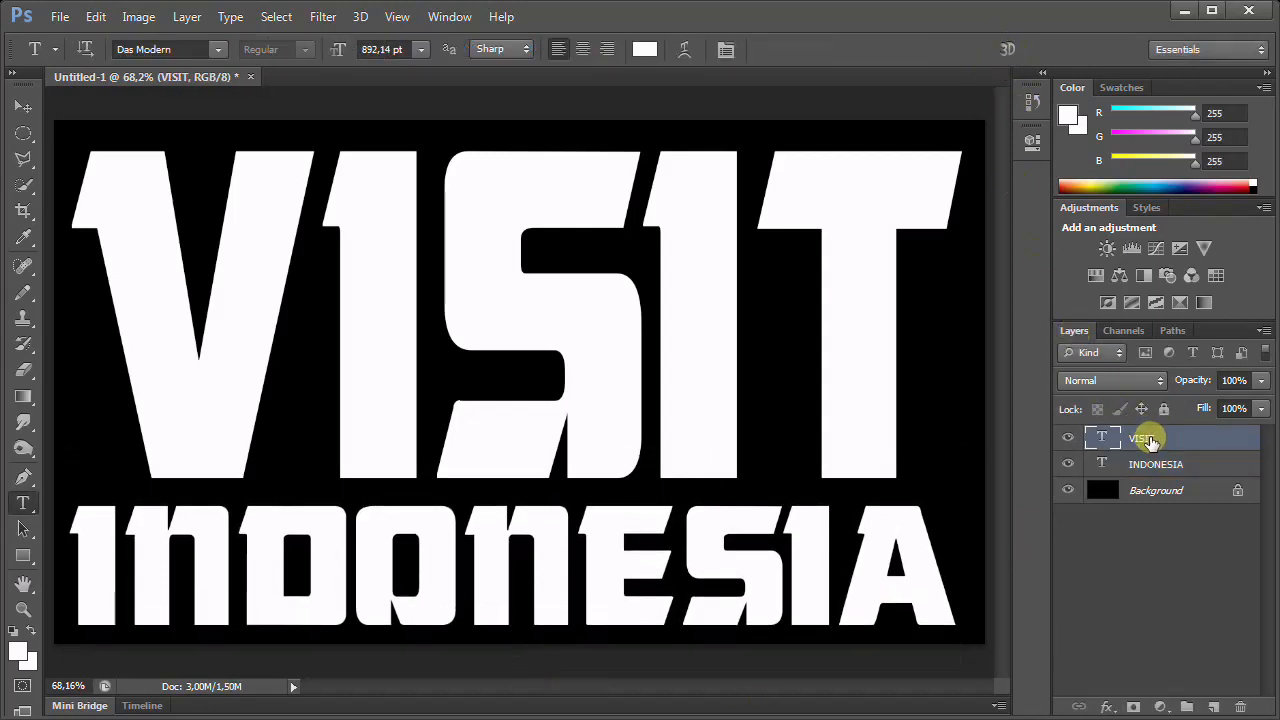
click(190, 17)
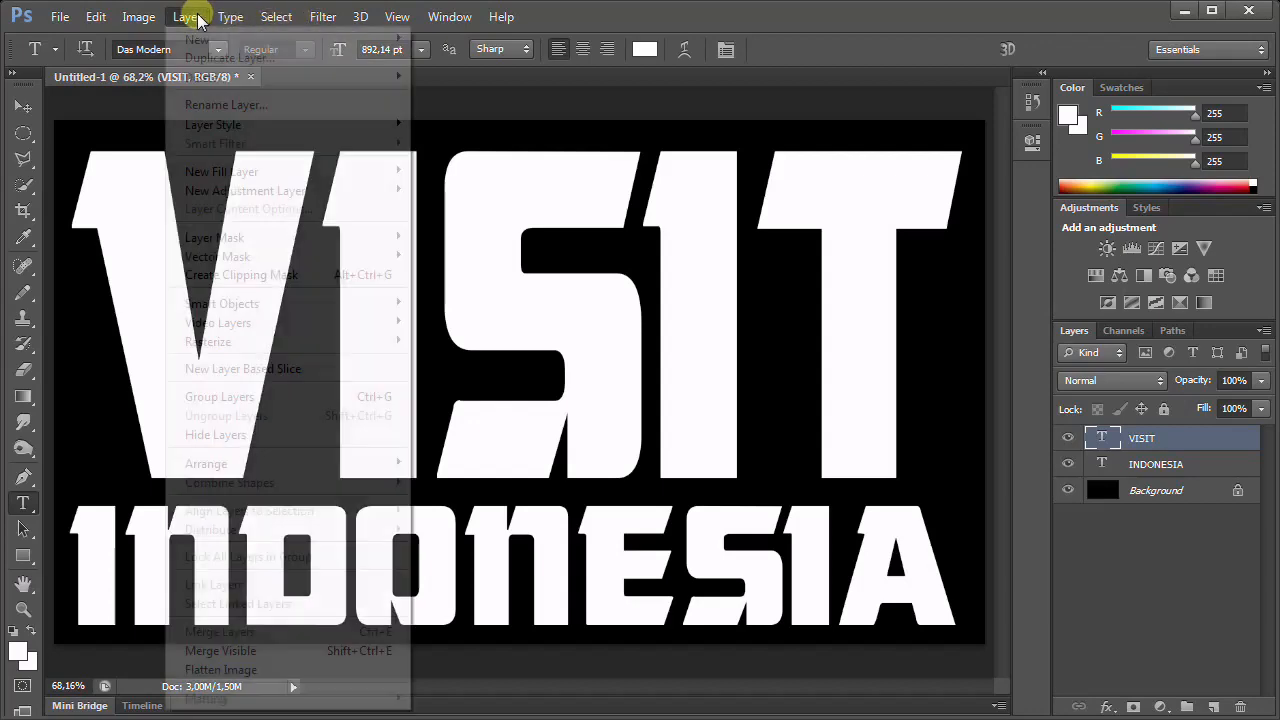
click(210, 58)
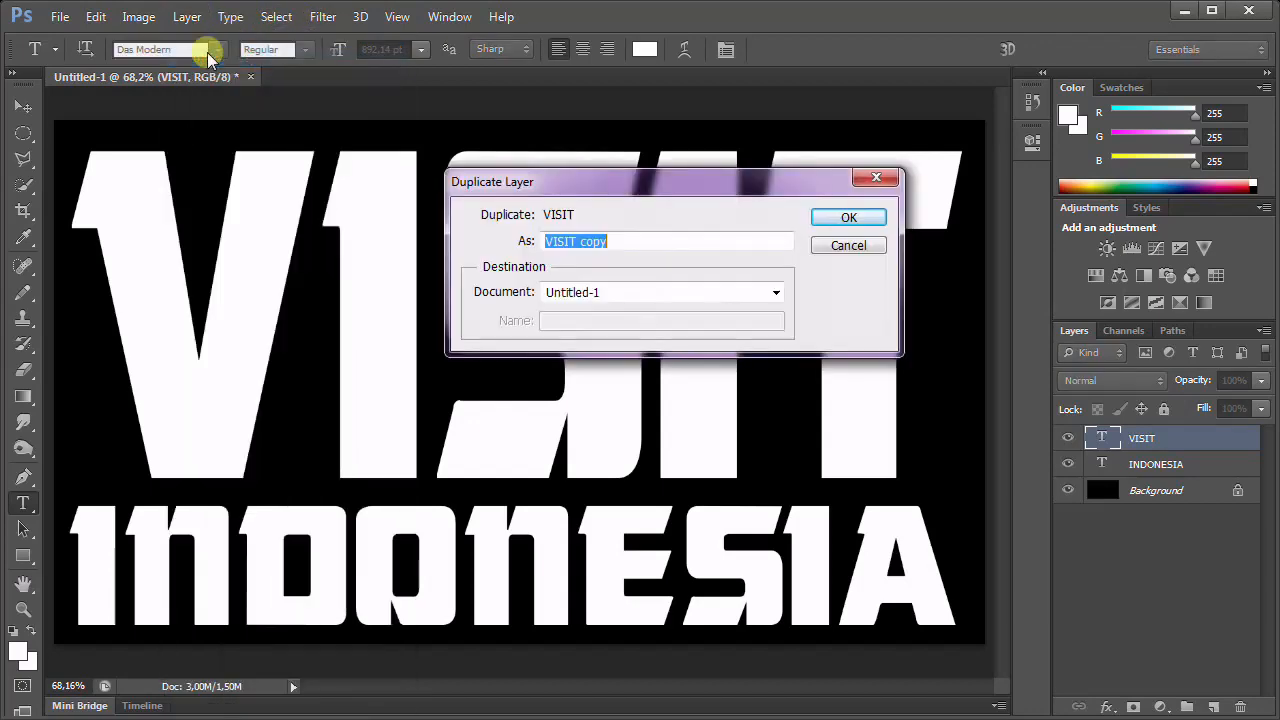
click(847, 220)
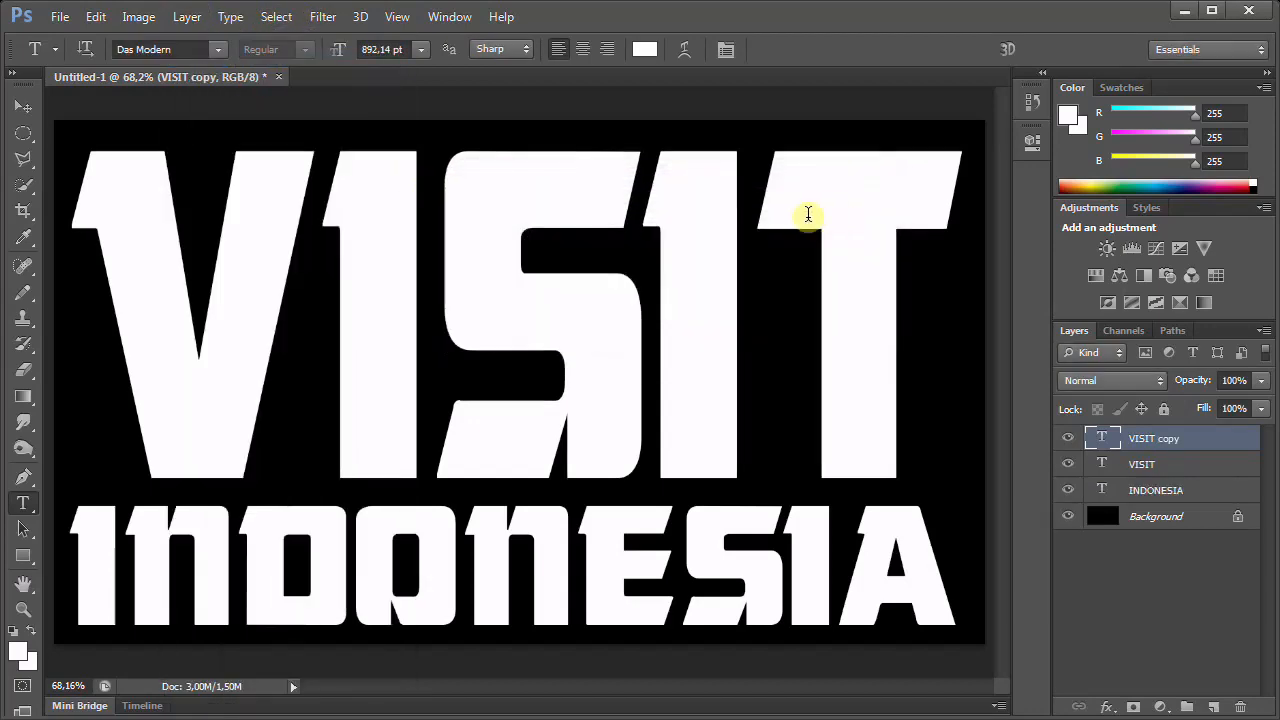
click(186, 17)
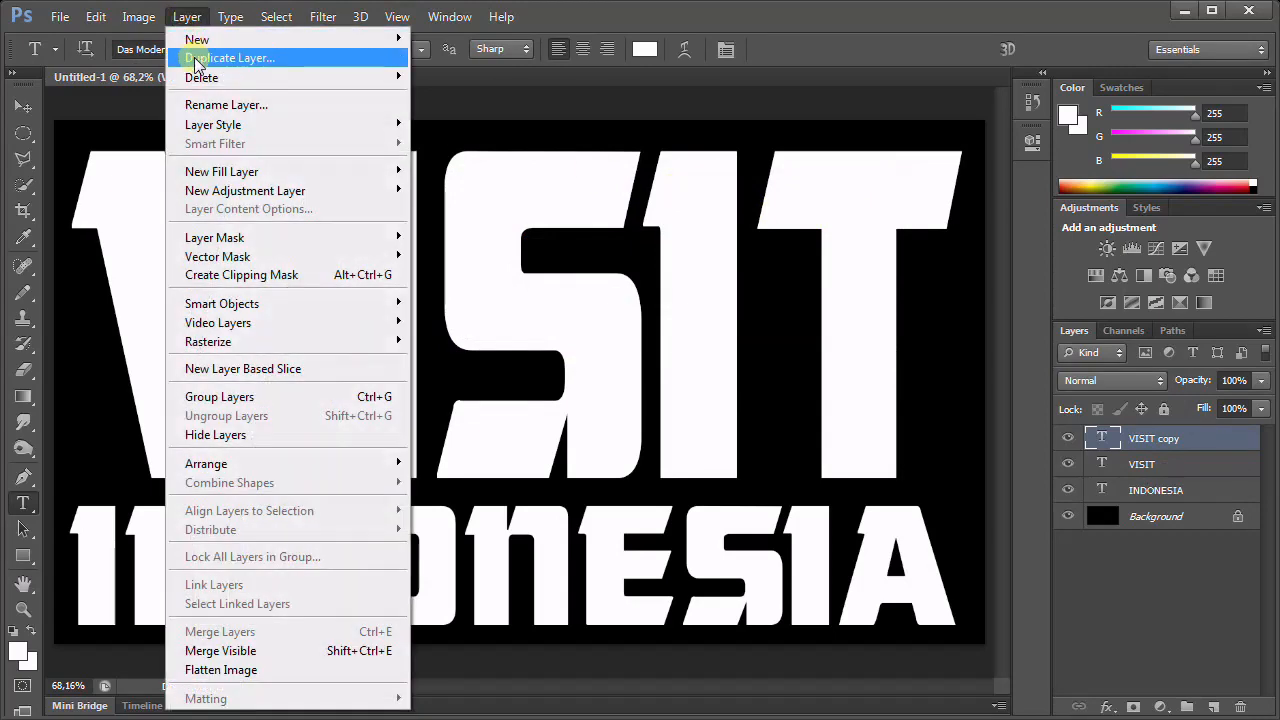
click(197, 52)
click(845, 220)
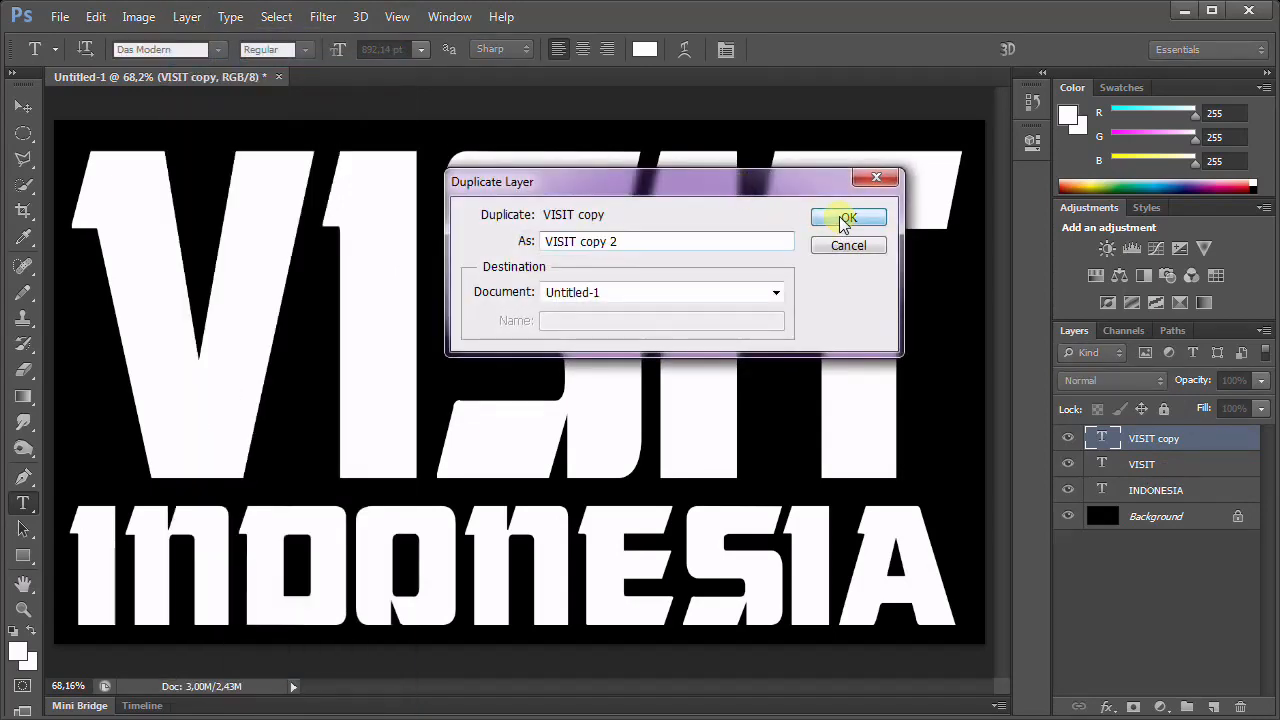
click(186, 17)
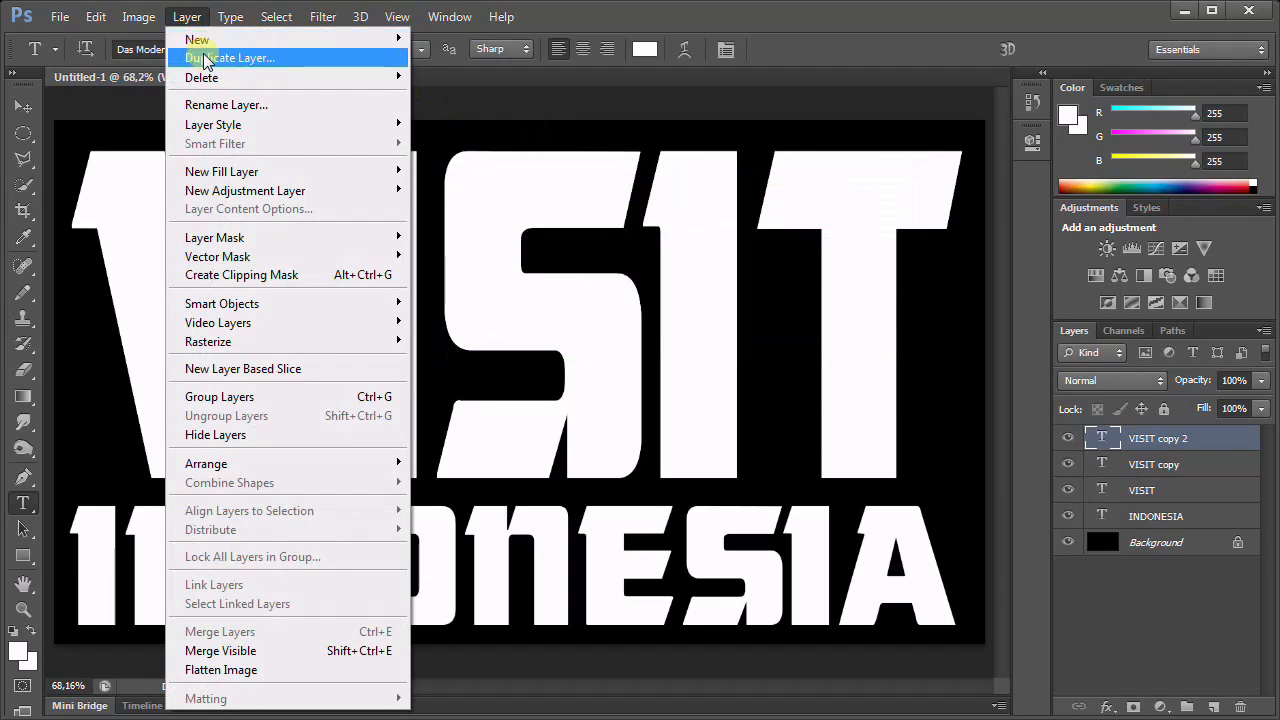
click(197, 57)
click(840, 218)
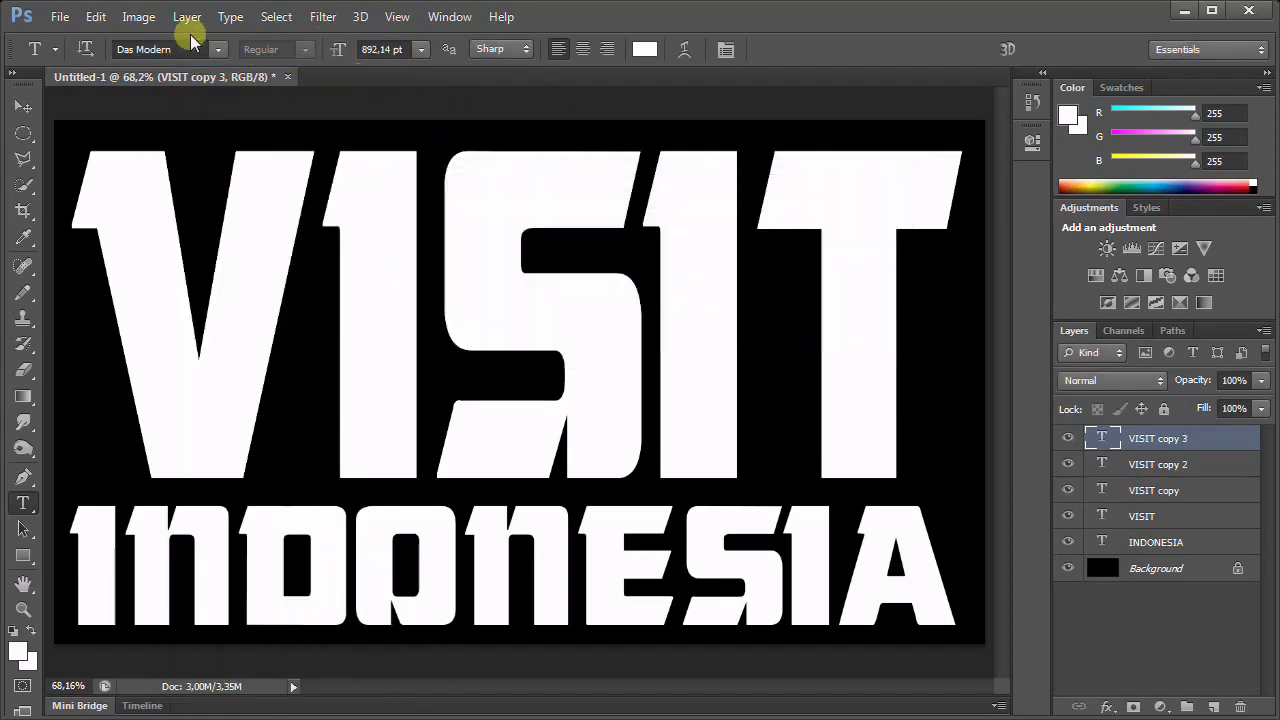
click(186, 17)
click(195, 57)
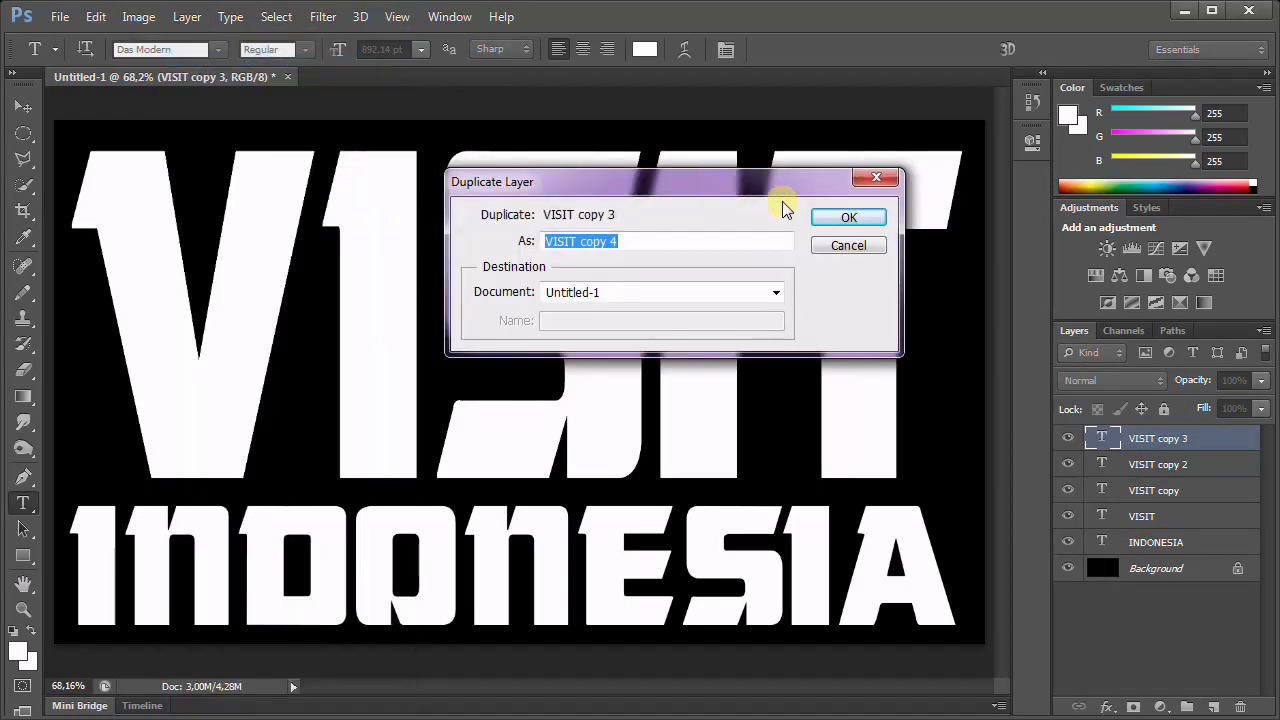
click(849, 218)
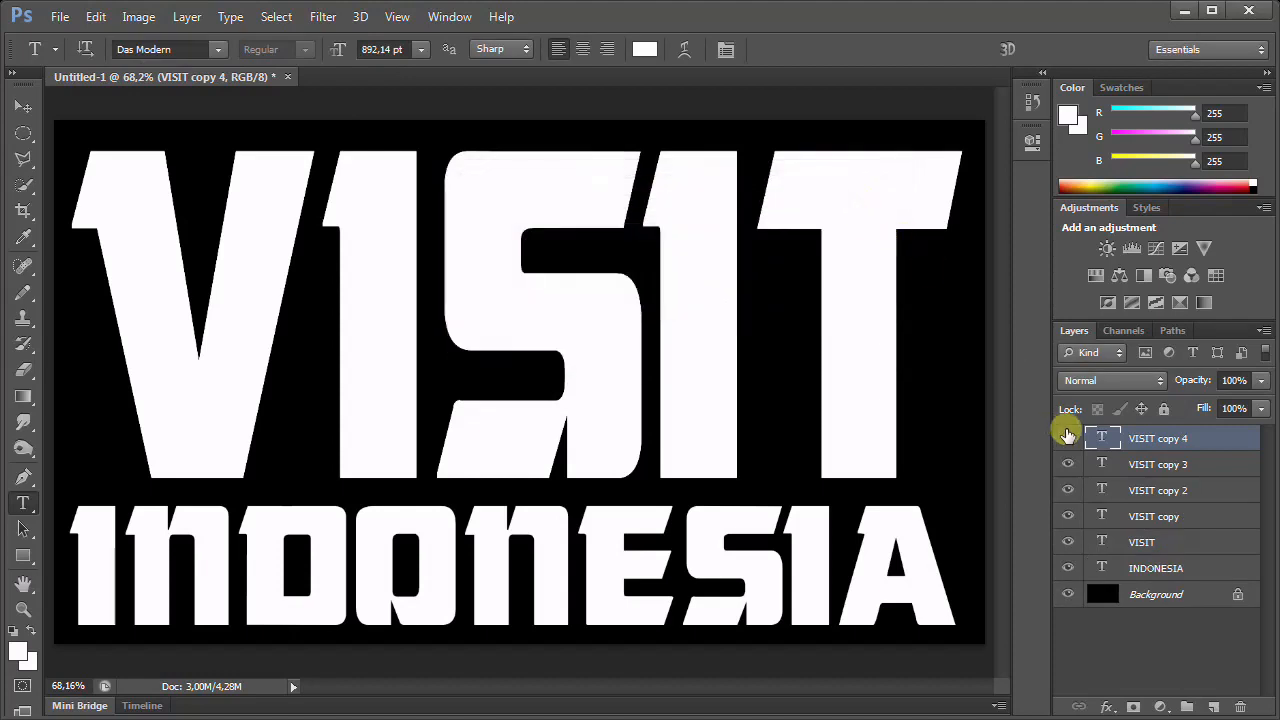
- Hide the four VISIT copy layers and delete the letters ISIT from the original text, leaving only V
click(1068, 438)
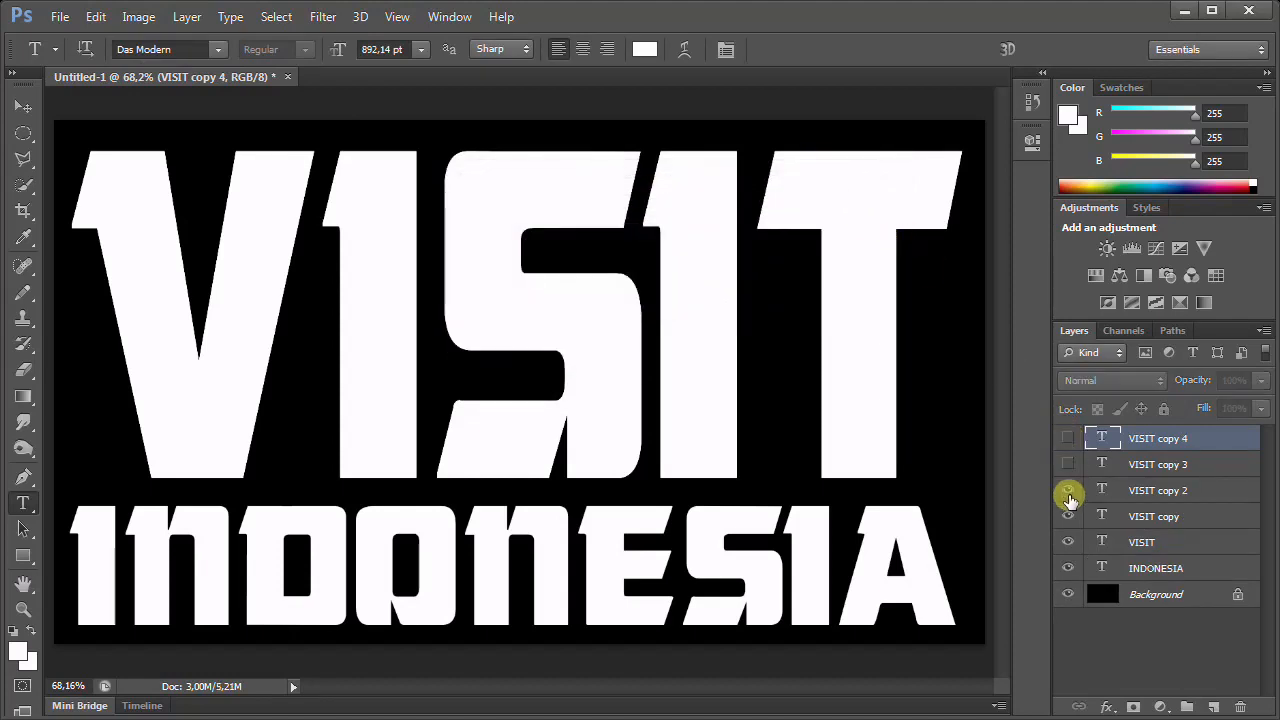
click(1068, 516)
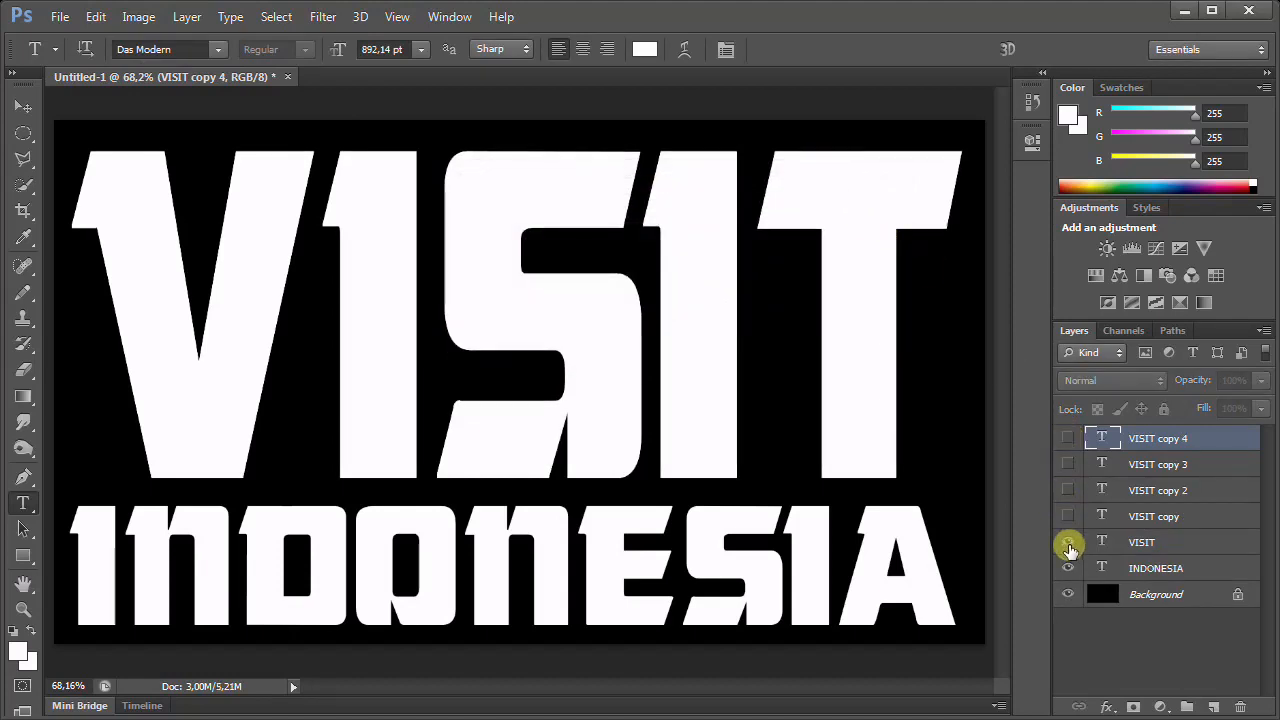
click(1136, 544)
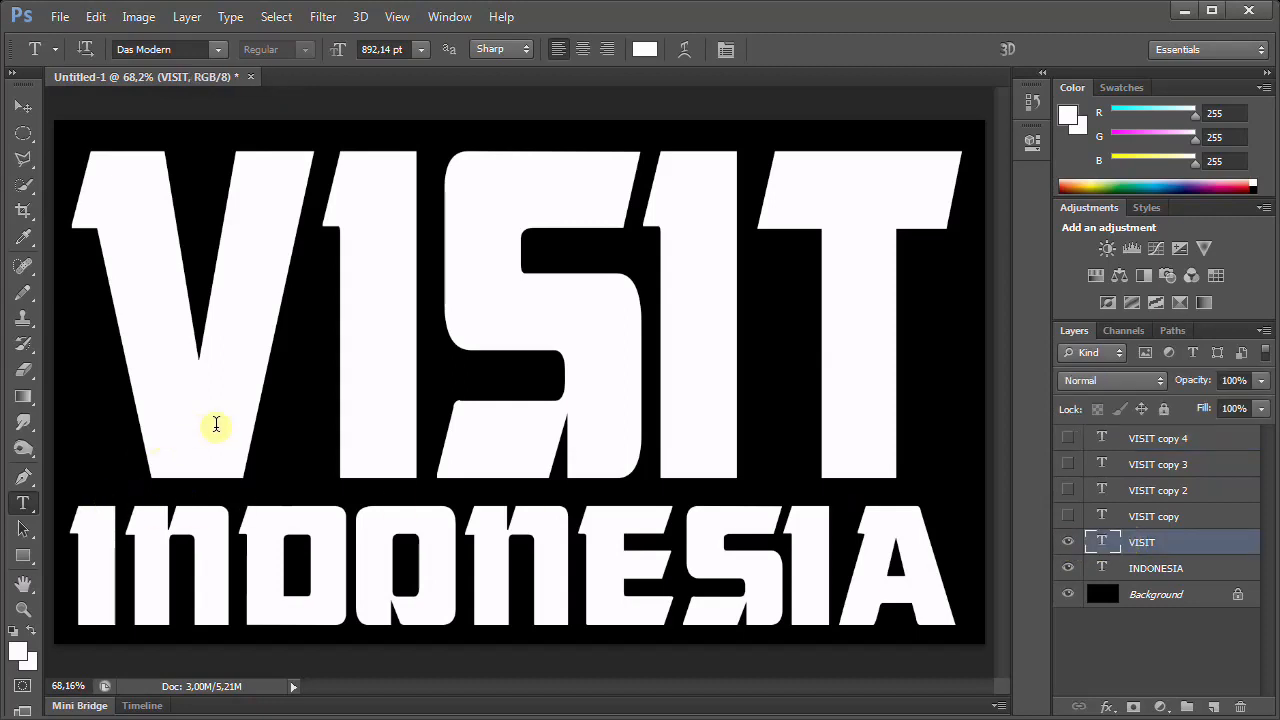
click(303, 395)
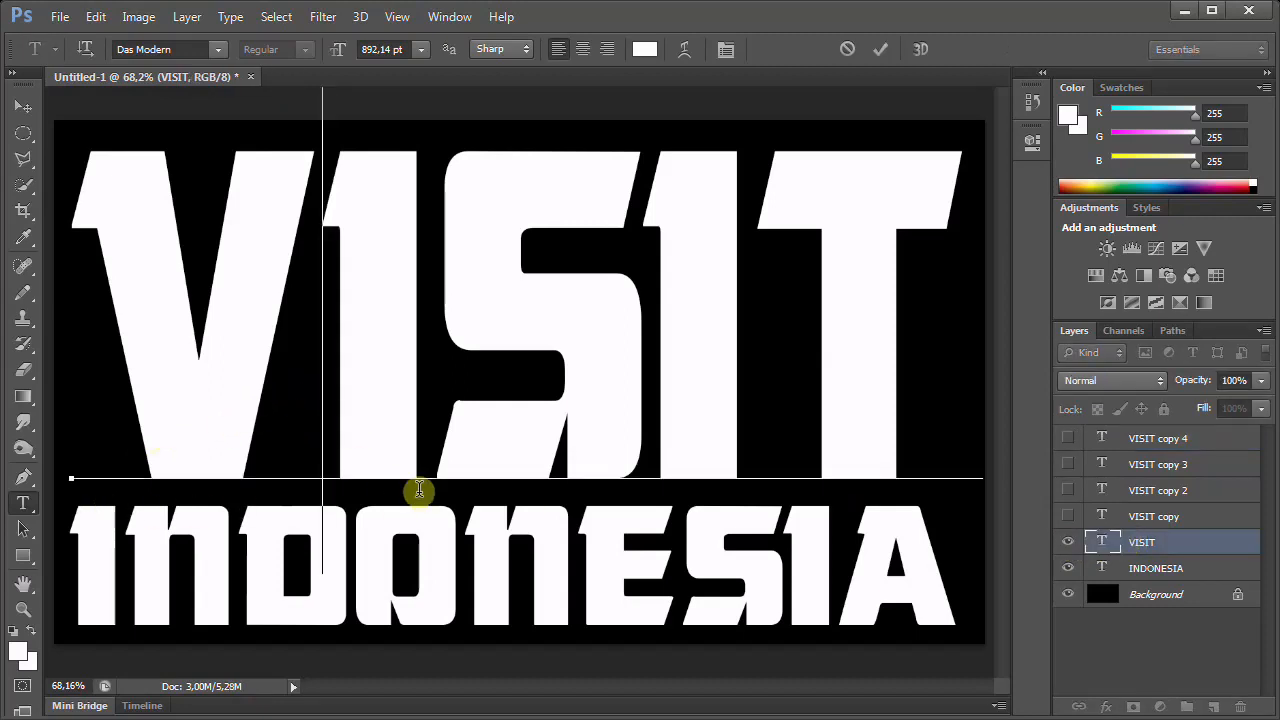
key(Delete)
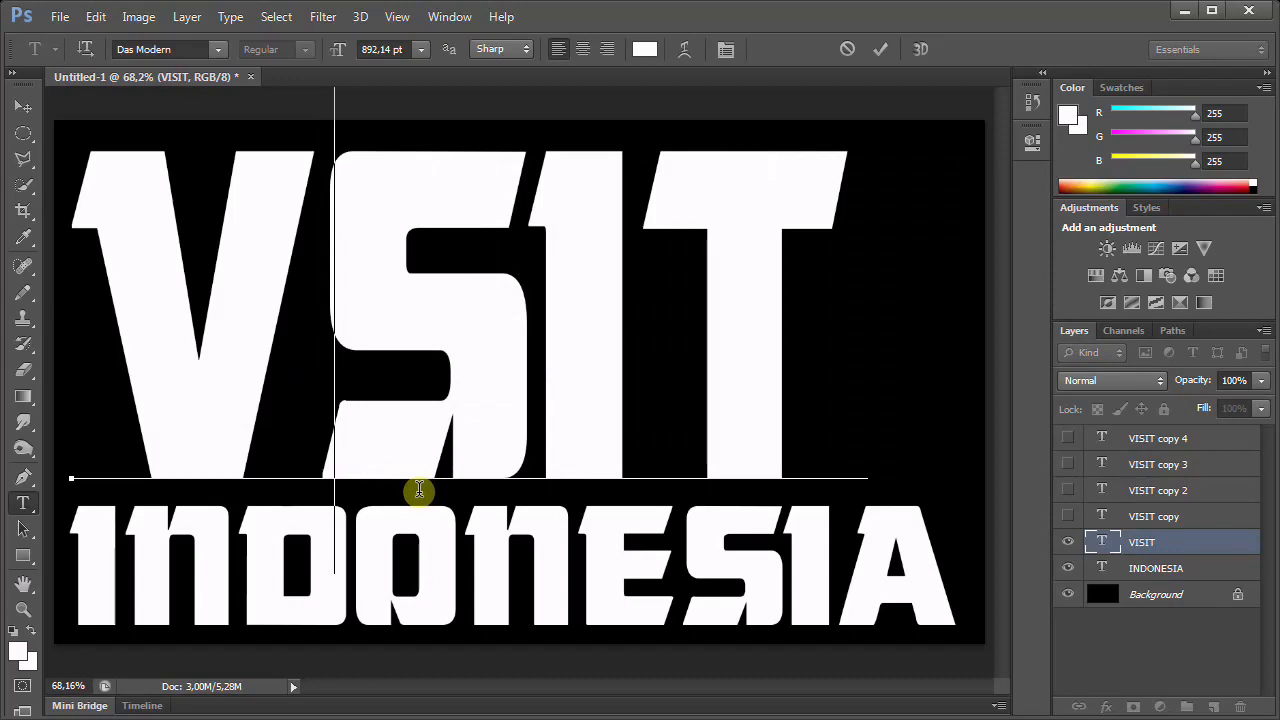
key(Delete)
key(Delete)
key(Delete)
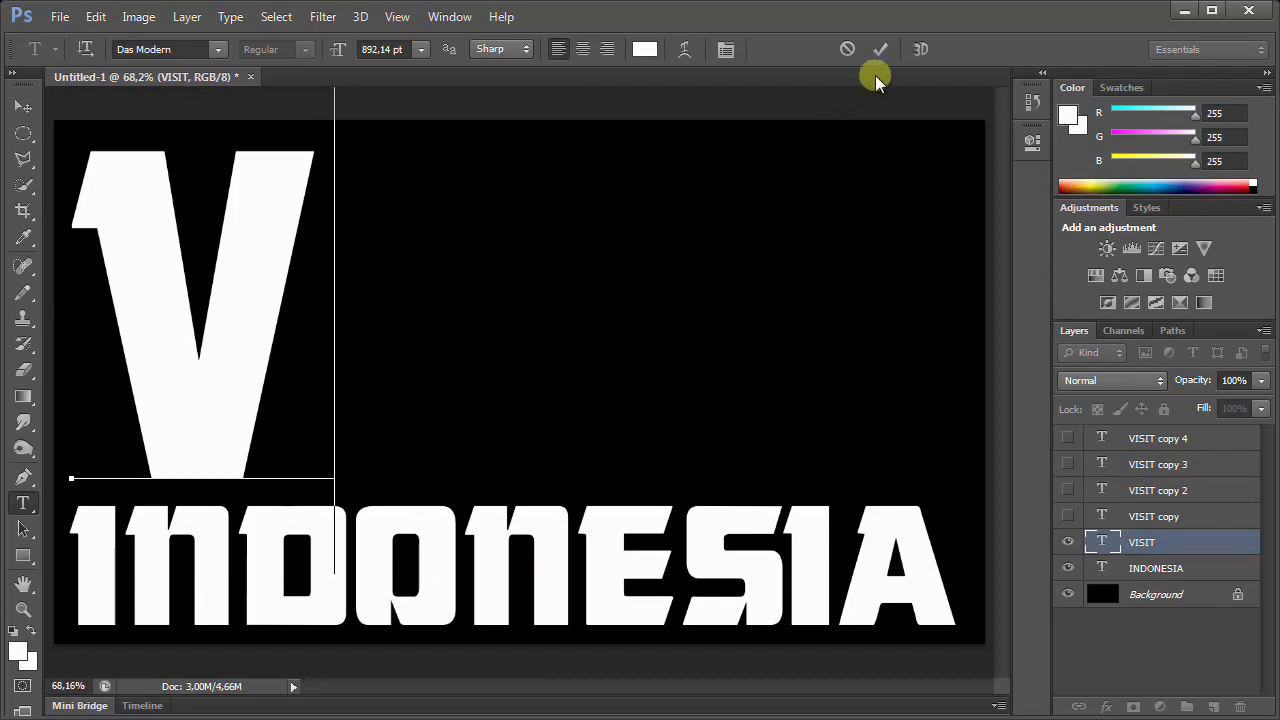
click(879, 55)
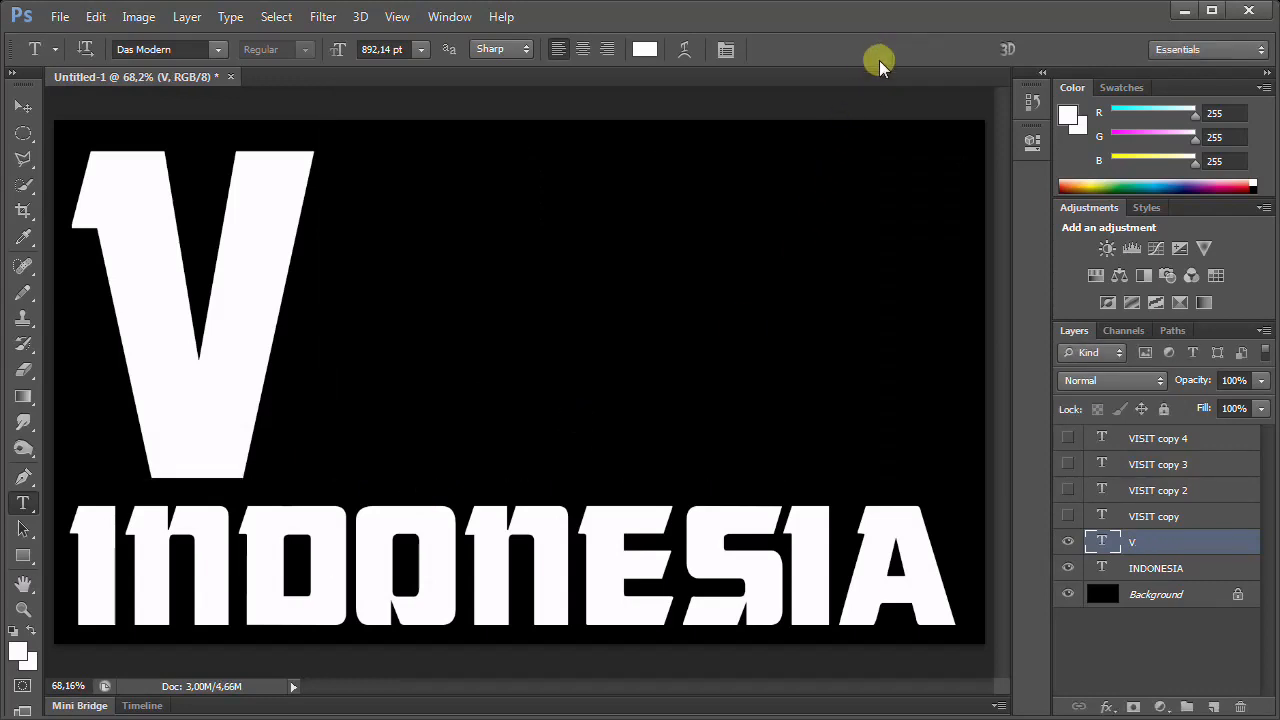
- Show the VISIT copy layer, delete every letter except the first I, and move that I into place beside the V
click(1068, 517)
click(1146, 518)
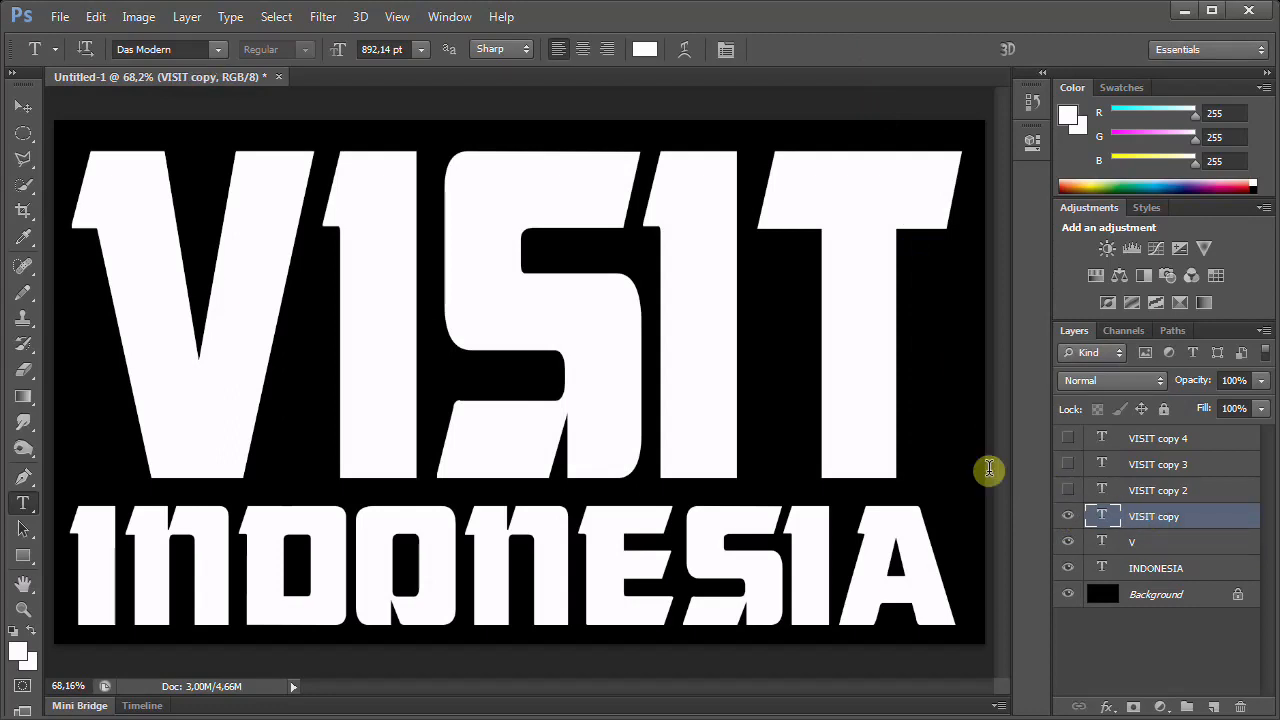
click(338, 378)
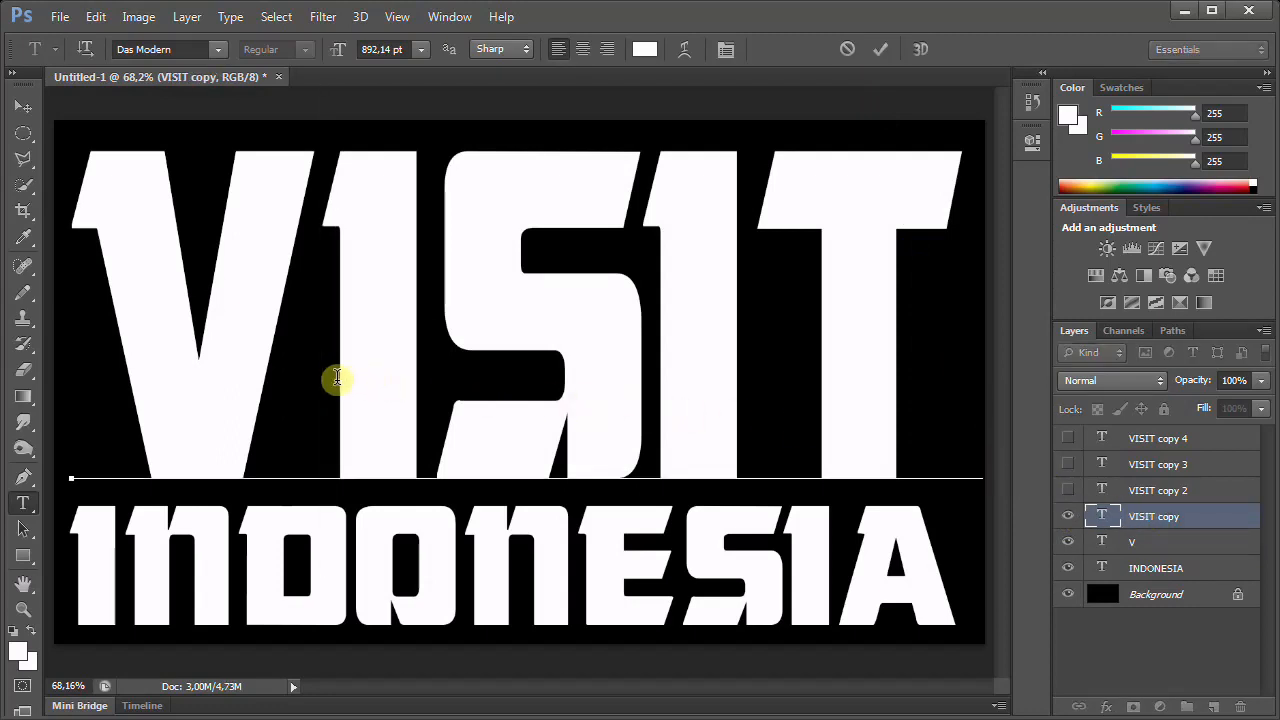
key(Delete)
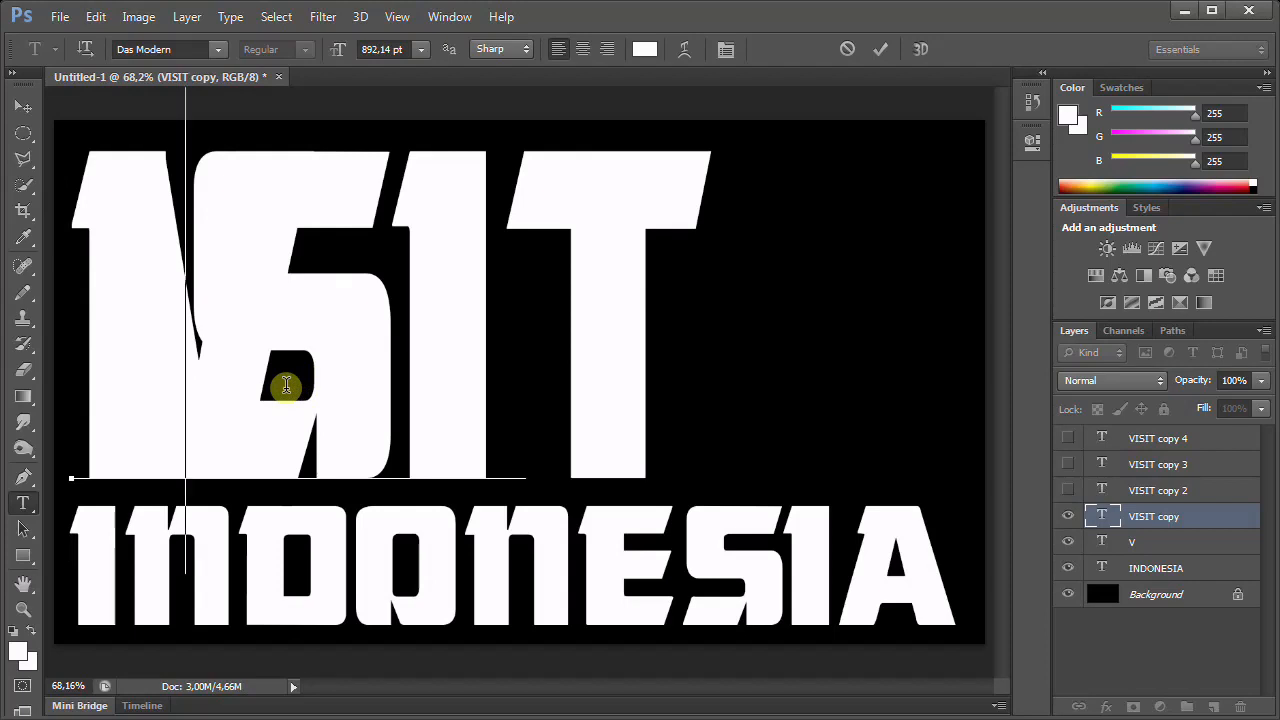
key(Delete)
key(Delete)
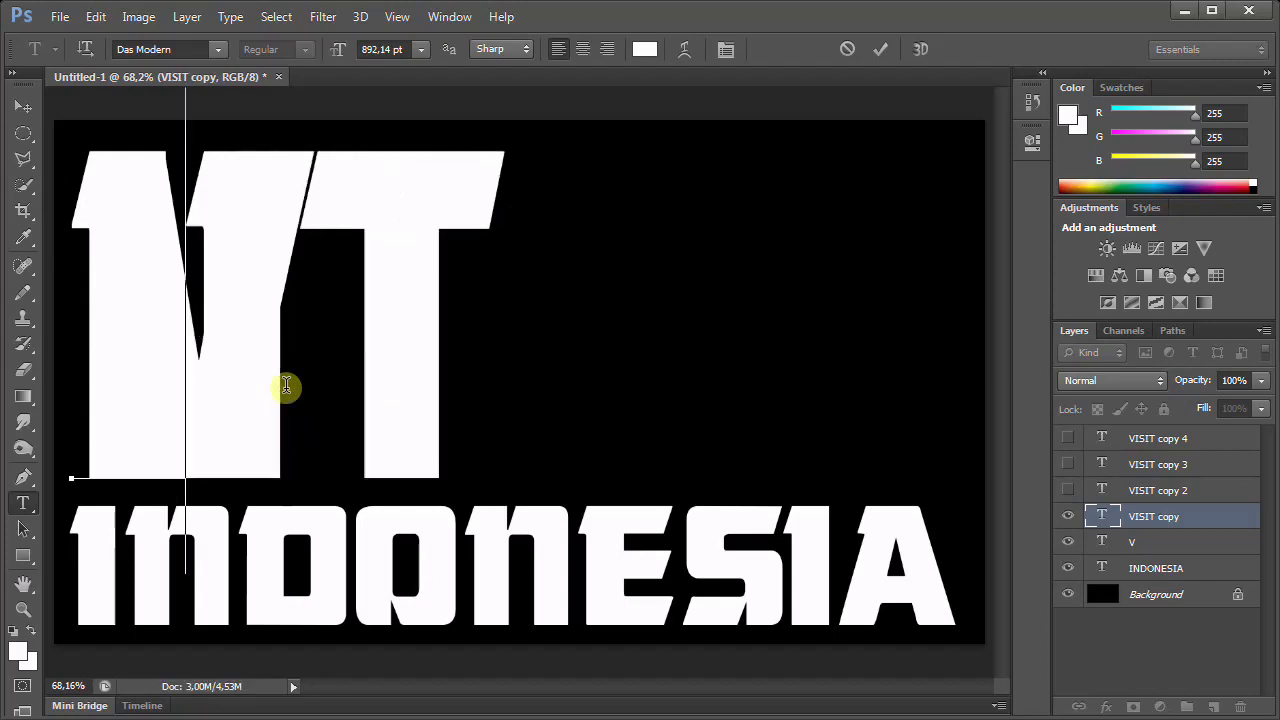
key(Delete)
key(Delete)
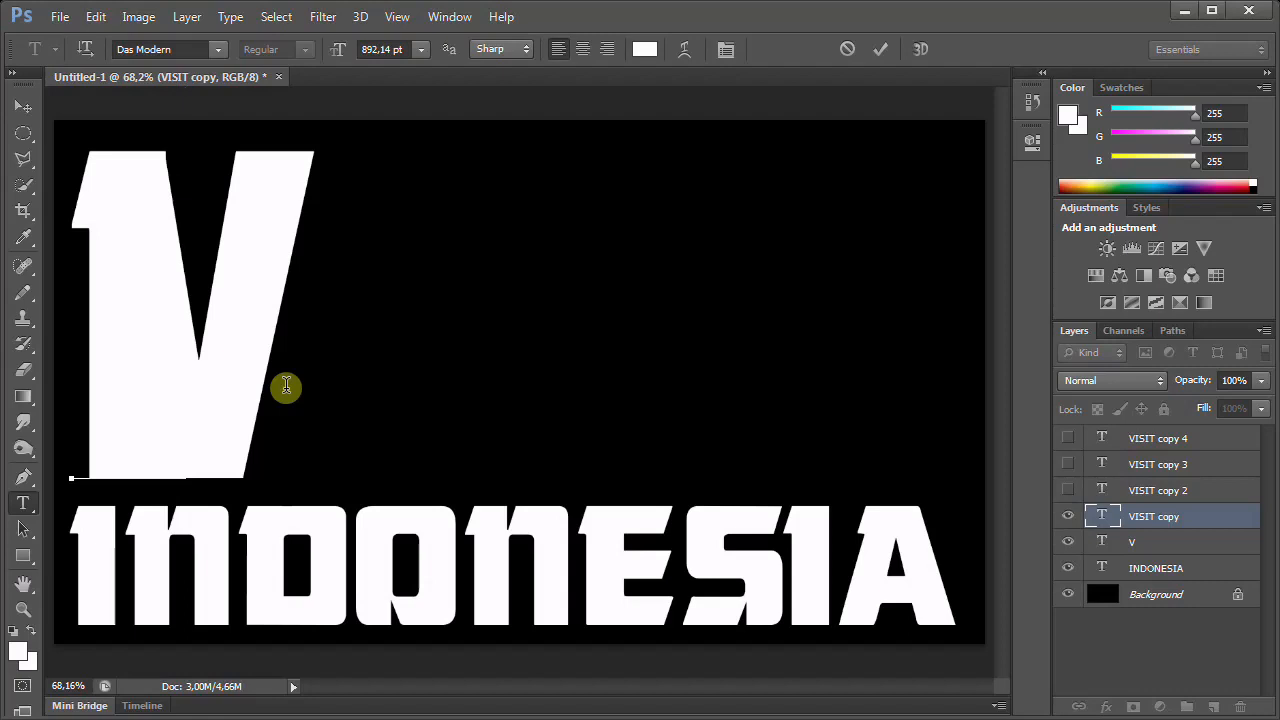
click(880, 49)
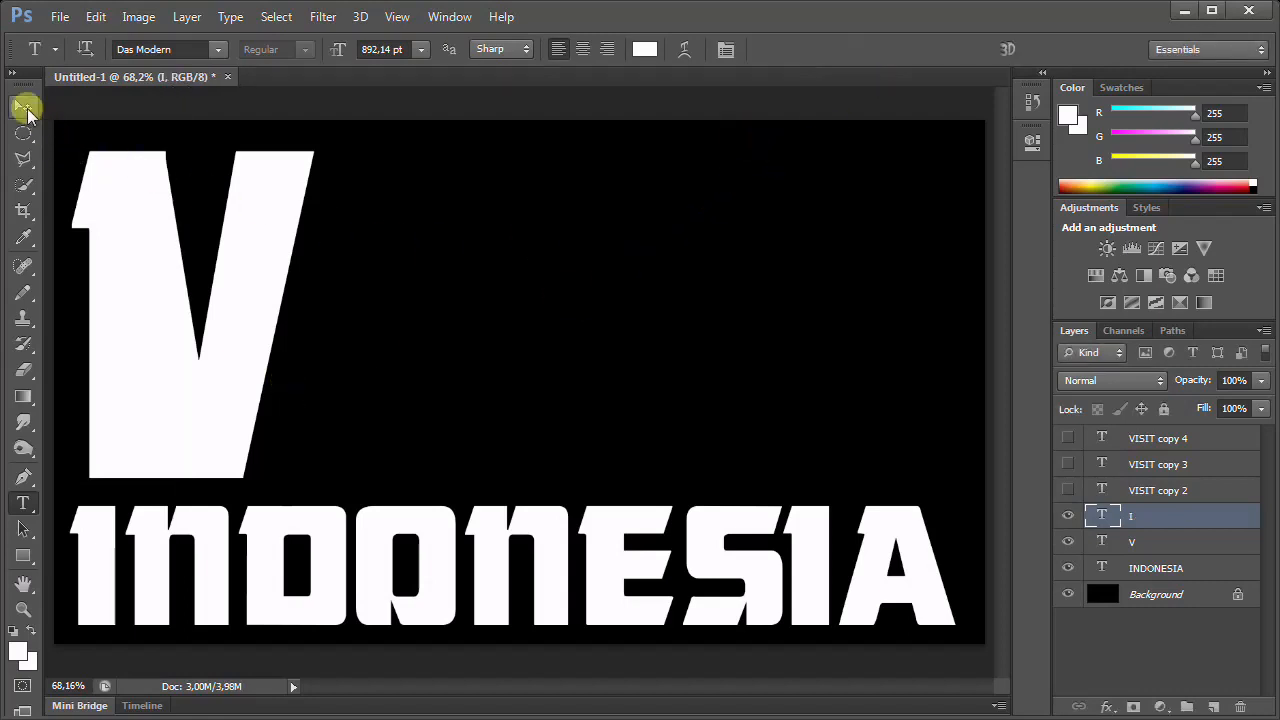
click(23, 106)
drag(188, 362, 380, 366)
- Show the VISIT copy 2 layer, delete every letter except the S, and move the S into place after the first I
click(1090, 492)
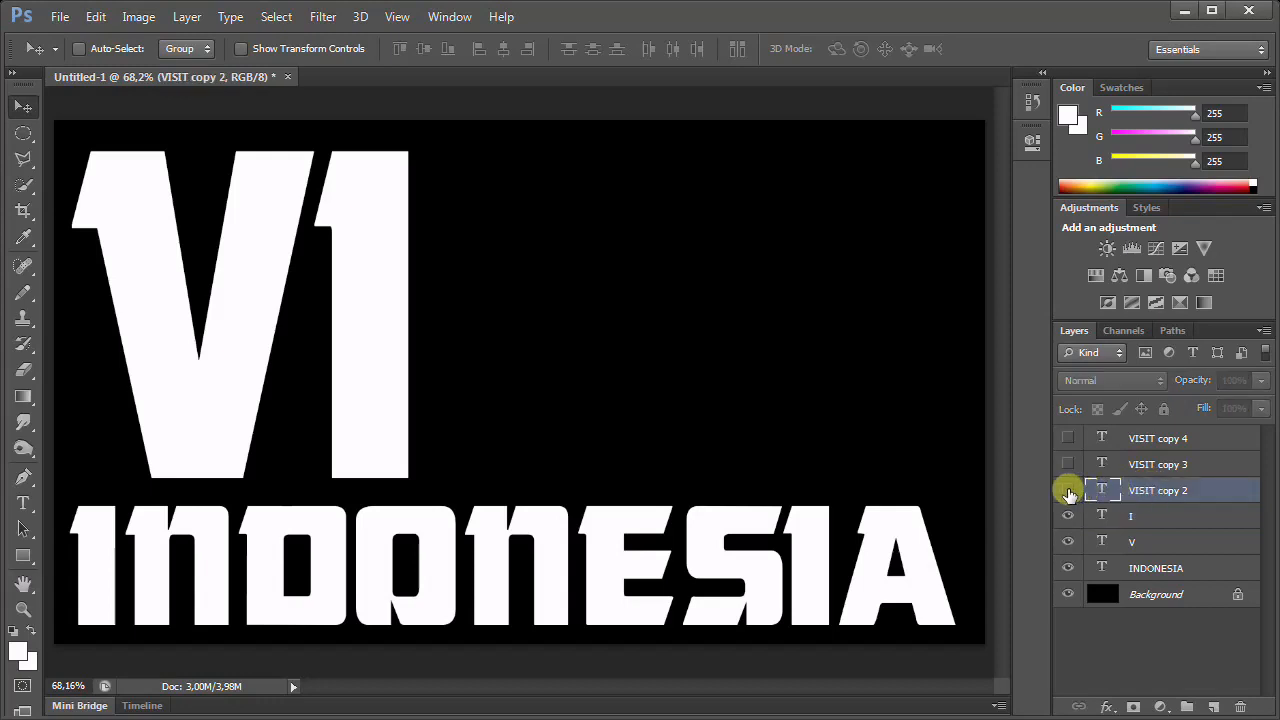
click(1068, 490)
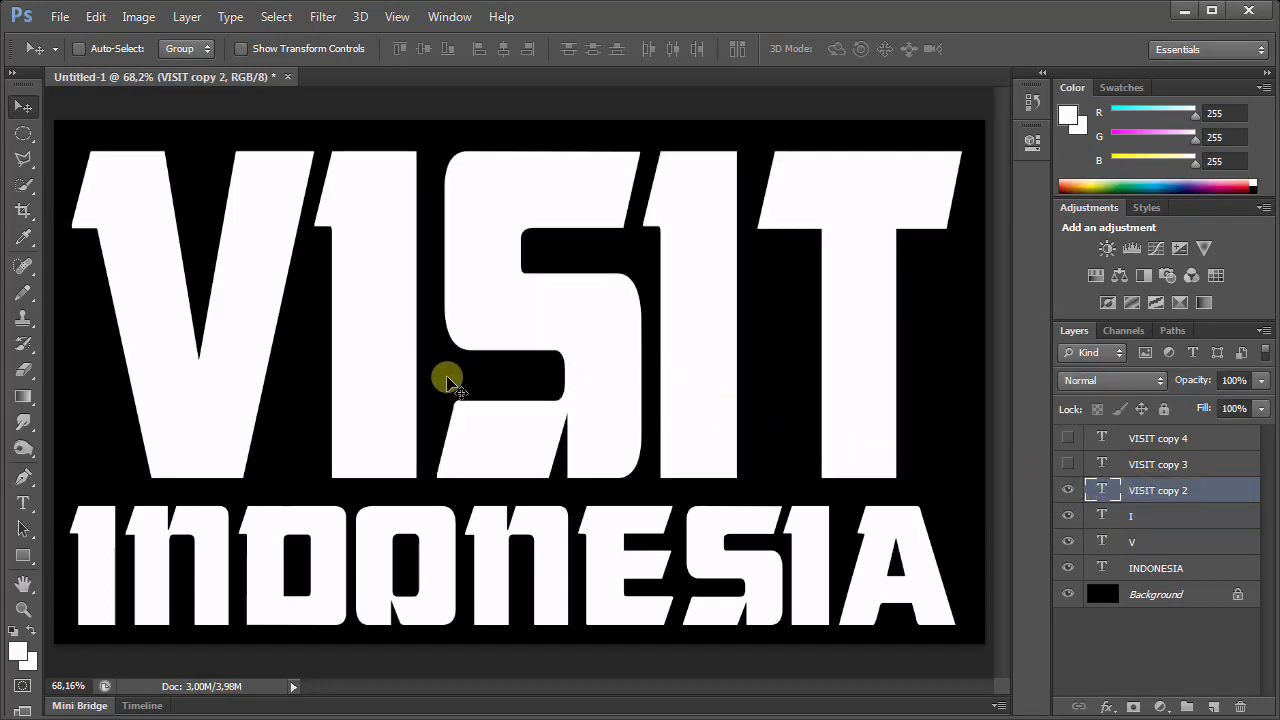
click(23, 505)
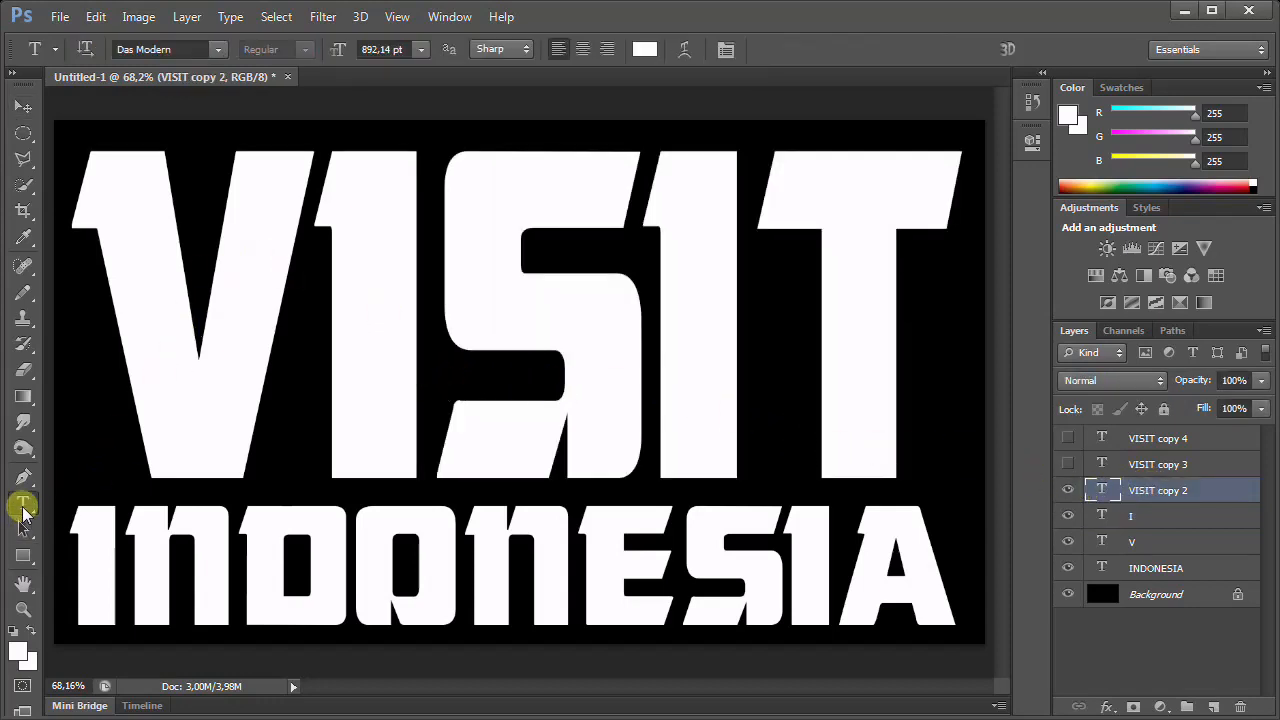
click(445, 399)
key(Right)
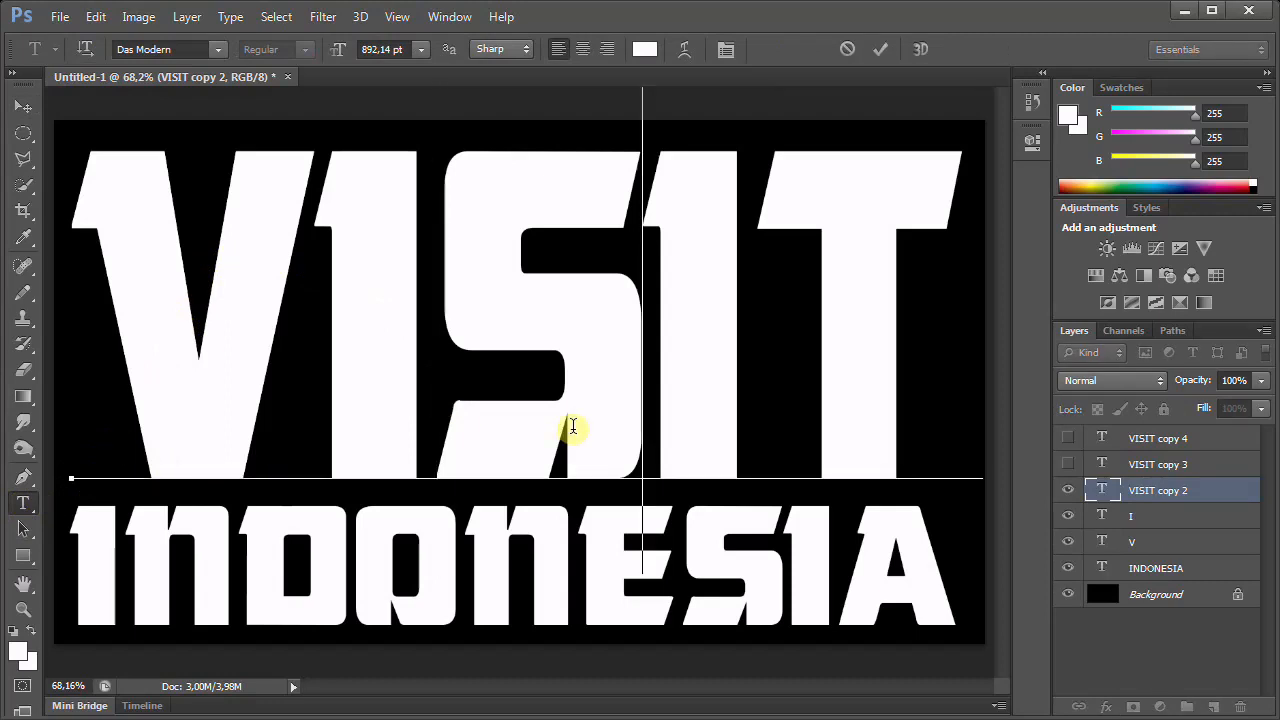
key(Delete)
key(Delete)
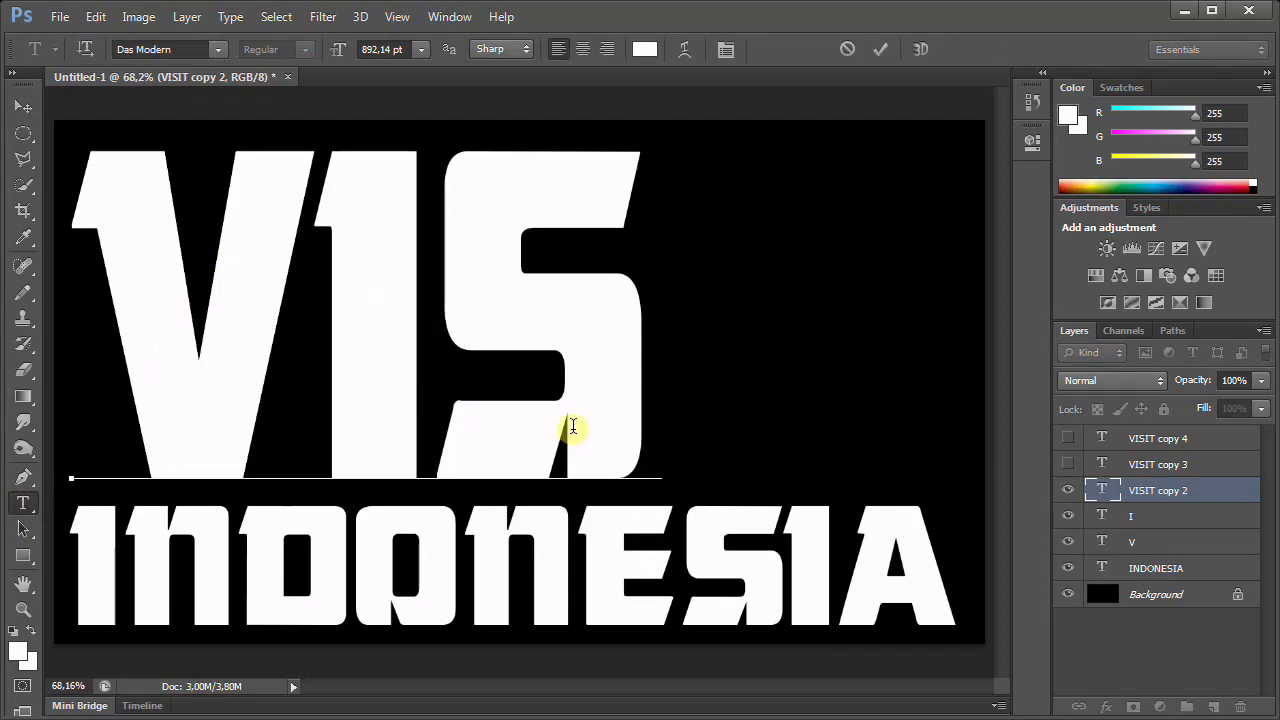
key(Left)
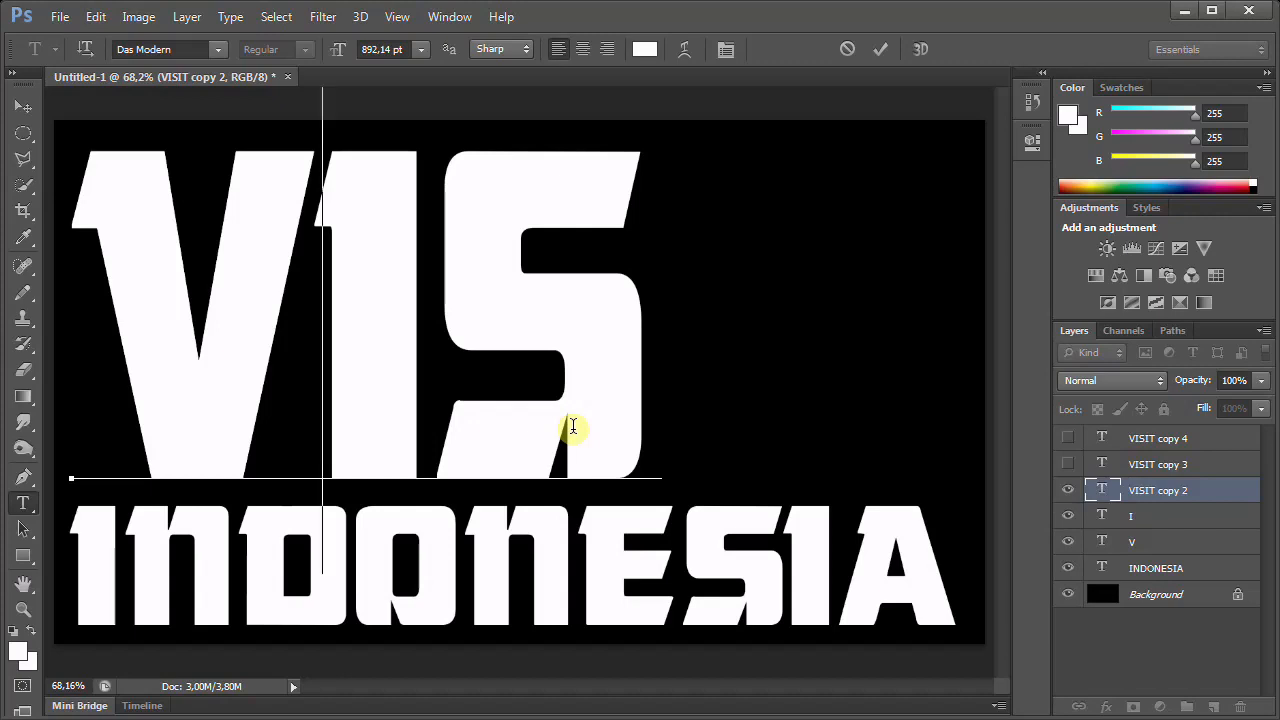
key(BackSpace)
key(BackSpace)
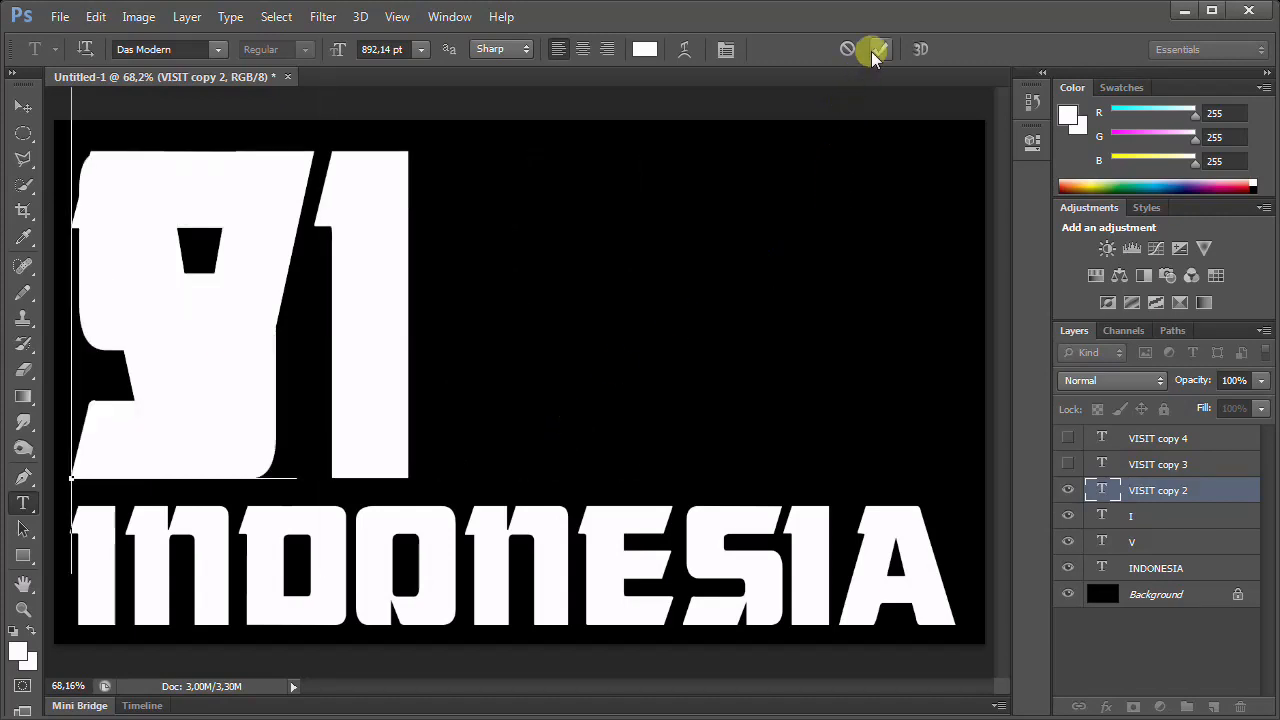
click(877, 50)
click(22, 107)
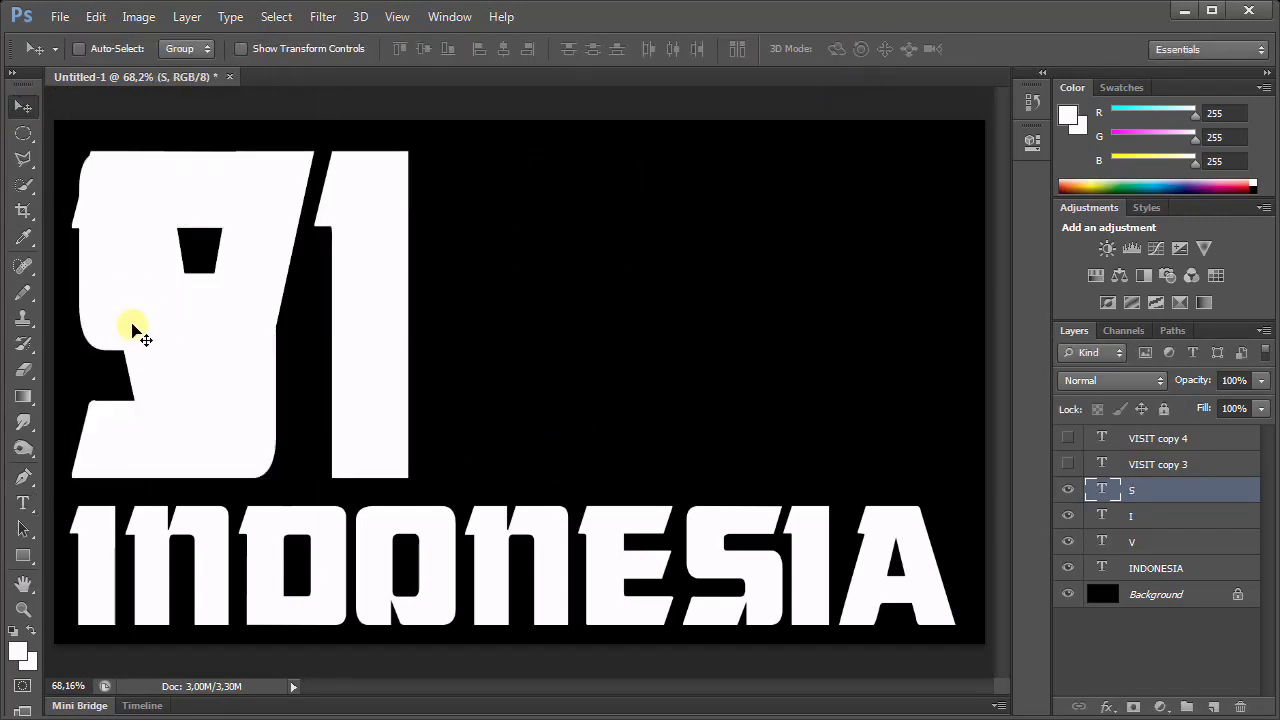
drag(134, 334, 680, 478)
- Show the VISIT copy 3 layer, reduce its text to a single I, and move that I into place after the S
click(1157, 466)
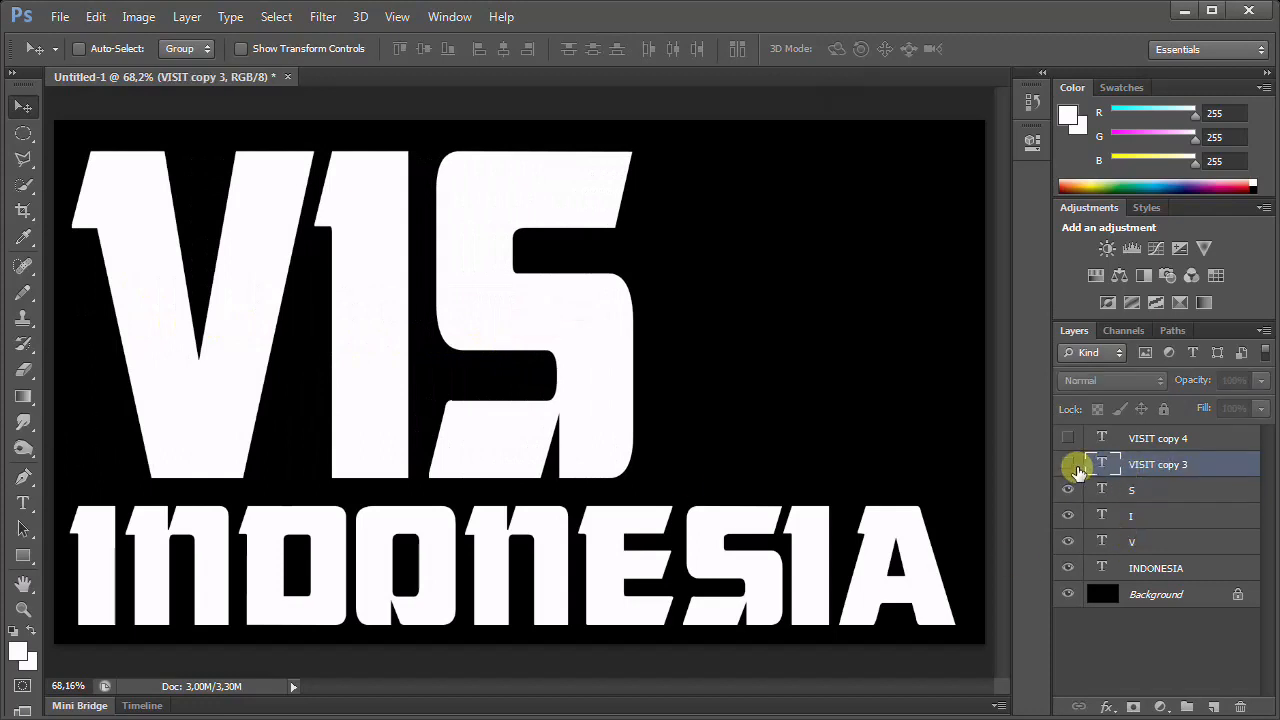
click(1067, 464)
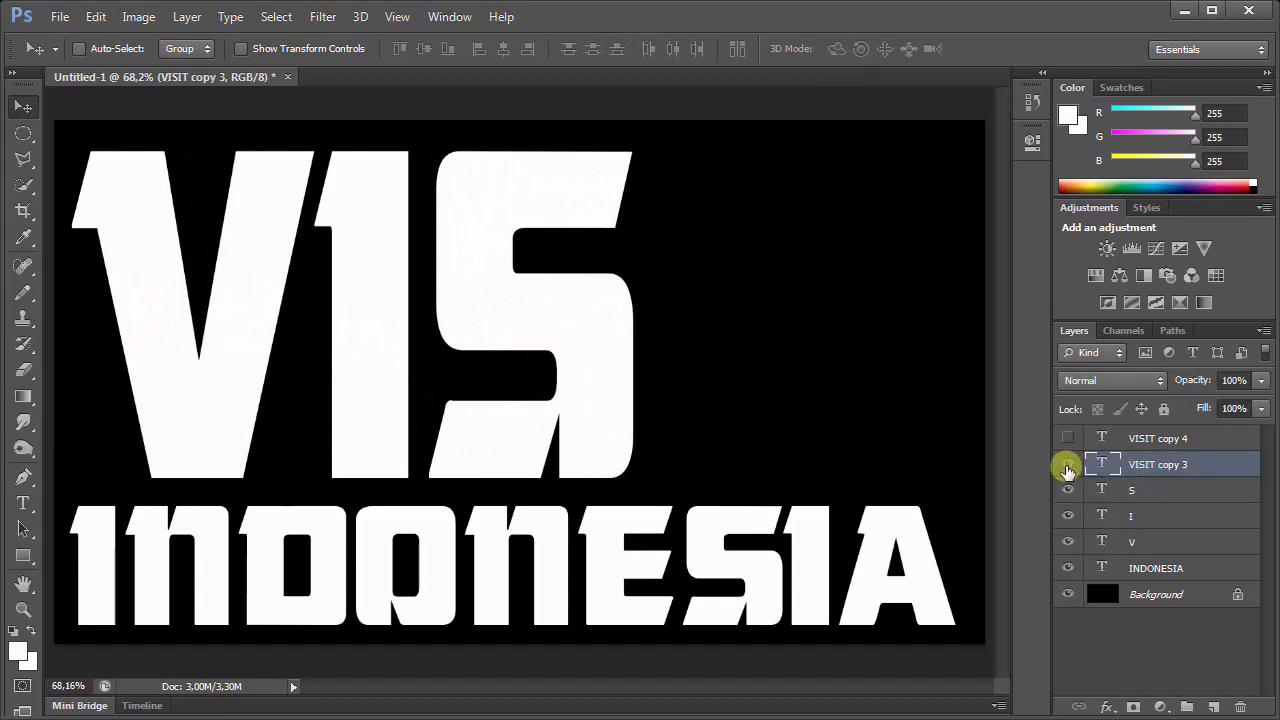
click(23, 503)
click(771, 414)
key(BackSpace)
key(BackSpace)
key(BackSpace)
key(Delete)
key(BackSpace)
key(BackSpace)
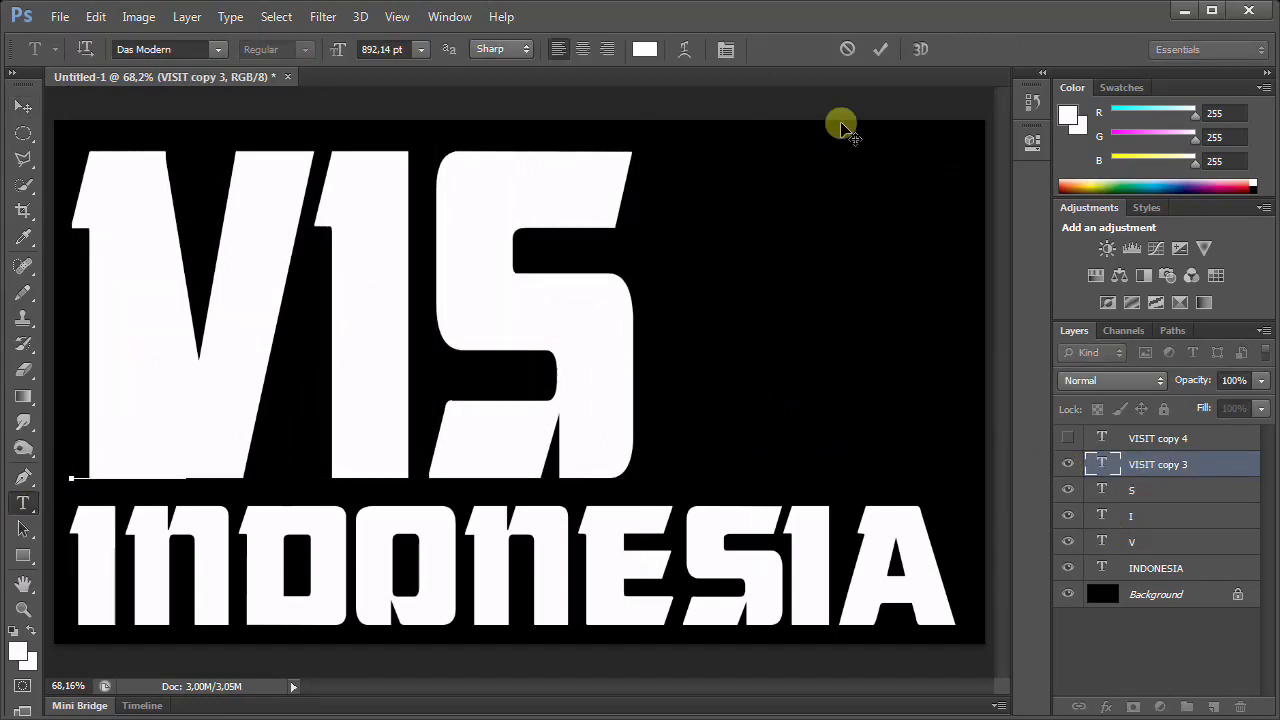
click(879, 49)
click(23, 107)
drag(118, 376, 698, 440)
- Show the VISIT copy 4 layer, delete every letter except the T, and move the T to the end of VISIT
click(1150, 438)
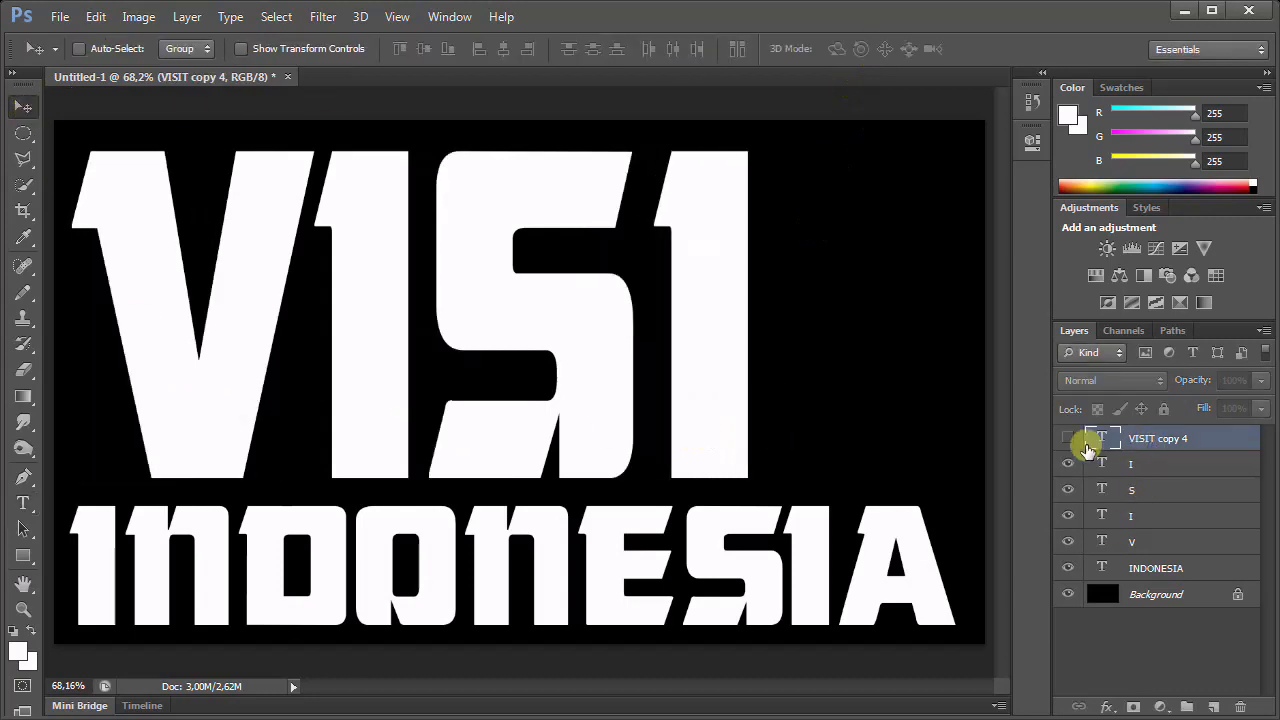
click(1067, 438)
click(23, 503)
click(771, 410)
key(BackSpace)
key(BackSpace)
key(BackSpace)
key(BackSpace)
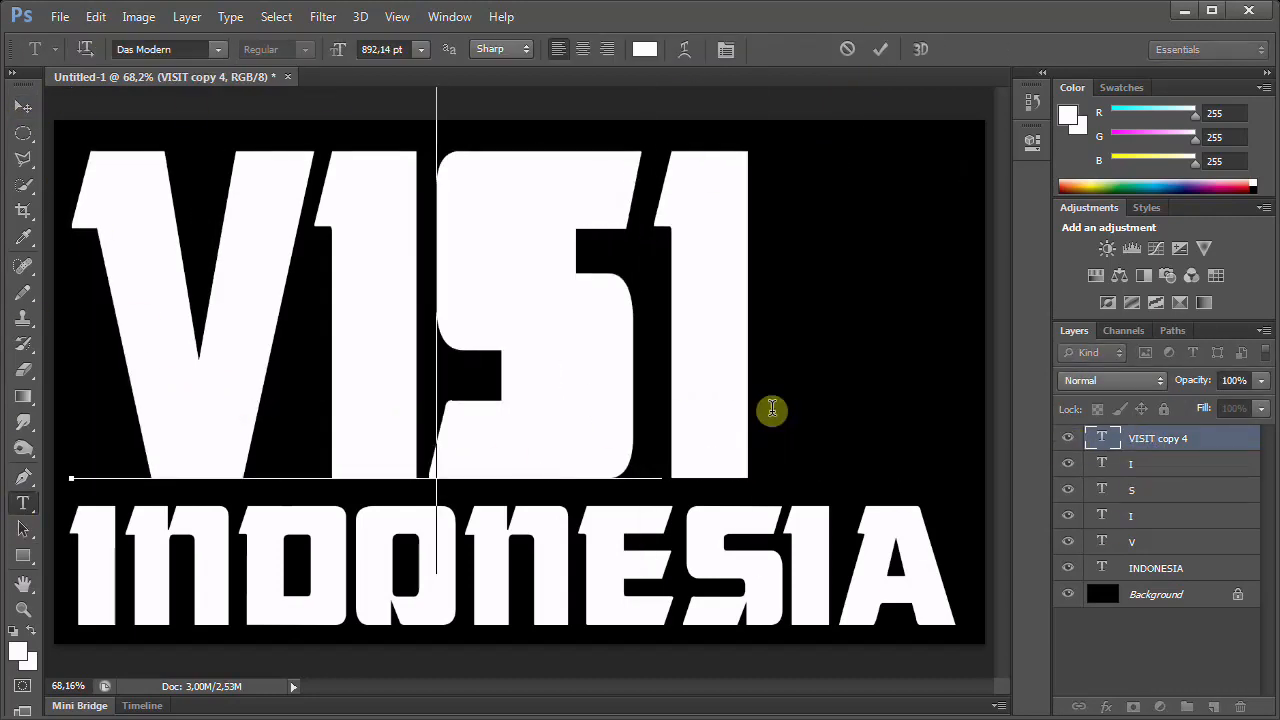
click(879, 49)
click(23, 107)
drag(246, 312, 826, 322)
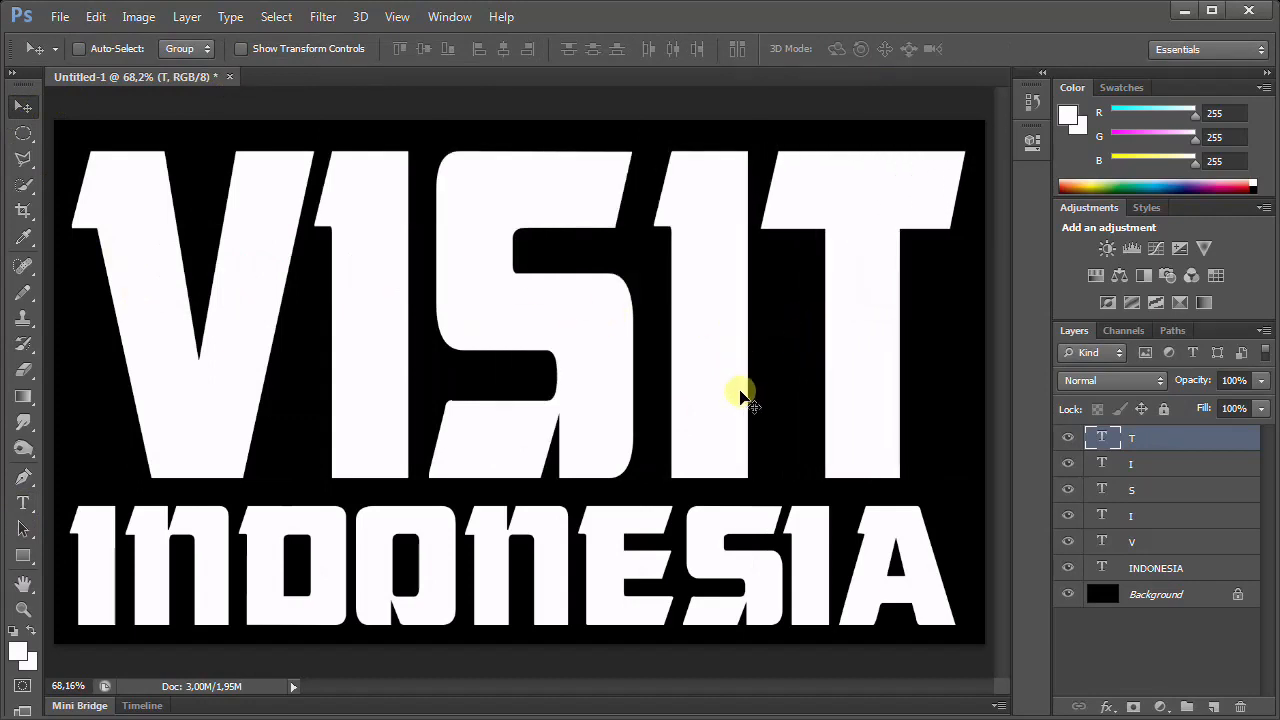
- Adjust the first I's horizontal position so it sits evenly between the V and the S
click(1148, 539)
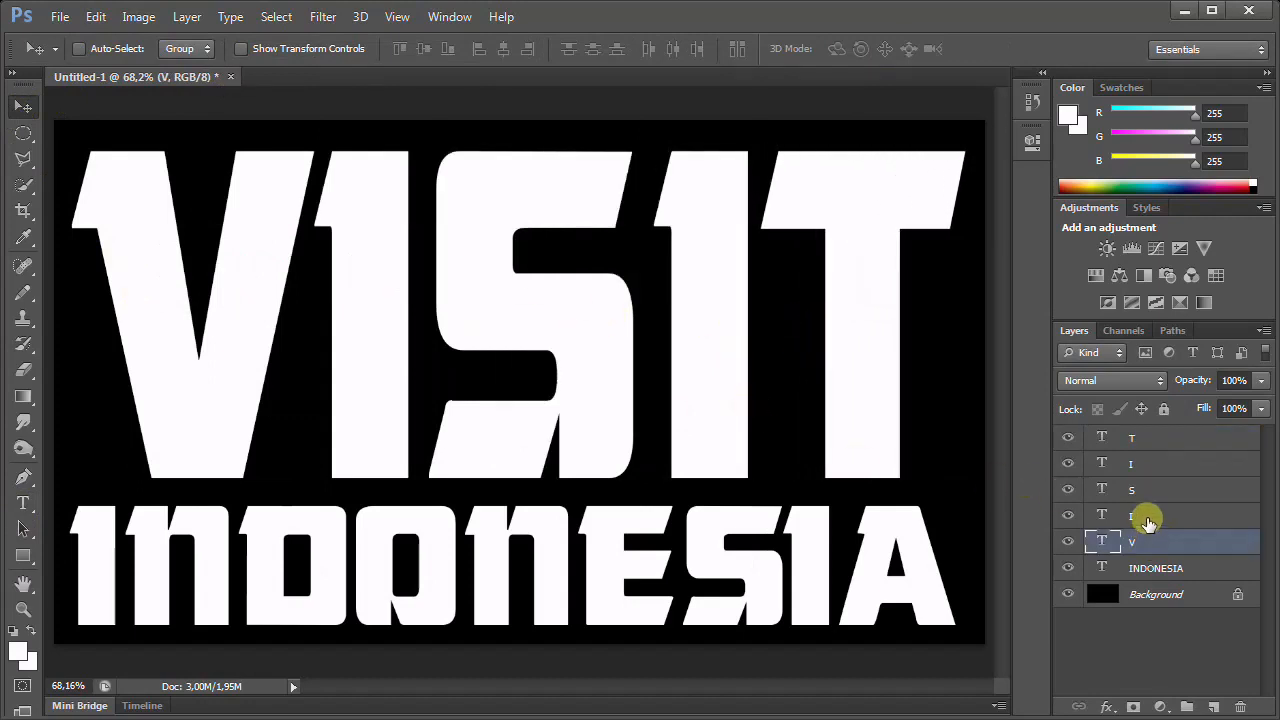
click(1143, 517)
drag(361, 411, 371, 416)
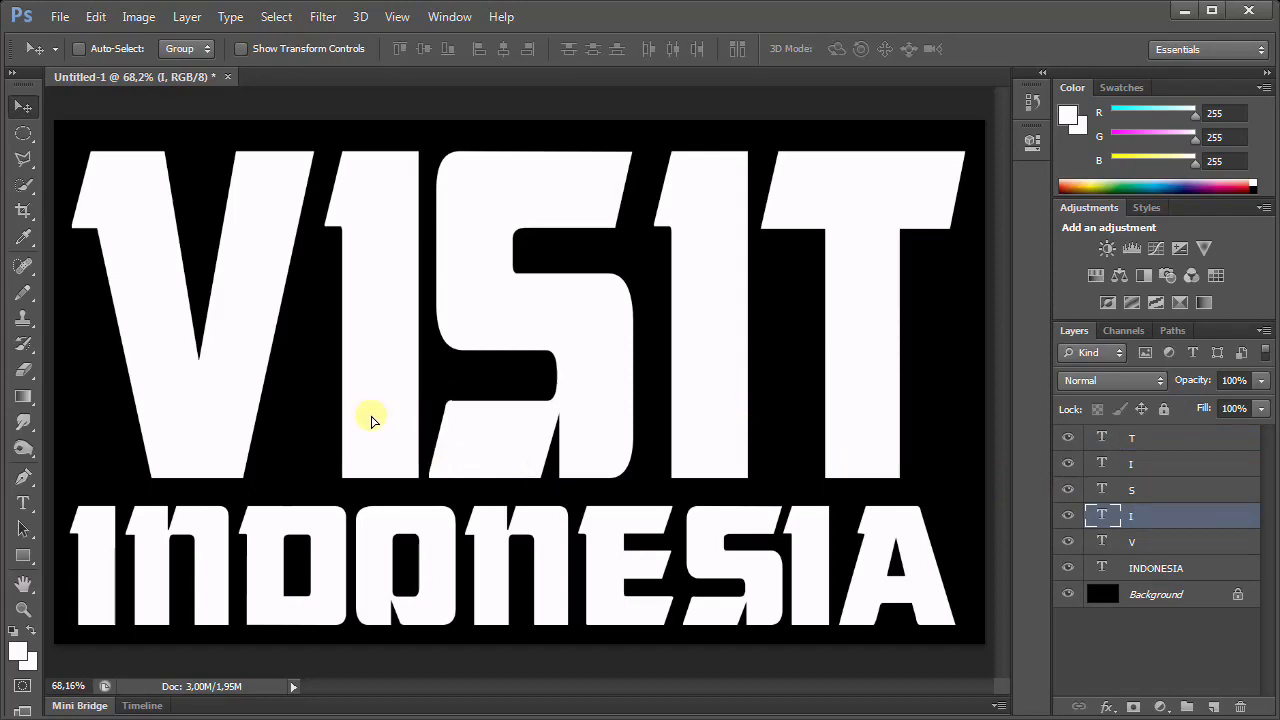
key(Left)
key(Left)
key(Left)
key(Left)
key(Left)
key(Left)
key(Left)
key(Left)
key(Left)
- Nudge the S slightly to the right to even out its spacing from the neighbouring letters
click(1150, 492)
key(Right)
key(Right)
key(Right)
key(Right)
key(Right)
key(Right)
key(Right)
key(Right)
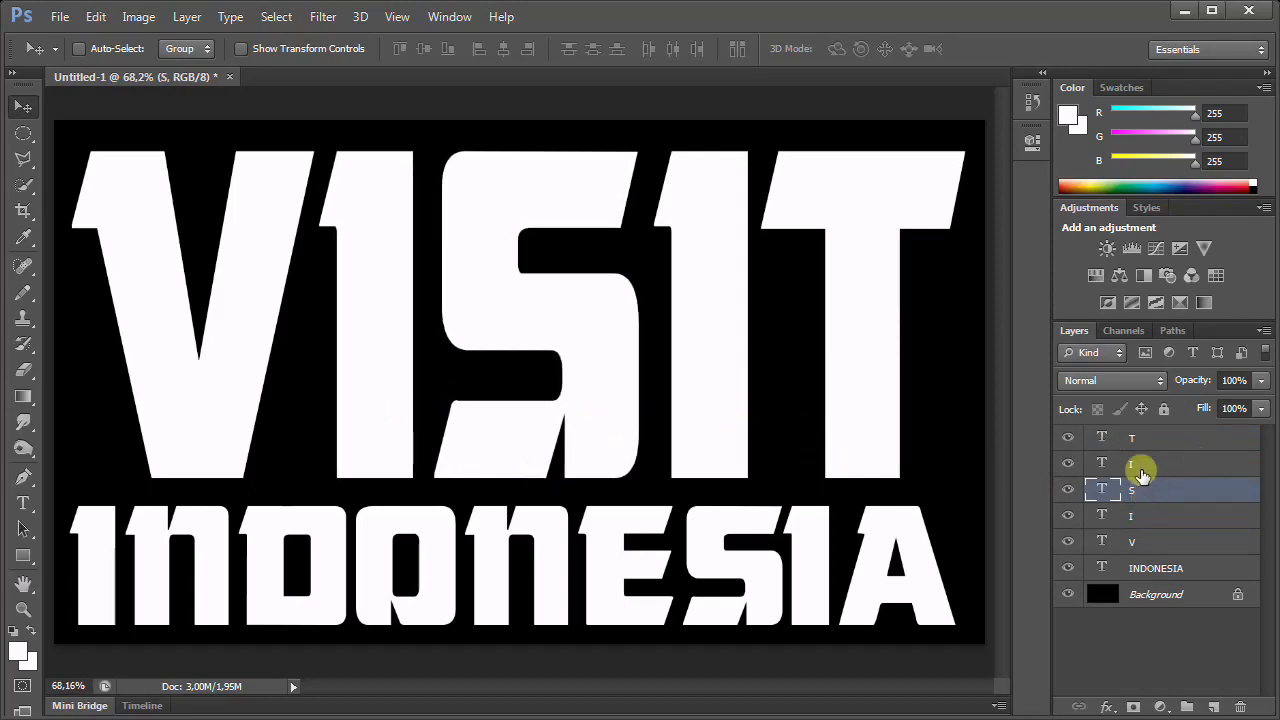
- Nudge the second I slightly to the left to balance the gaps between the S and the T
click(1140, 466)
key(Left)
key(Left)
key(Left)
key(Left)
key(Left)
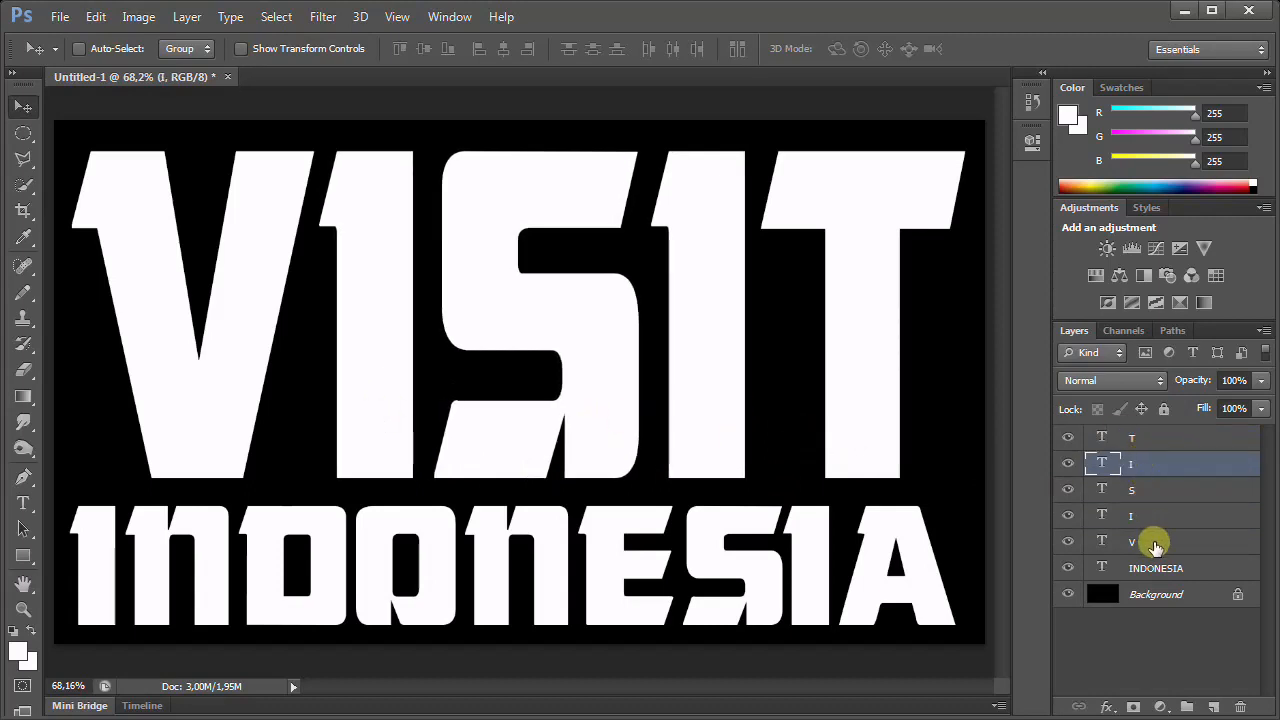
- Place the landscape-603950 image from the Hasil folder directly above the INDONESIA text layer
click(1158, 570)
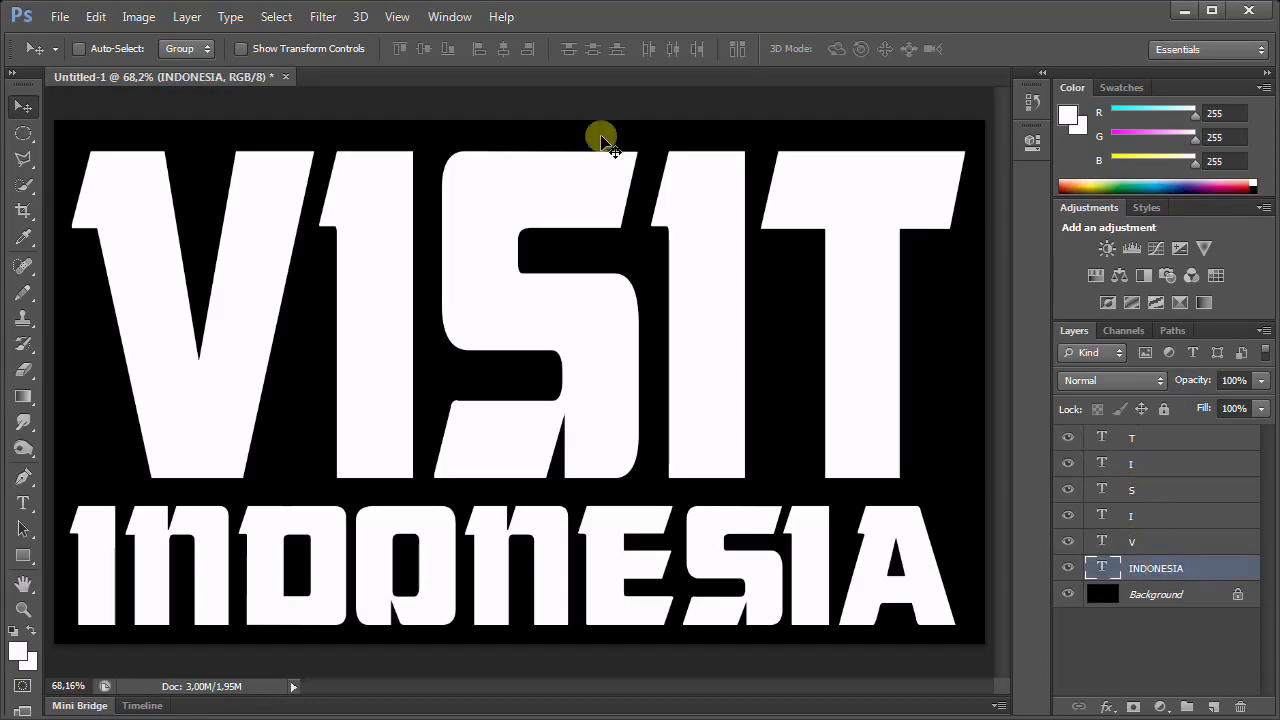
click(59, 17)
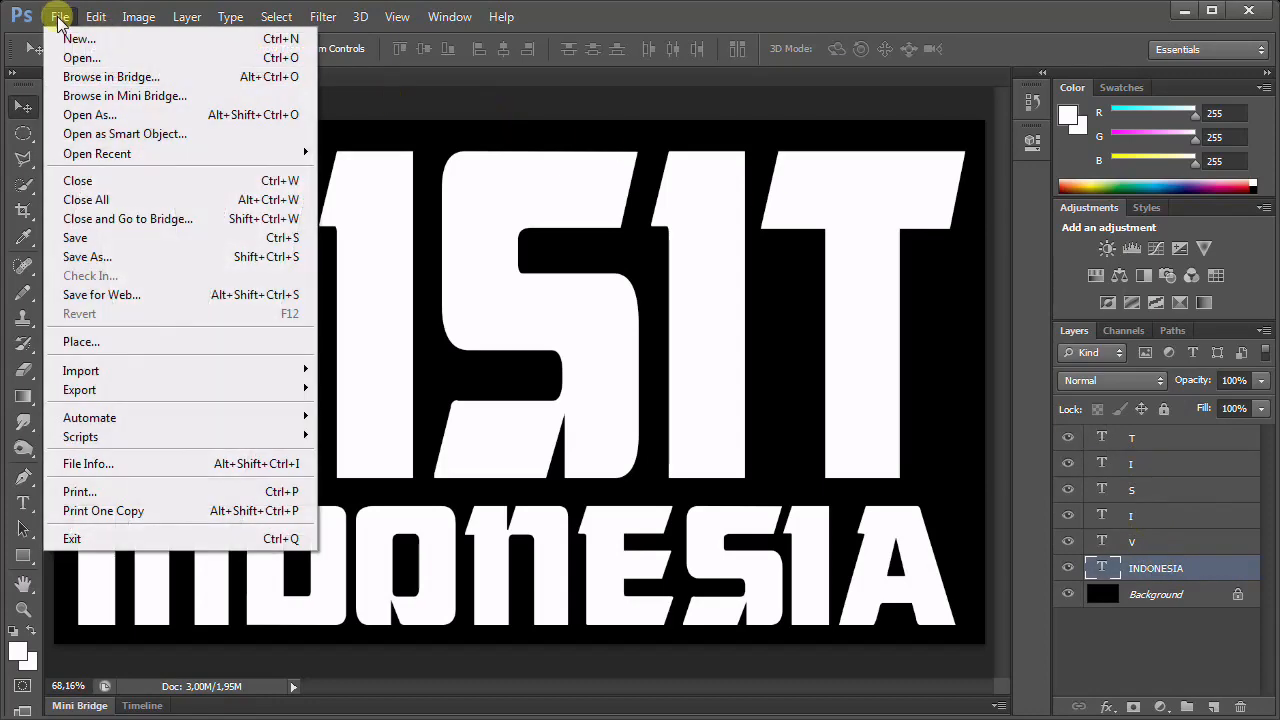
click(128, 341)
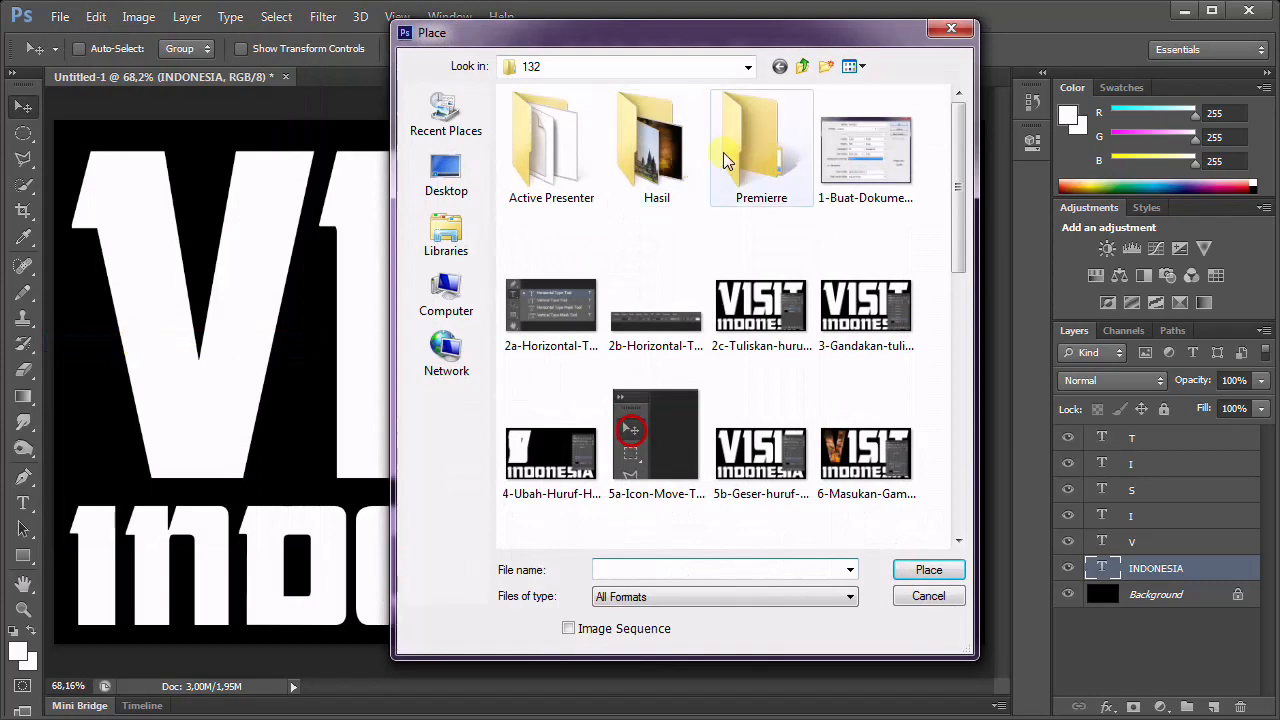
double_click(673, 146)
double_click(780, 185)
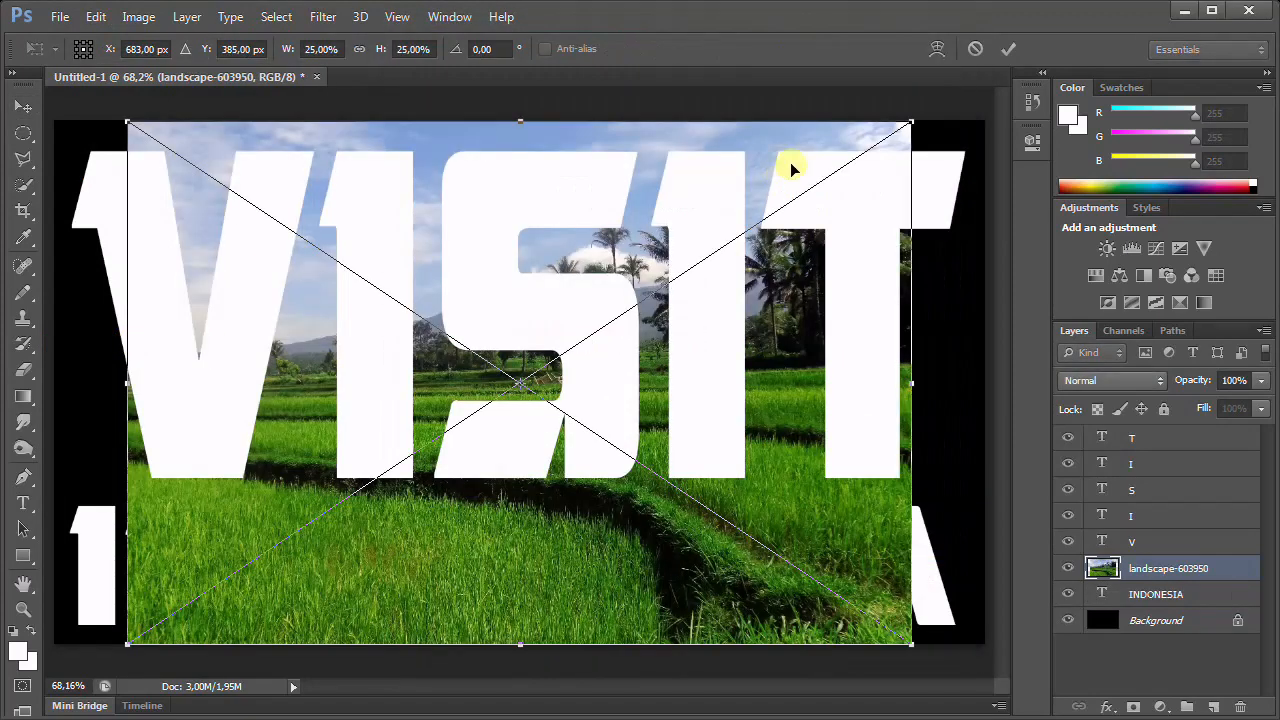
- Scale the landscape image to about 32.36%, covering the canvas width, and move it down so its palms and fields cover INDONESIA
key(ctrl+minus)
key(ctrl+minus)
key(ctrl+minus)
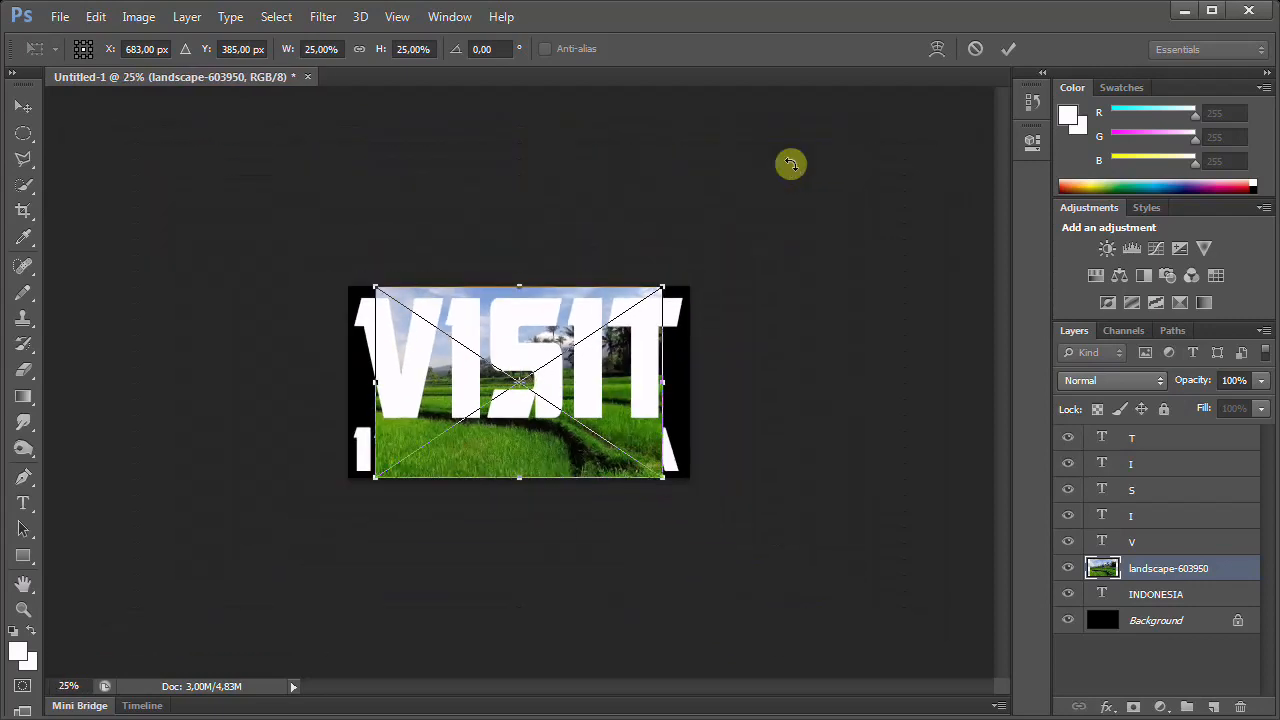
drag(375, 480, 320, 486)
drag(671, 506, 703, 536)
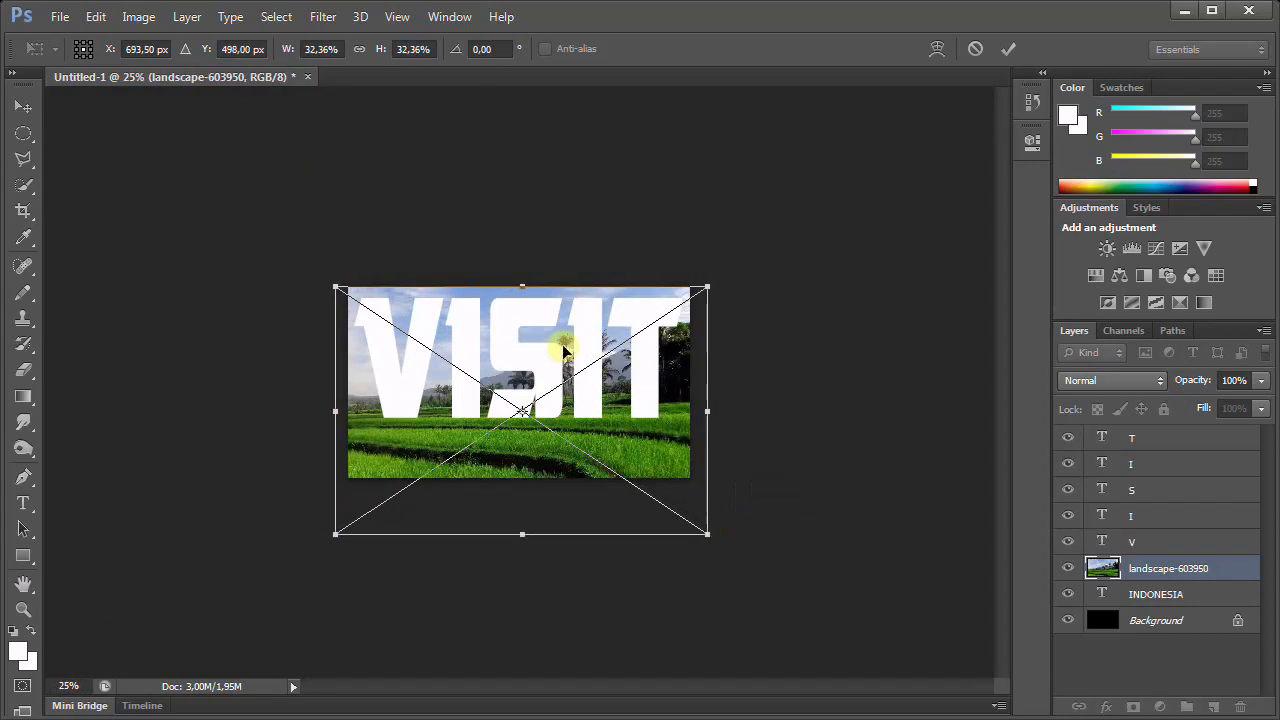
drag(563, 343, 560, 392)
click(1008, 48)
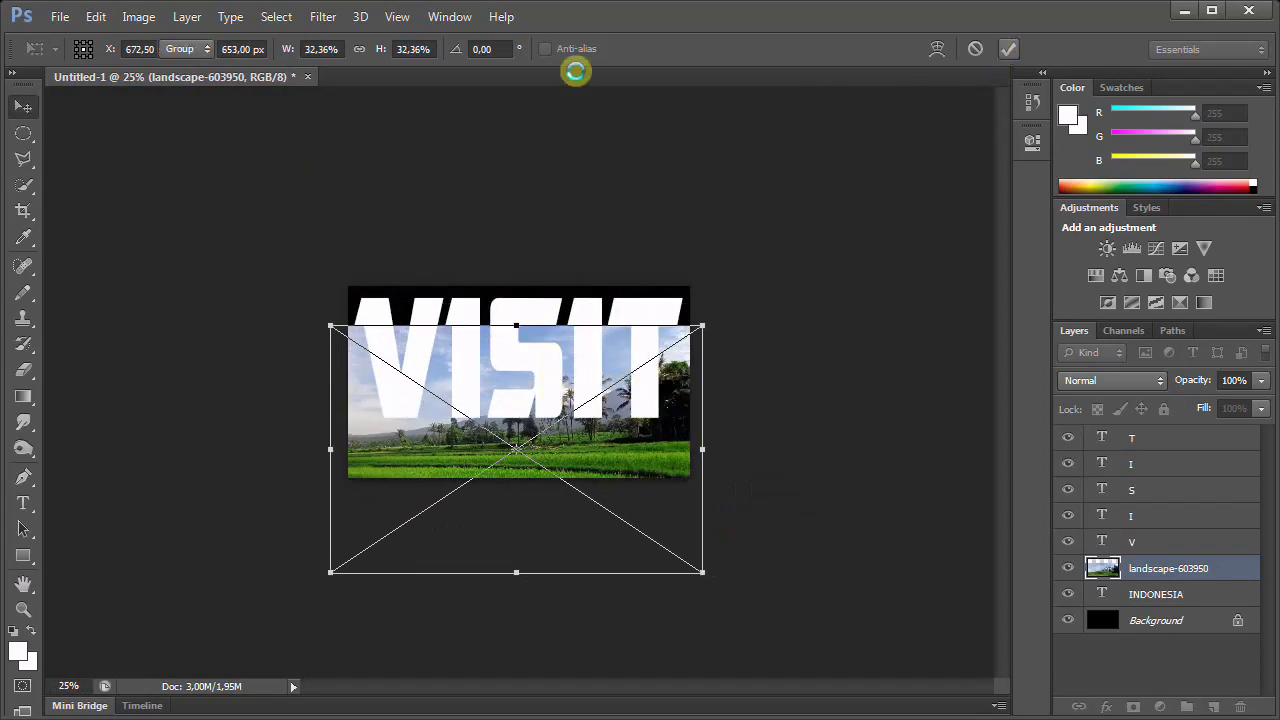
- Clip the landscape image to the INDONESIA text with a clipping mask and shift the picture slightly right within the letters
click(193, 20)
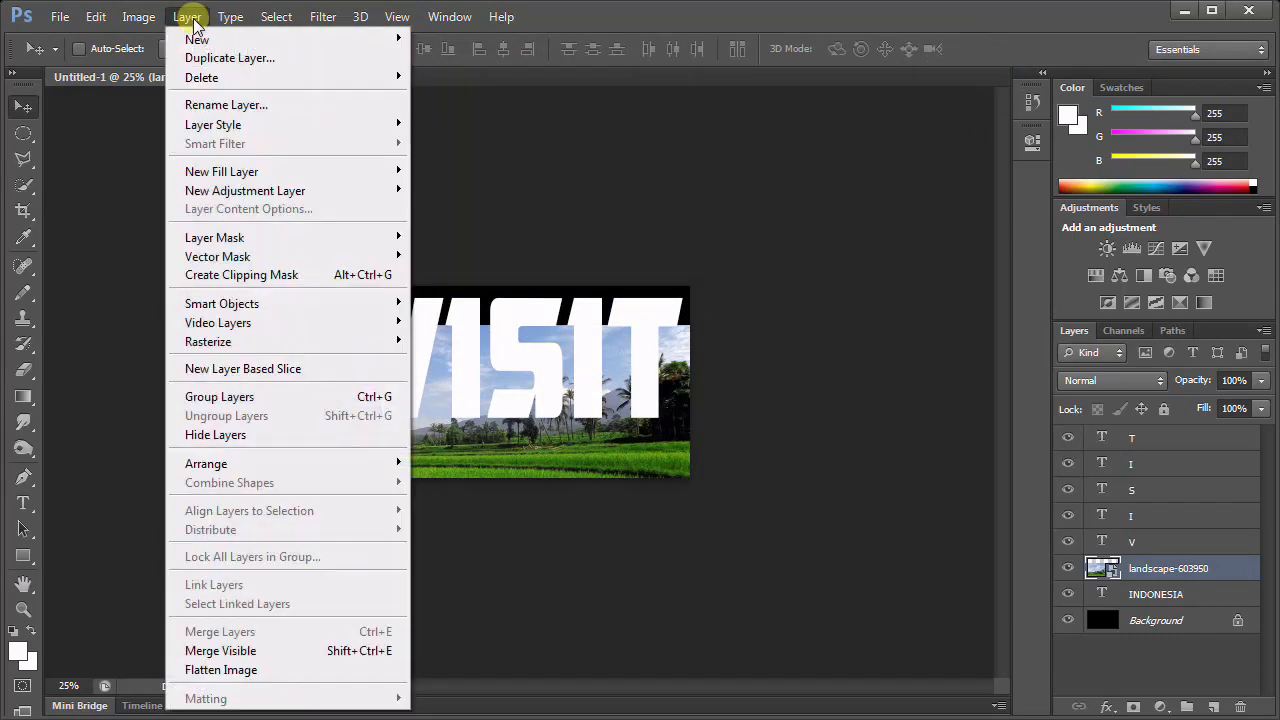
click(322, 276)
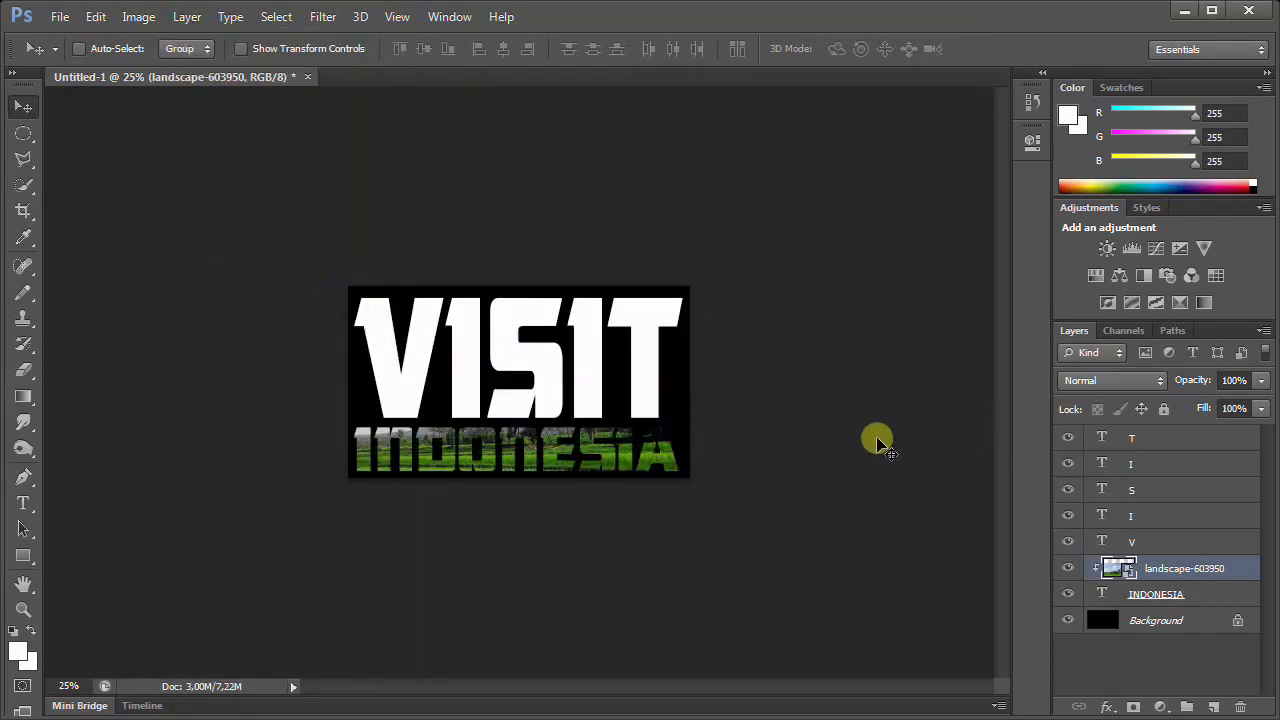
drag(614, 457, 630, 458)
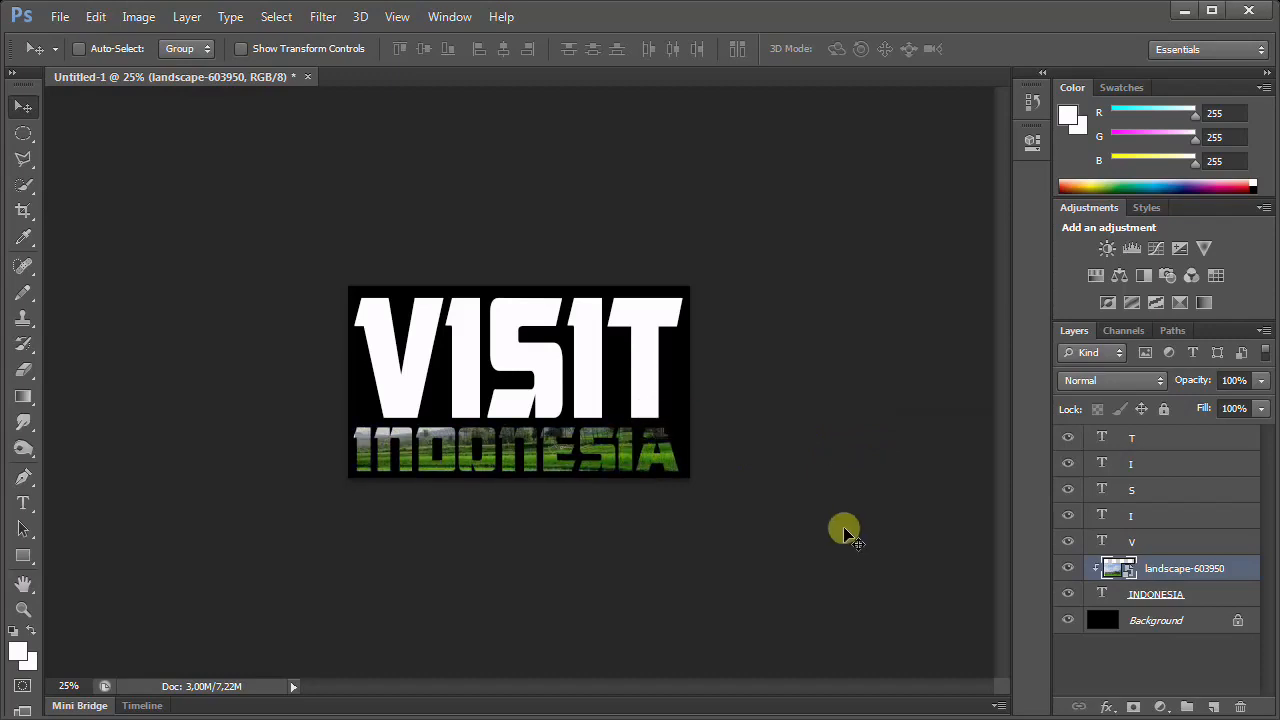
- Place the bali-301462 image from the Hasil folder directly above the V text layer
click(1143, 542)
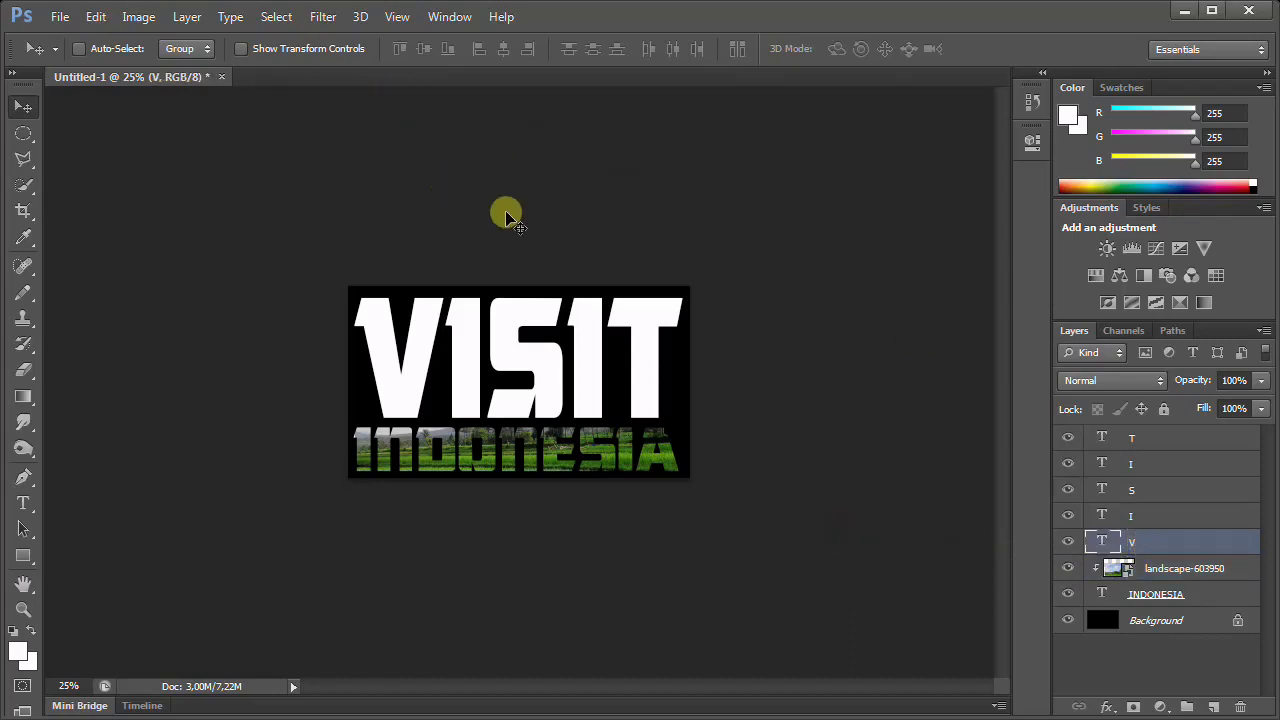
click(397, 16)
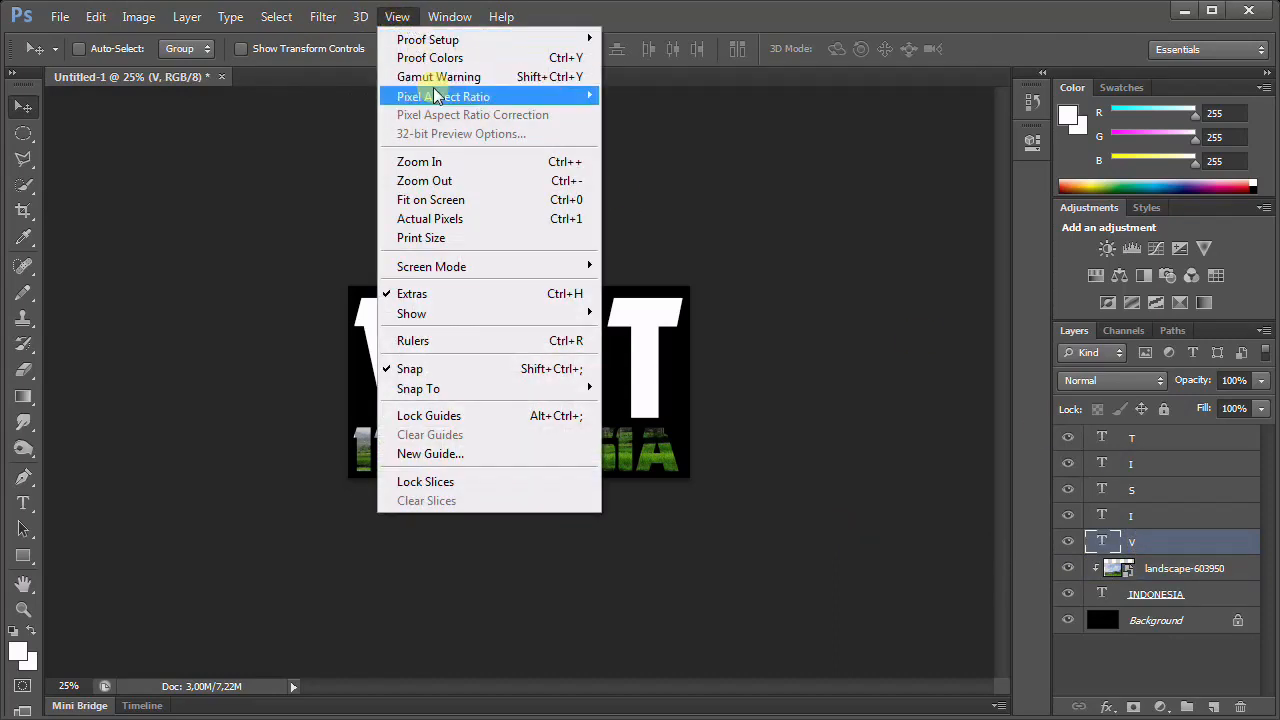
click(445, 218)
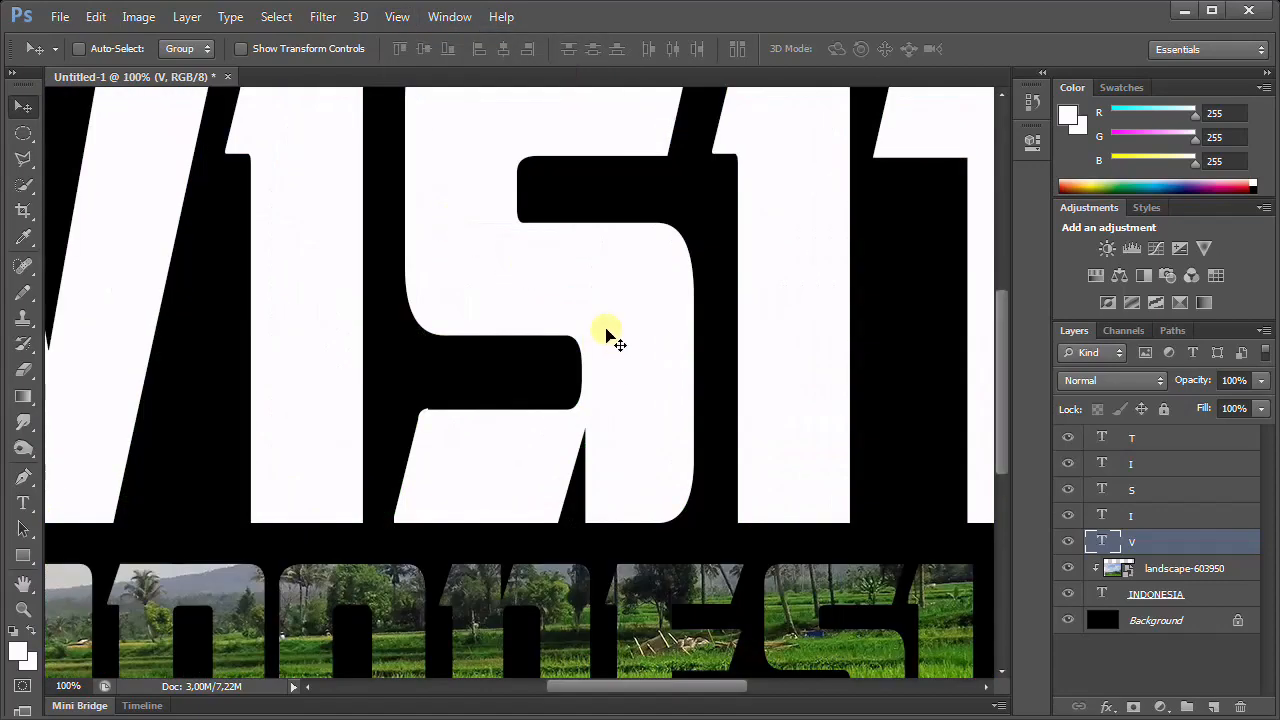
click(396, 16)
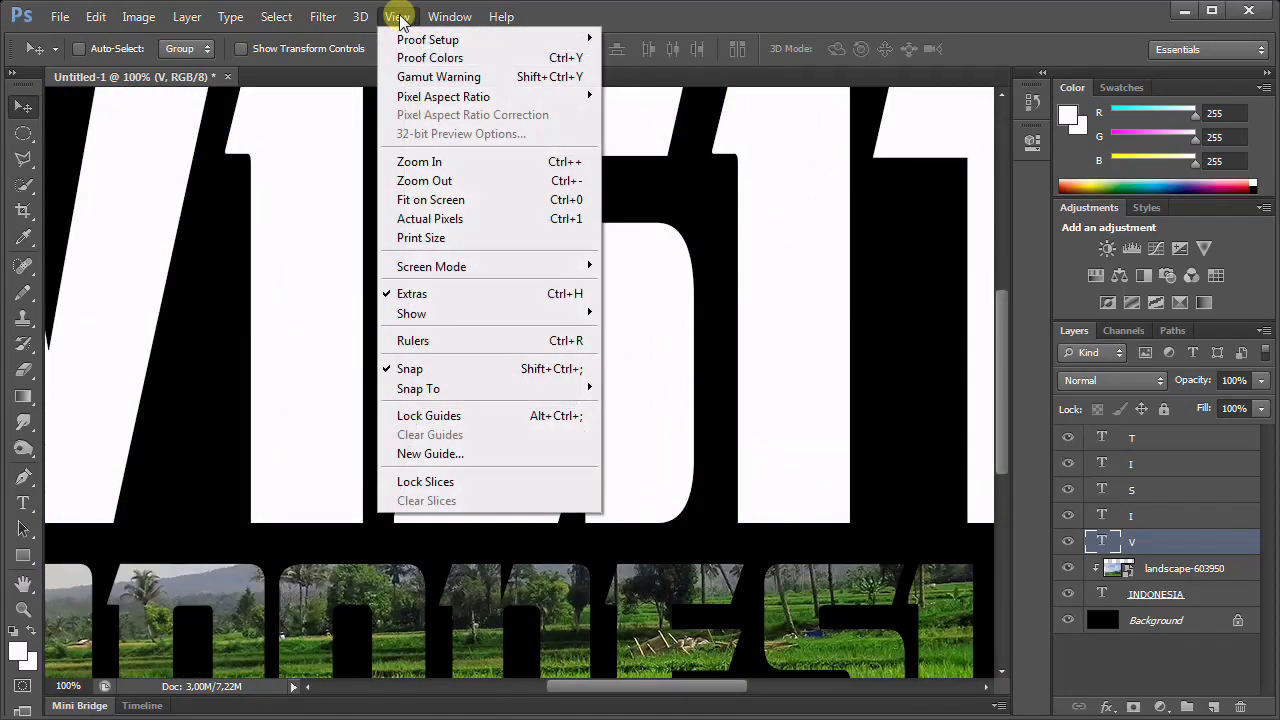
click(450, 204)
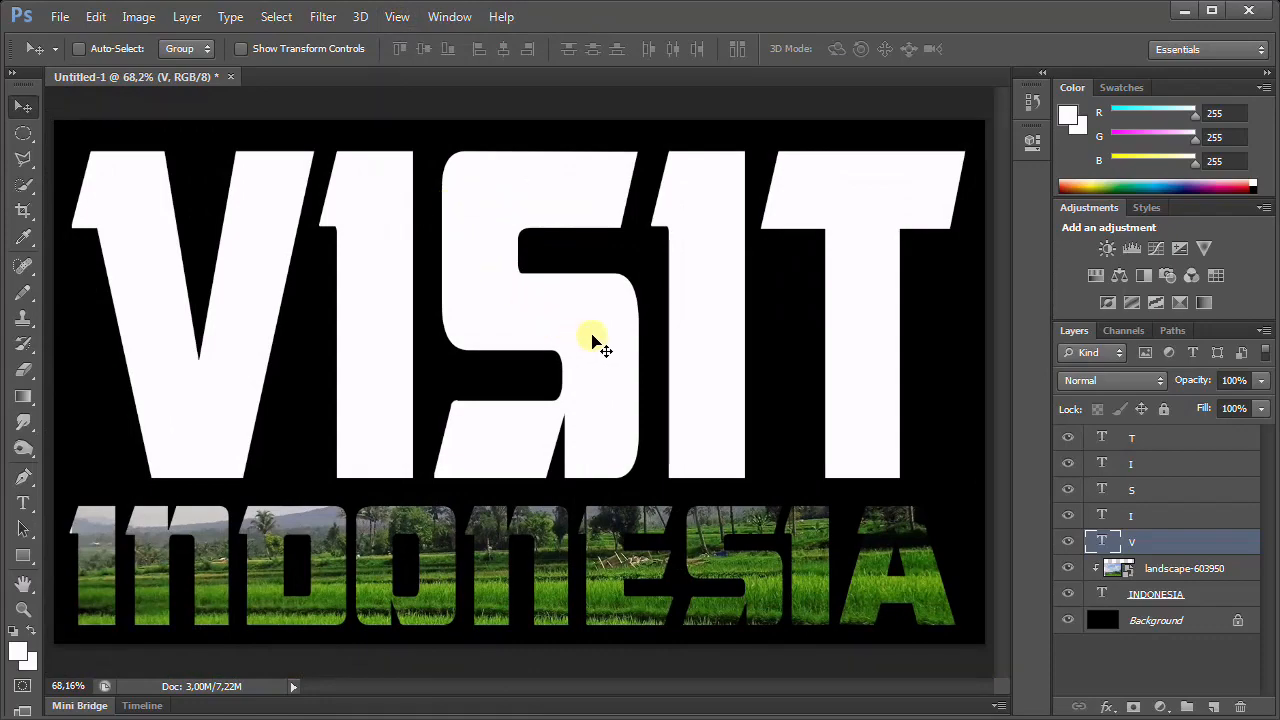
click(60, 16)
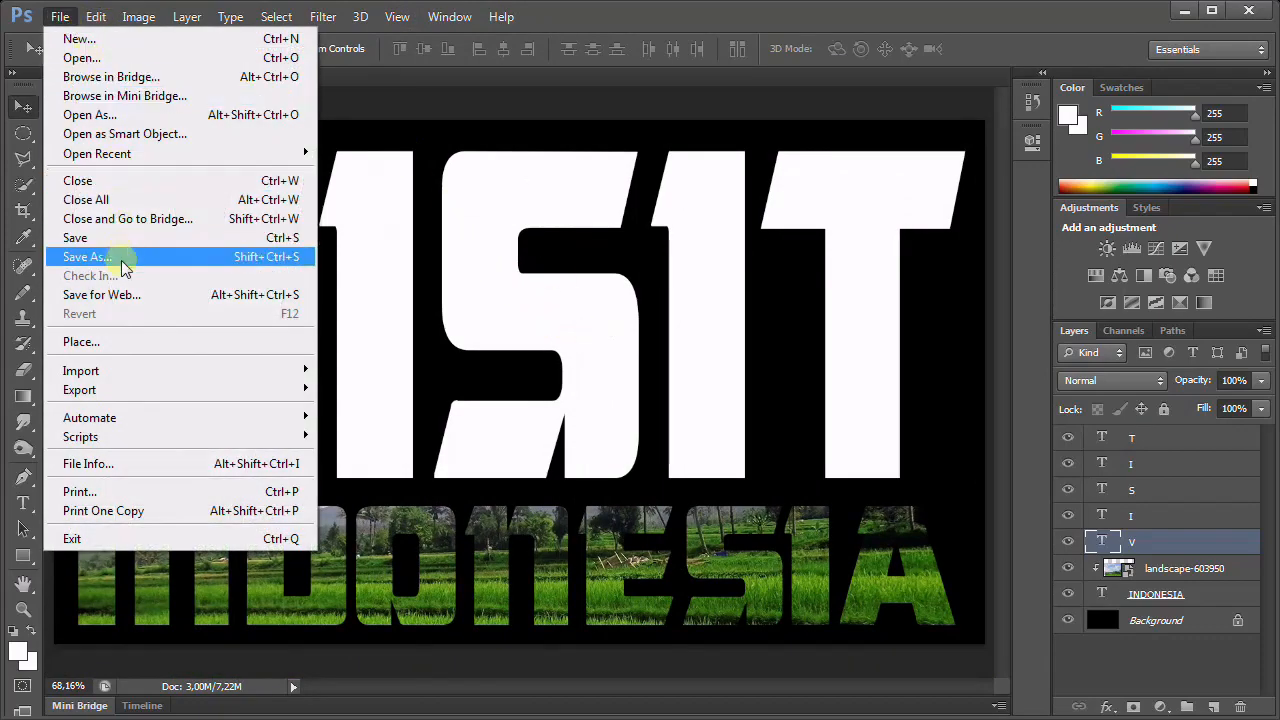
click(128, 341)
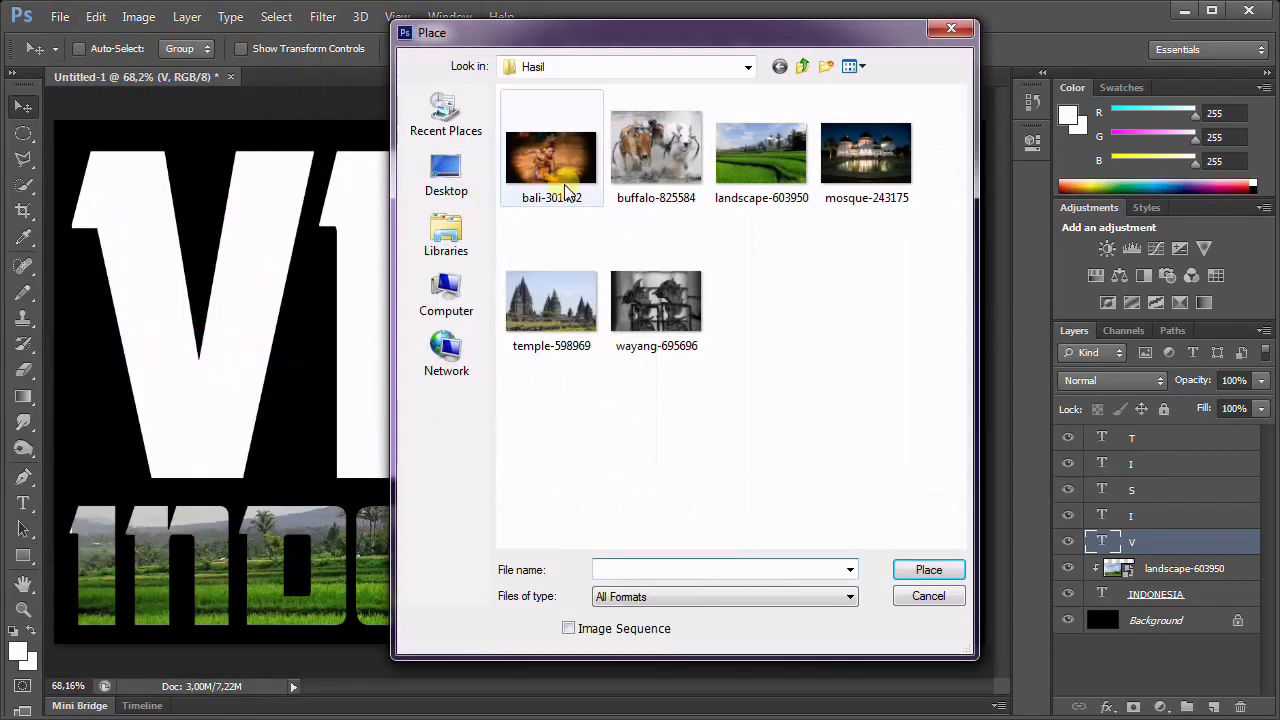
double_click(565, 190)
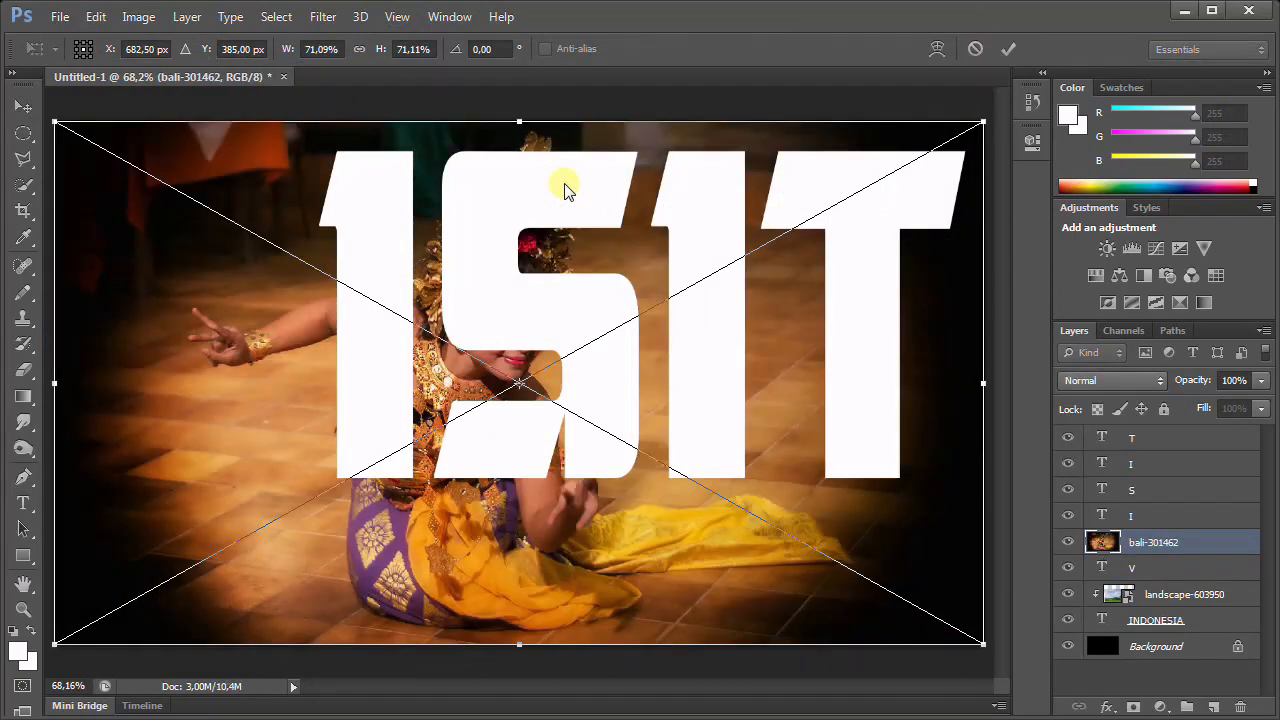
- Scale the bali image down to about 45.5% and position it over the V, covering the letter's full height
drag(983, 120, 823, 194)
drag(686, 402, 680, 328)
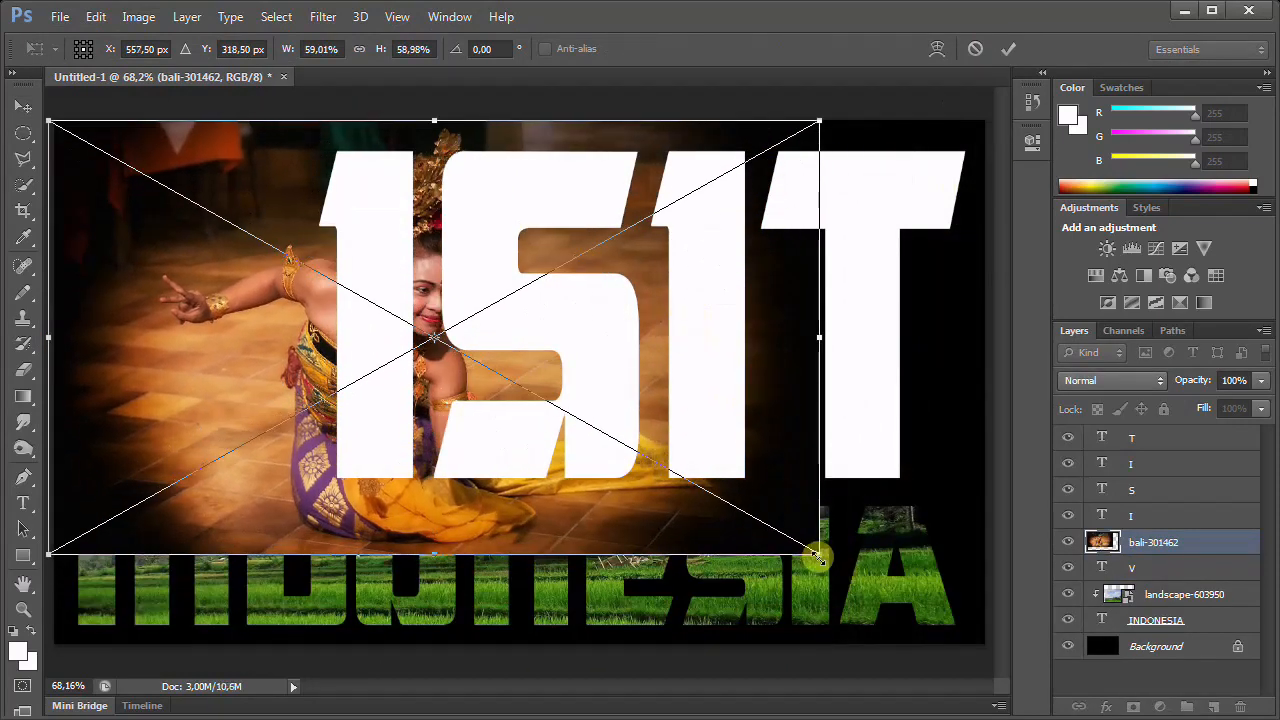
drag(818, 555, 690, 481)
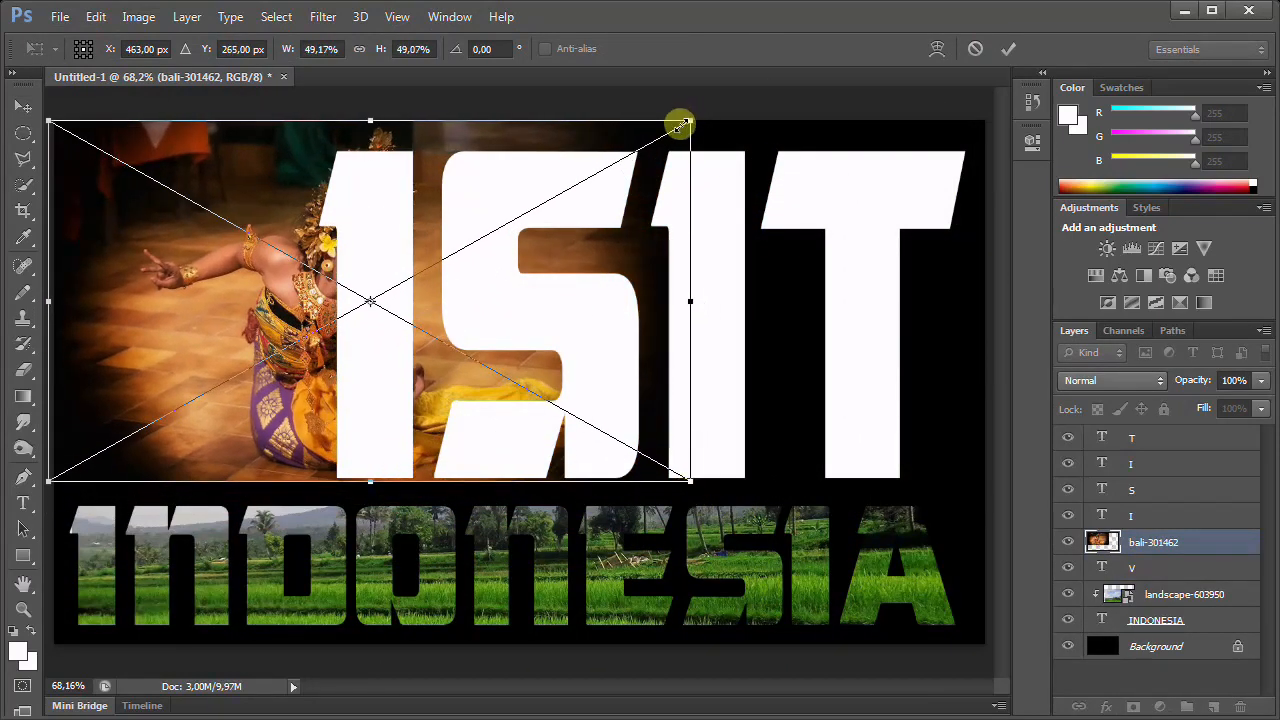
drag(680, 124, 643, 148)
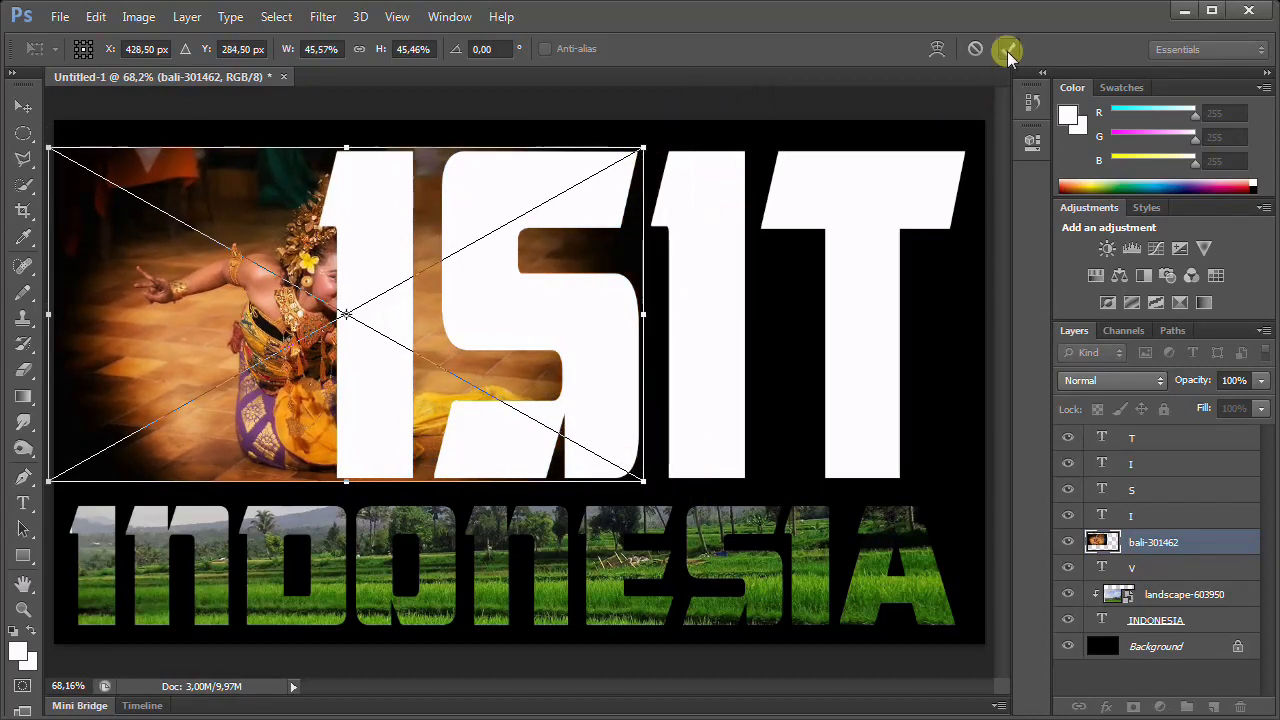
click(1007, 52)
- Clip the bali image to the V with a clipping mask and shift it left so the dancer's face sits inside the letter
click(186, 17)
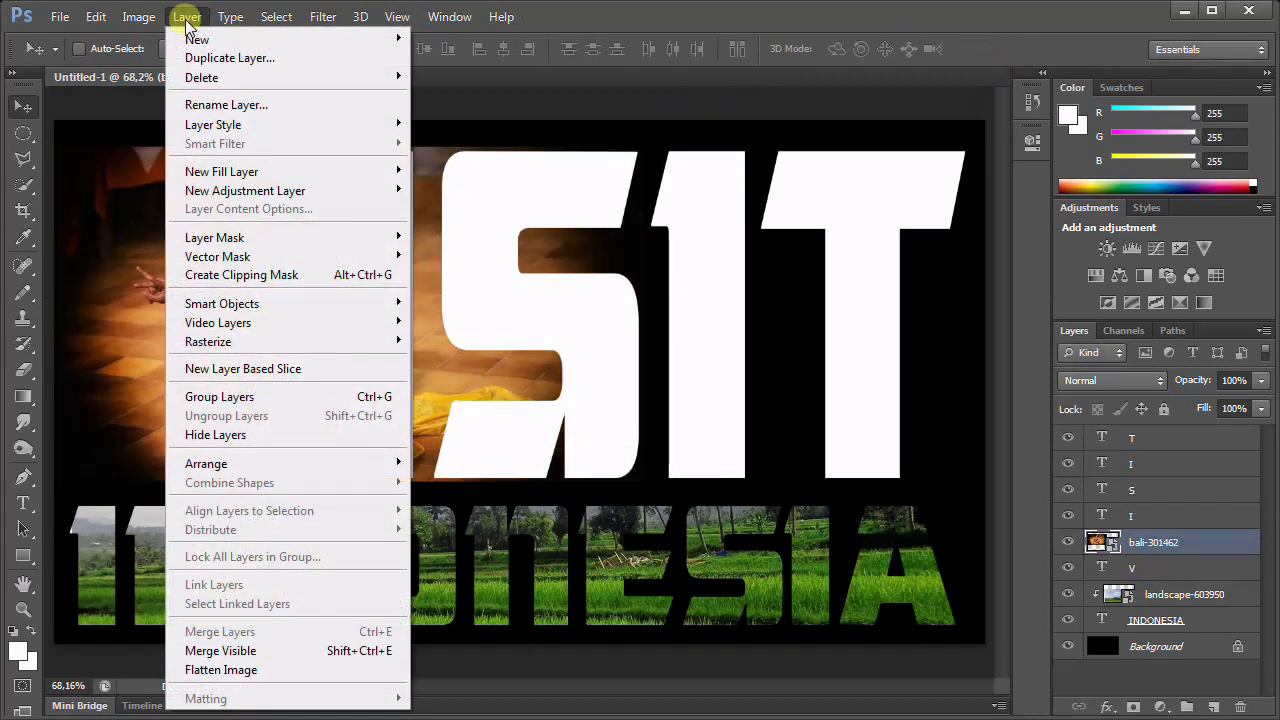
click(279, 275)
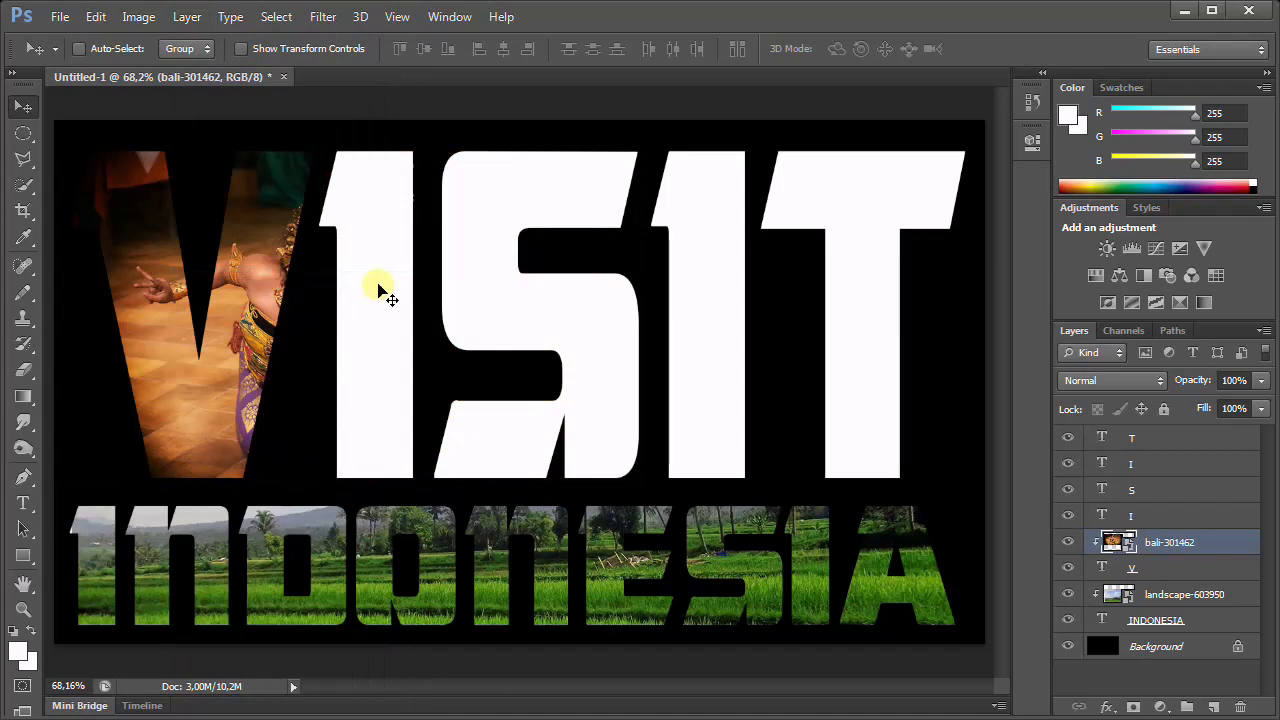
drag(214, 408, 124, 377)
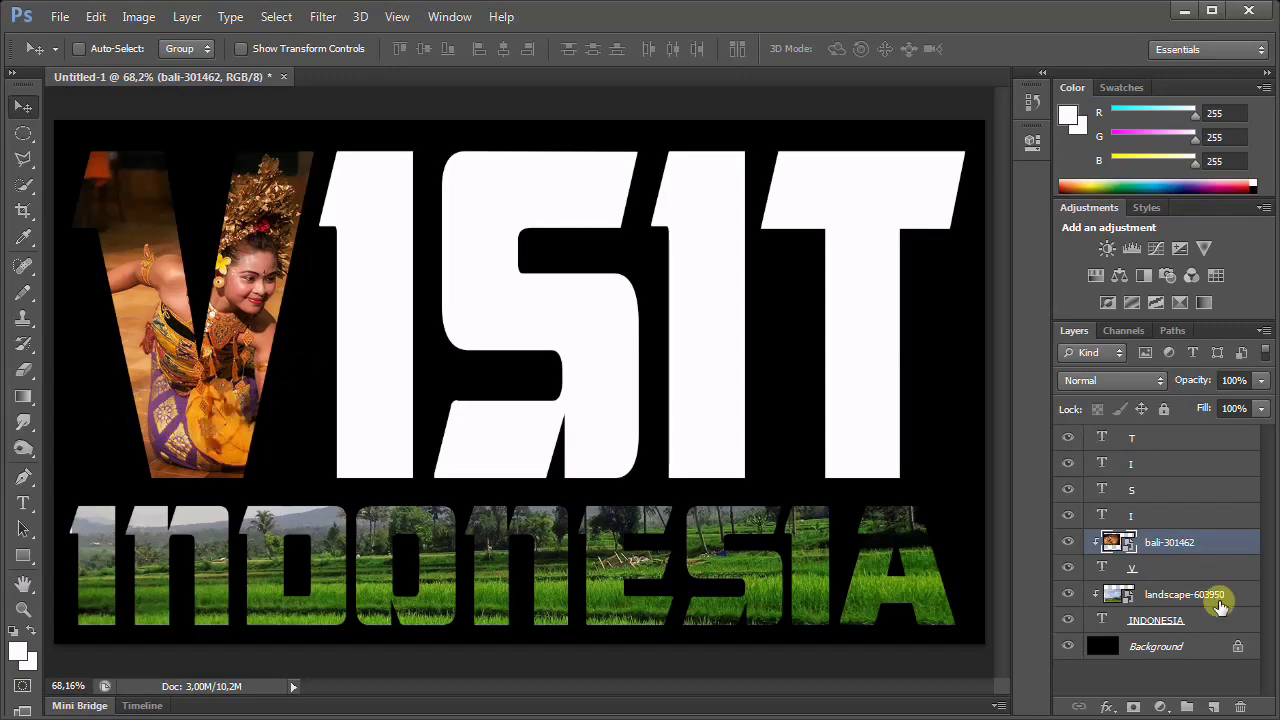
- Place the temple-598969 image from the Hasil folder directly above the first I text layer of VISIT
click(66, 18)
click(90, 352)
double_click(549, 310)
- Scale down and position the temple image over the first I, and clip it to the letter with the main tower inside
drag(913, 120, 868, 116)
drag(880, 644, 649, 477)
drag(312, 335, 443, 335)
click(1008, 49)
key(ctrl+alt+g)
drag(382, 387, 402, 387)
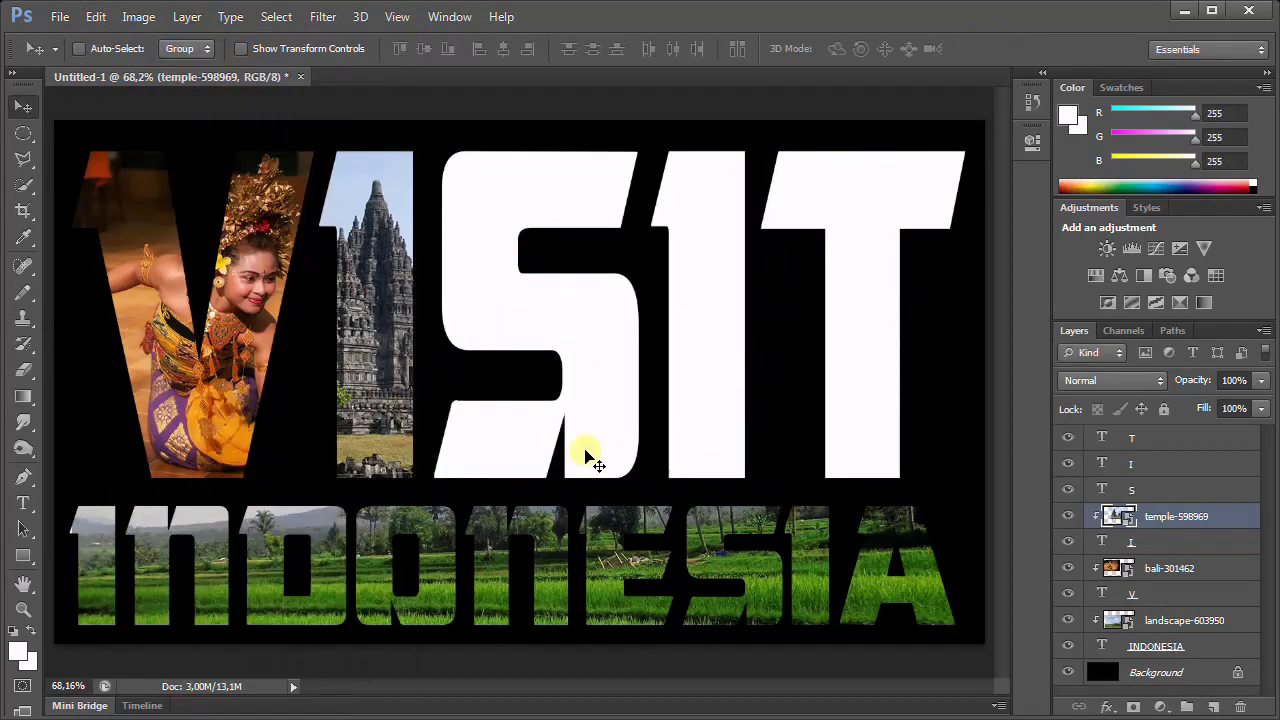
- Place the wayang-695696 image from the Hasil folder directly above the S text layer
ctrl+click(586, 457)
click(66, 18)
click(90, 352)
double_click(657, 308)
- Scale the wayang image down over the S and clip it to the letter with a clipping mask
drag(126, 643, 383, 519)
drag(912, 121, 894, 143)
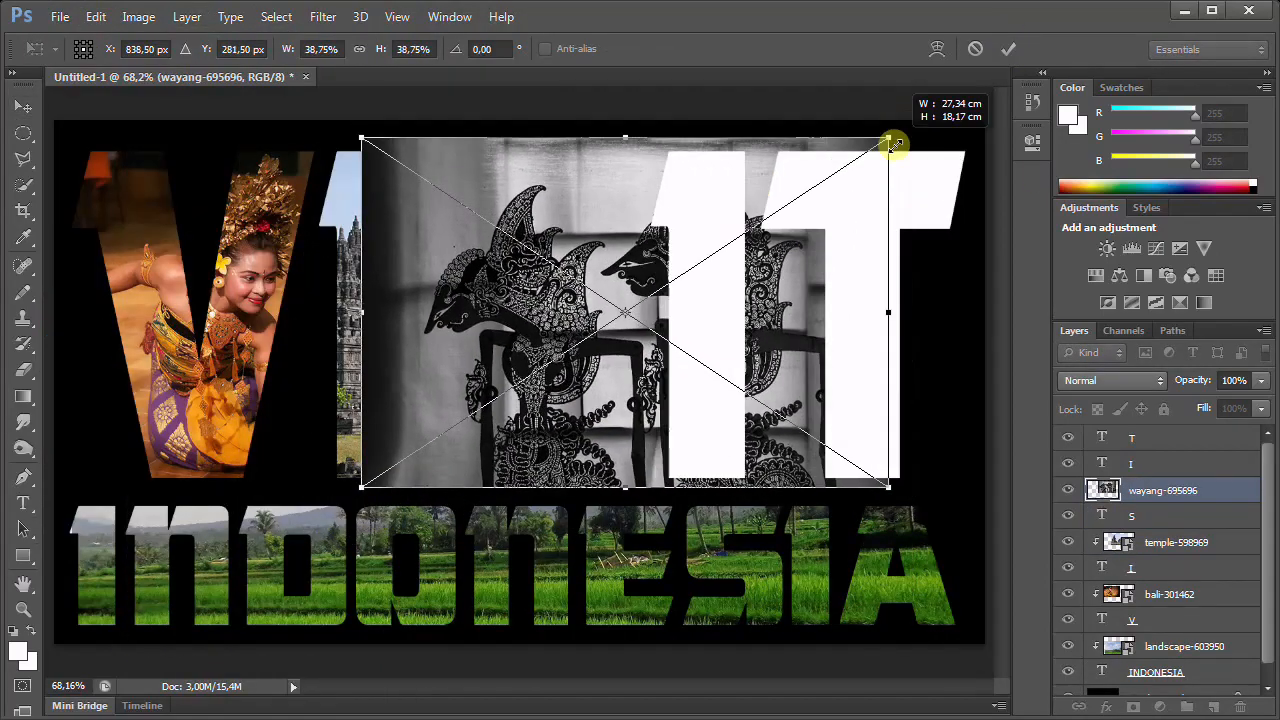
click(1008, 49)
click(186, 16)
click(240, 279)
- Enlarge the clipped wayang image with Free Transform to fill the whole S, and shift it slightly right so the puppet fits the letter
mouse_move(249, 144)
mouse_down()
mouse_move(66, 111)
mouse_move(254, 123)
mouse_up()
click(95, 16)
click(140, 393)
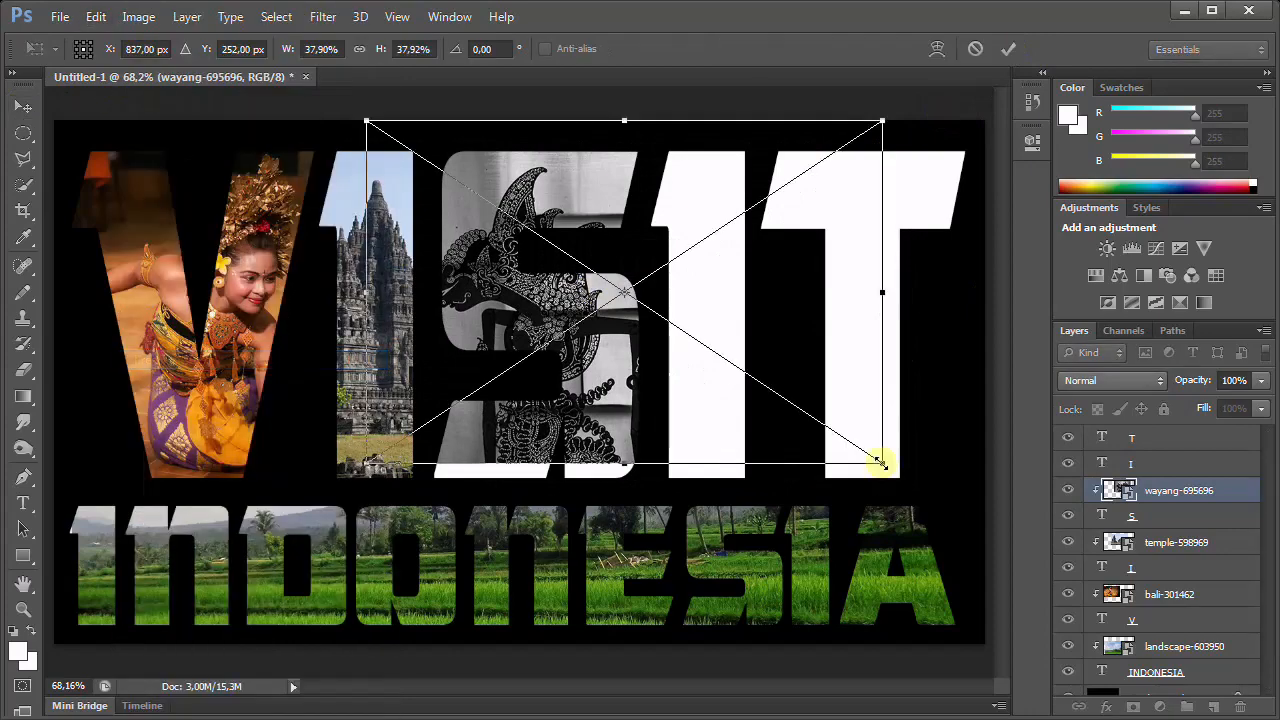
drag(882, 463, 914, 486)
click(24, 108)
click(585, 300)
drag(563, 309, 581, 305)
- Place the buffalo-825584 image from the Hasil folder directly above the second I text layer of VISIT
click(1157, 470)
click(60, 17)
click(90, 352)
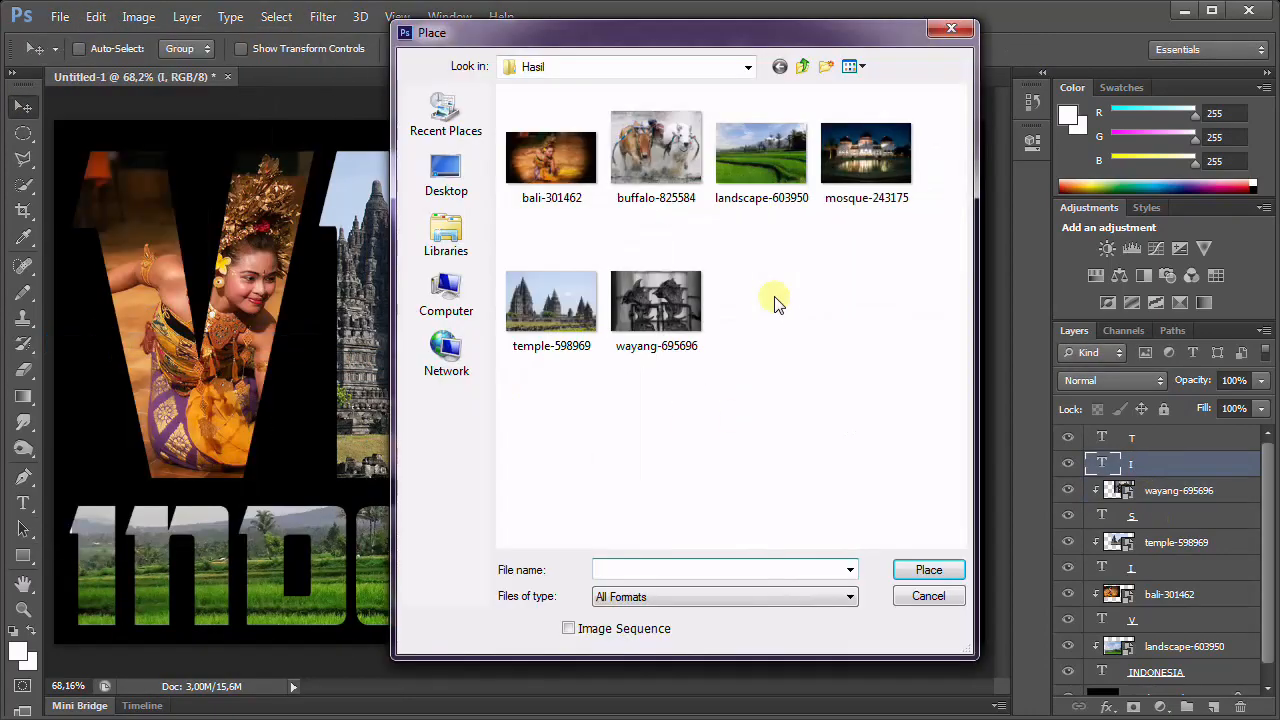
double_click(651, 150)
- Scale down the buffalo image, move it so the brown buffalo covers the second I, and clip it to that letter
drag(194, 637, 389, 480)
drag(843, 114, 820, 144)
drag(726, 328, 892, 334)
click(1008, 49)
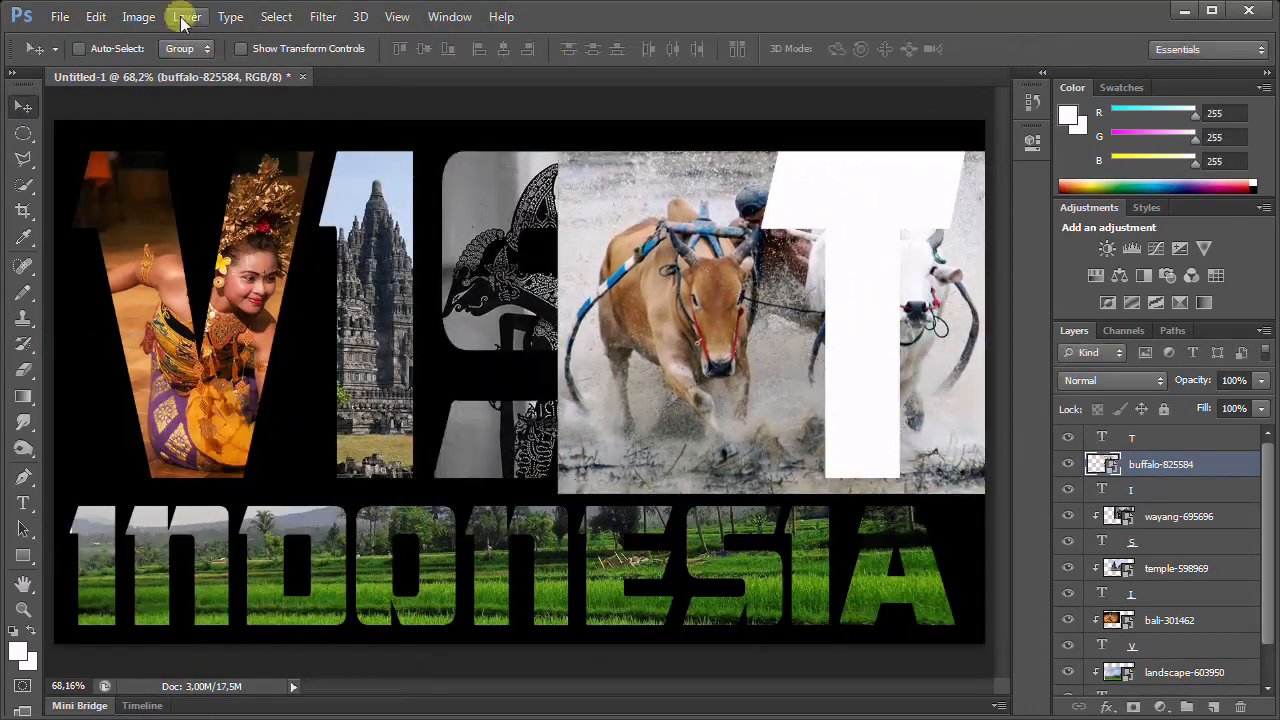
click(186, 16)
click(240, 279)
- Place the mosque-243175 image from the Hasil folder directly above the T text layer
click(1157, 438)
click(60, 17)
click(90, 352)
double_click(866, 157)
- Scale the mosque image down to roughly the height of VISIT and move it over the T
drag(198, 606, 360, 488)
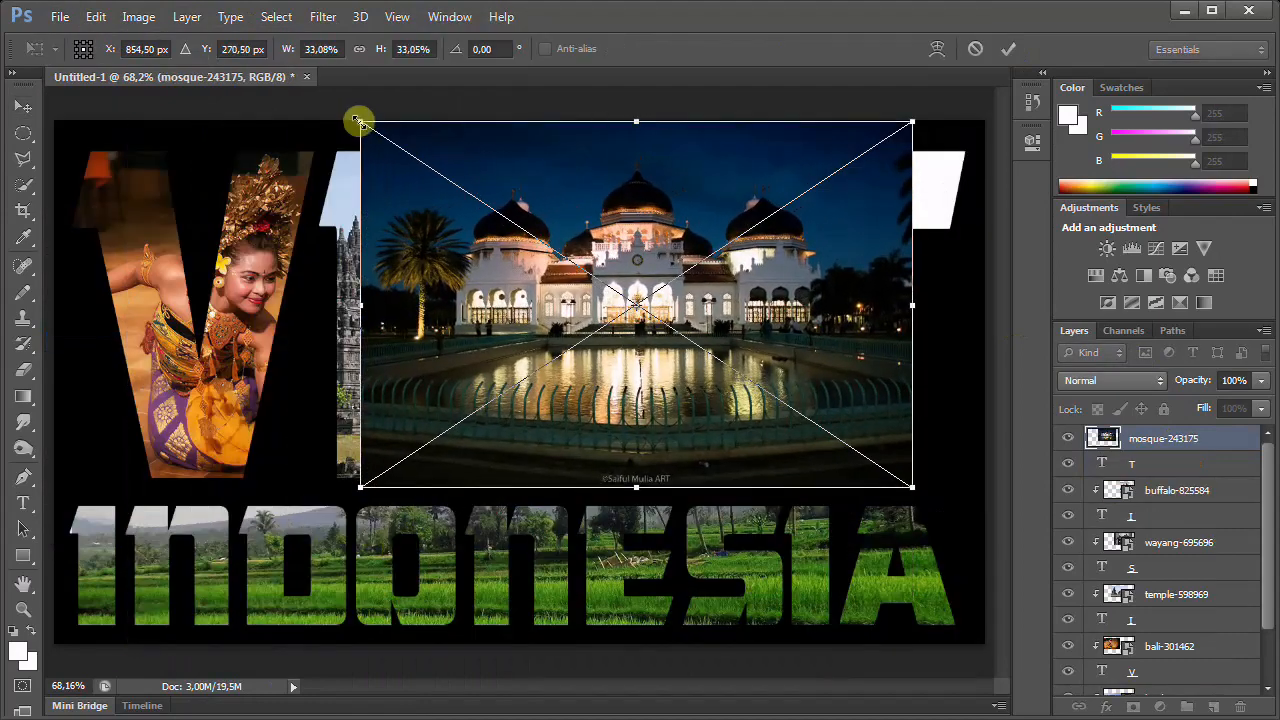
drag(360, 123, 384, 139)
drag(625, 408, 802, 397)
click(1008, 49)
- Clip the mosque image to the T and shift it slightly right and down so the central dome fills the stem
click(187, 16)
click(314, 276)
drag(824, 339, 861, 356)
- Add an Outer Glow with 15% spread and 10 px size to the INDONESIA text layer
drag(1265, 536, 1268, 636)
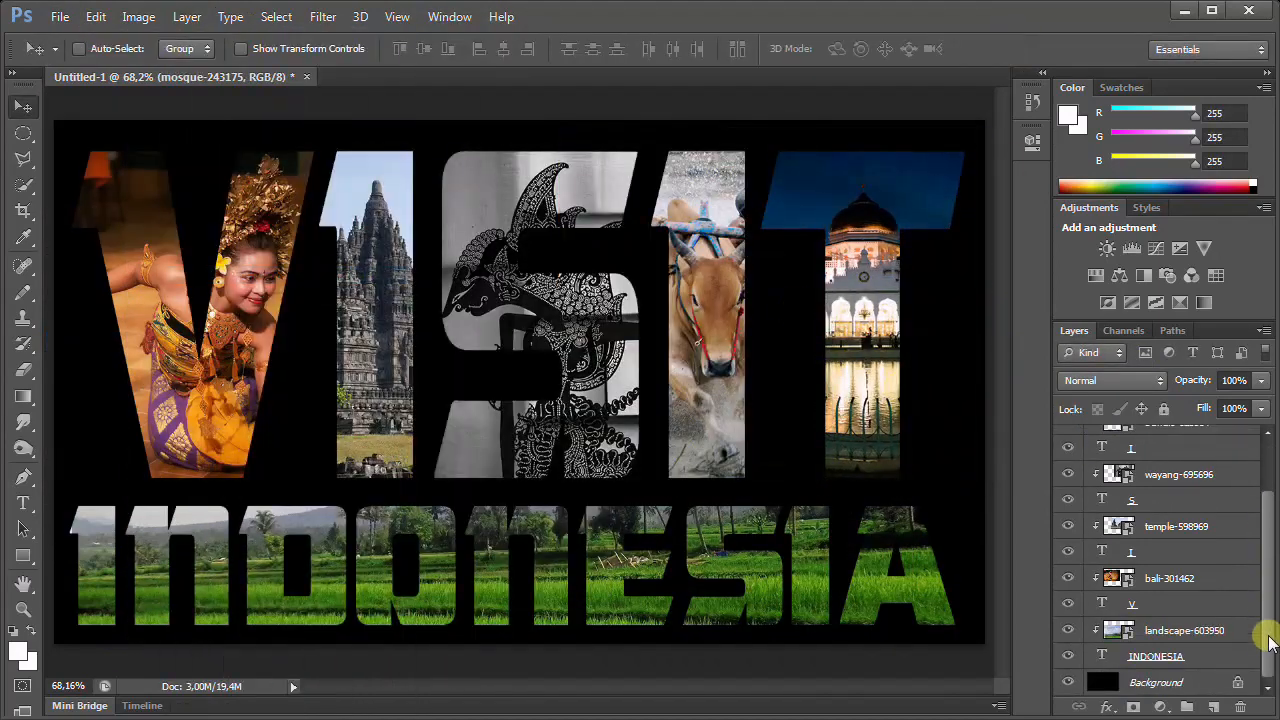
click(1174, 663)
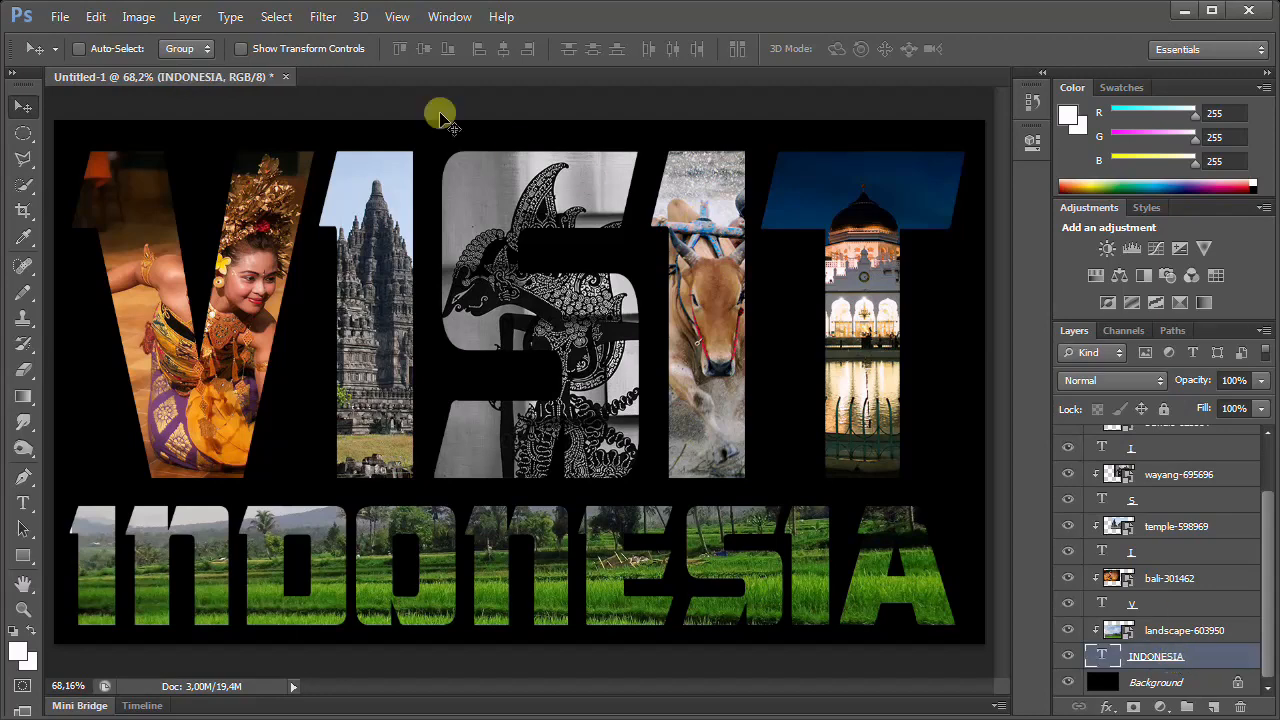
click(188, 16)
mouse_move(226, 124)
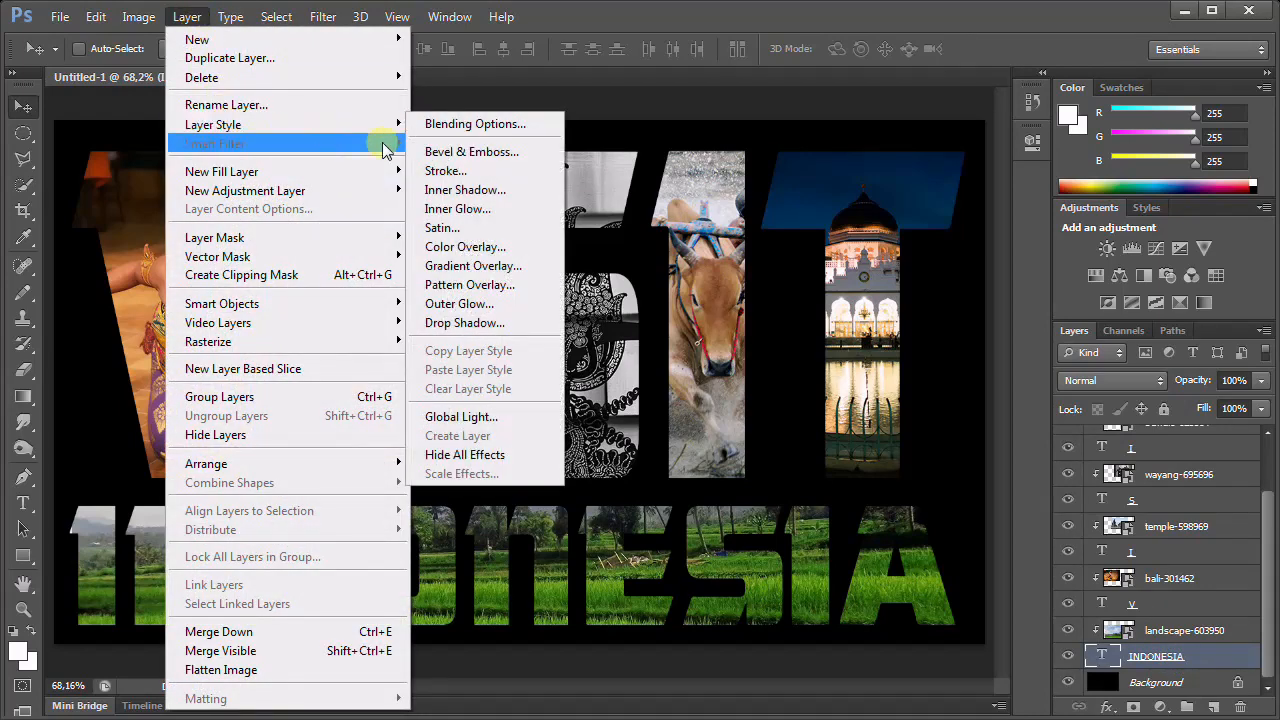
click(477, 305)
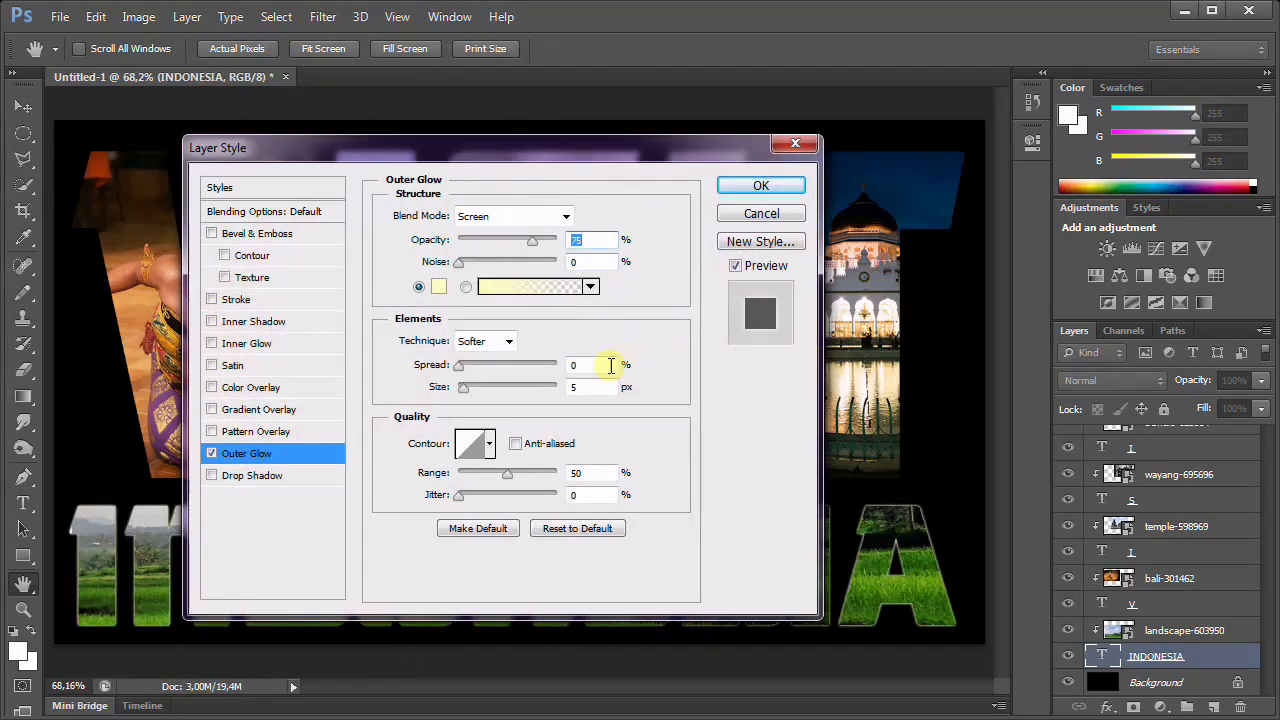
text(15)
key(Tab)
text(10)
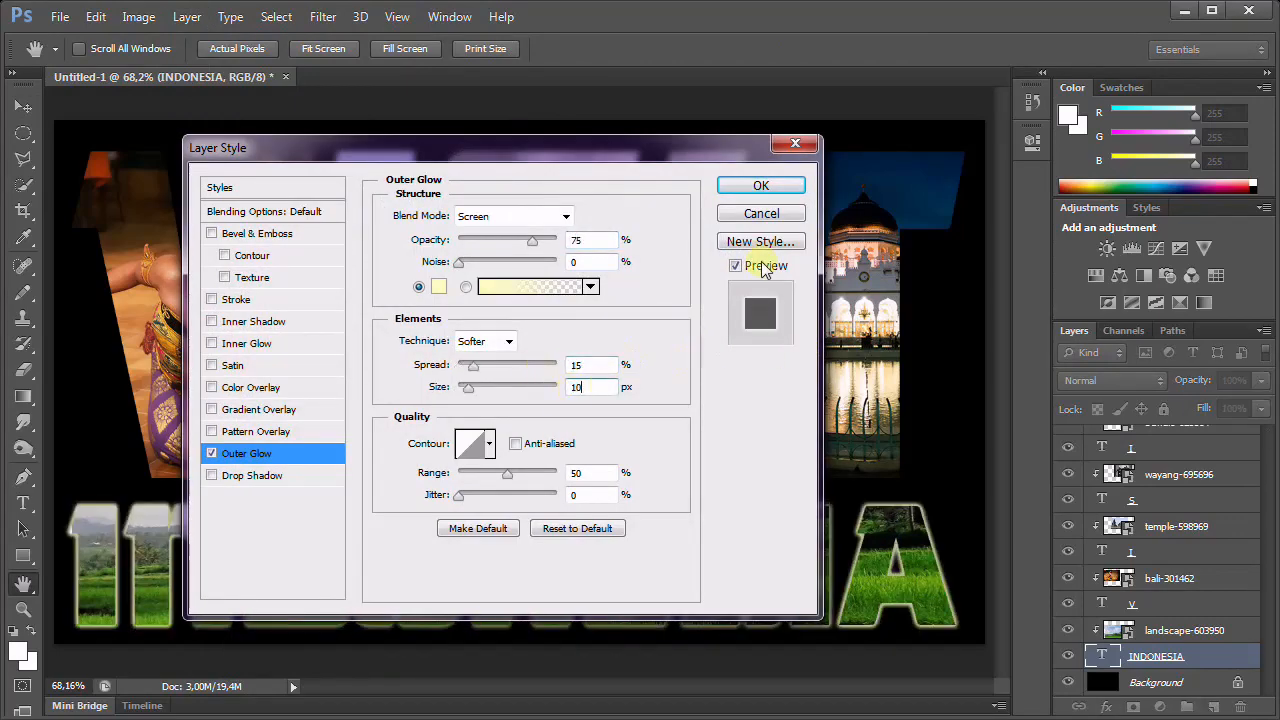
click(758, 185)
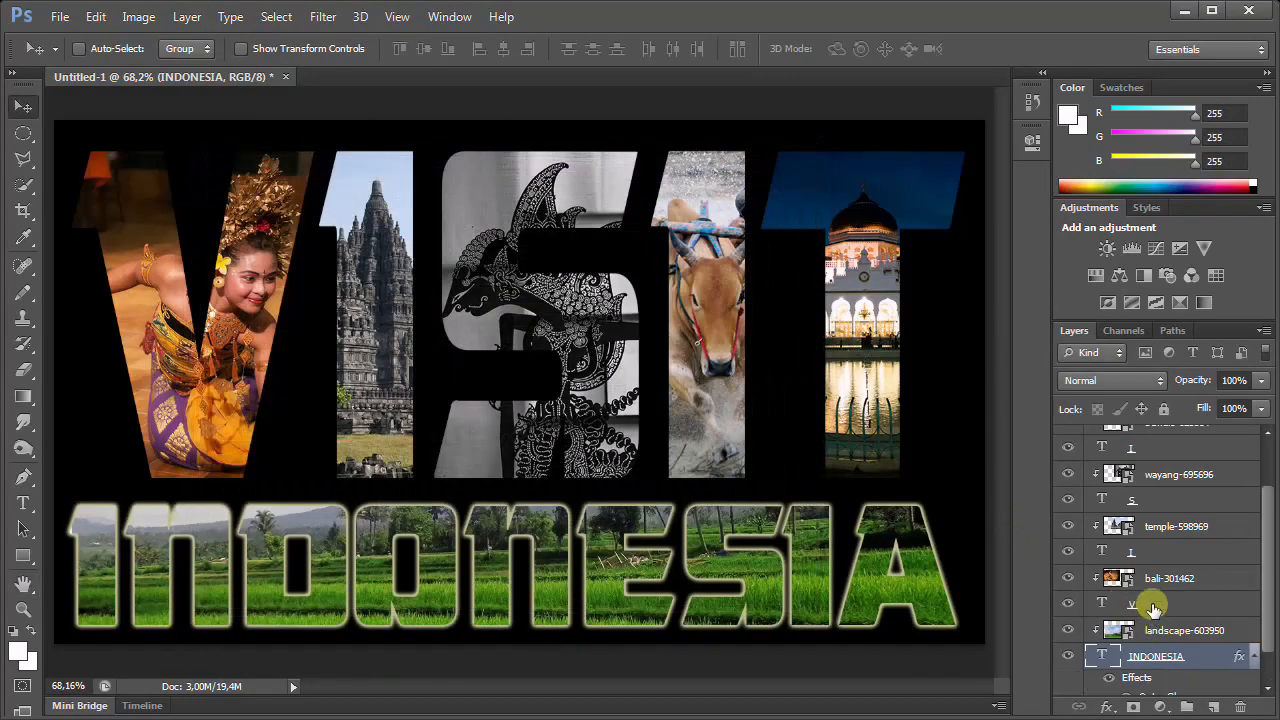
- Add an Outer Glow with 15% spread and 15 px size to the V text layer
click(1157, 605)
click(187, 17)
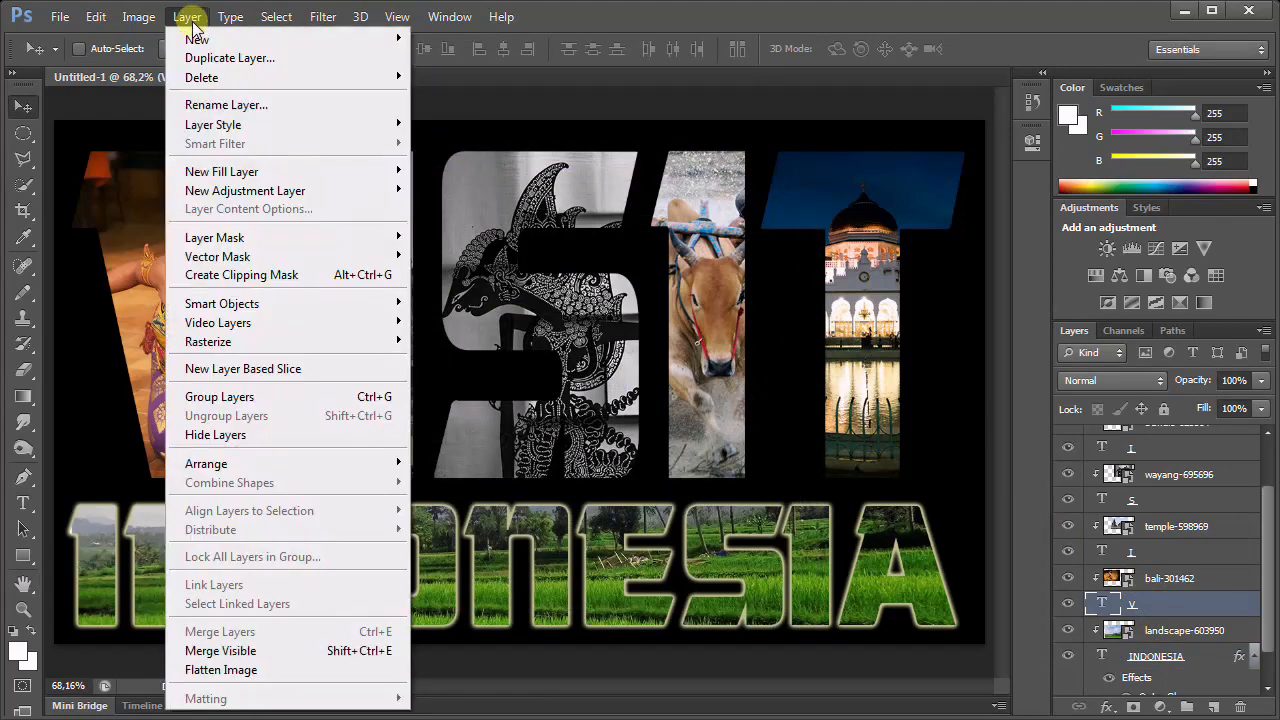
mouse_move(223, 123)
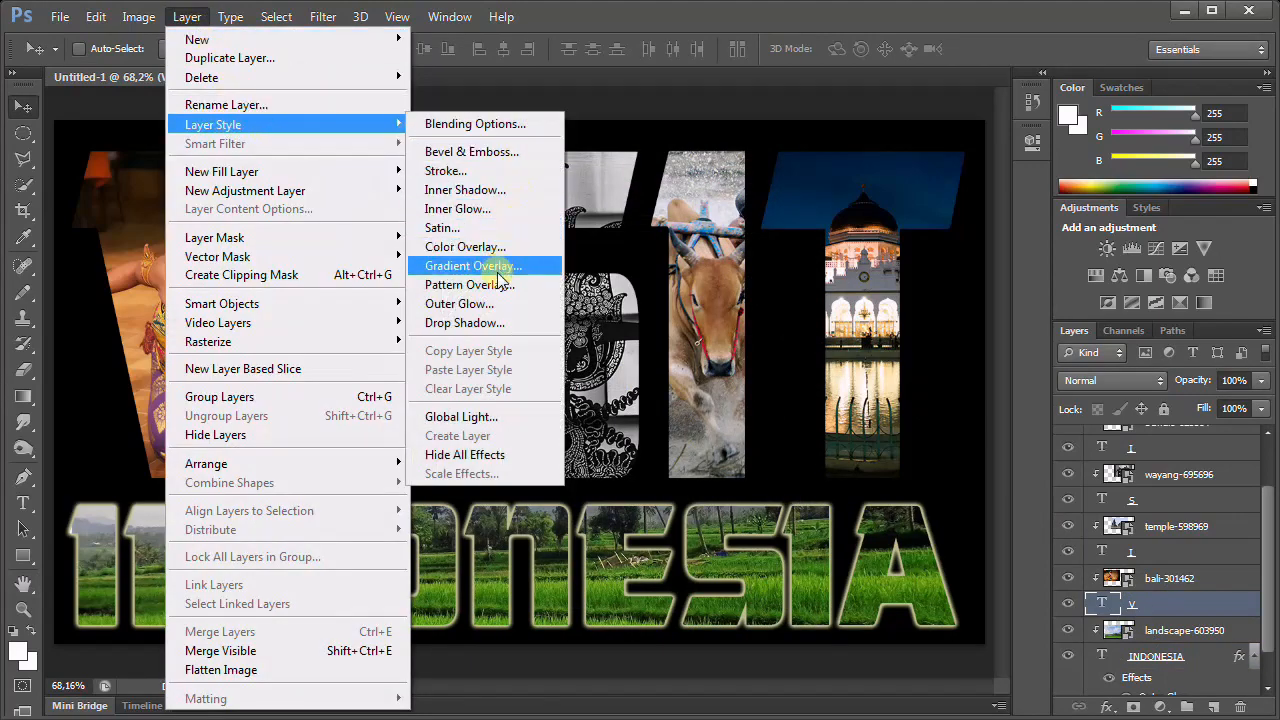
click(490, 304)
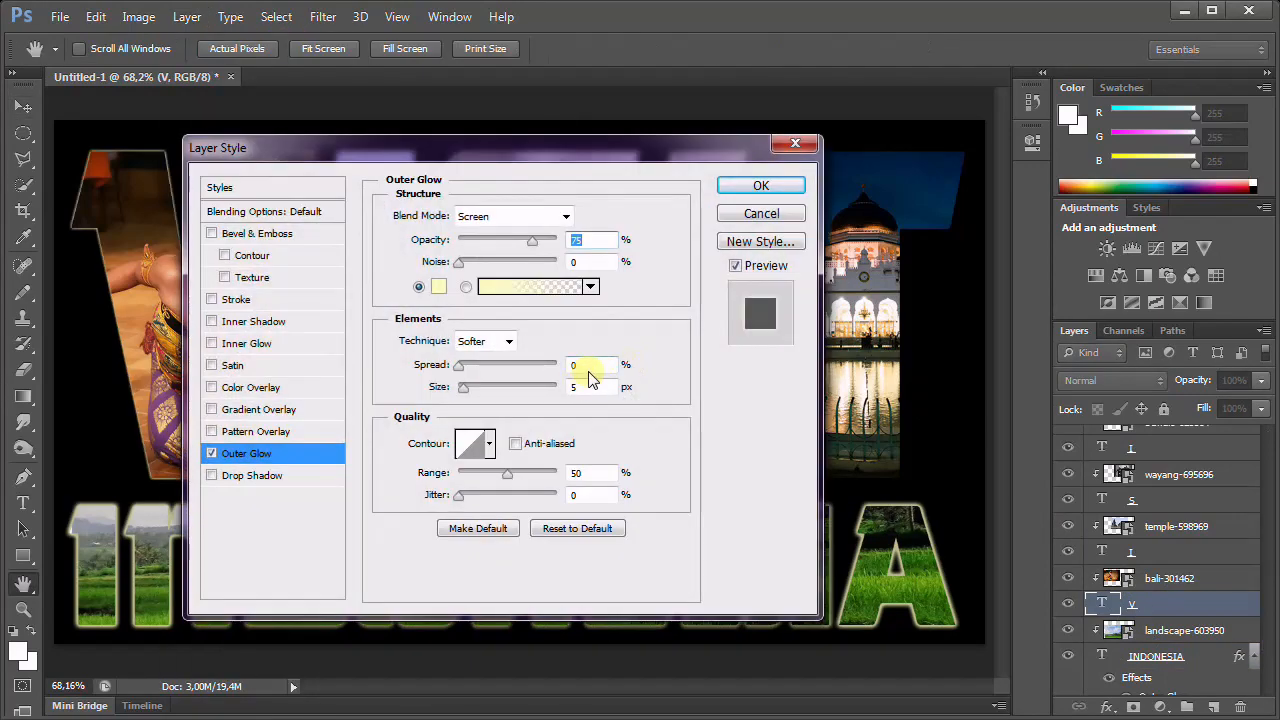
text(15)
click(585, 387)
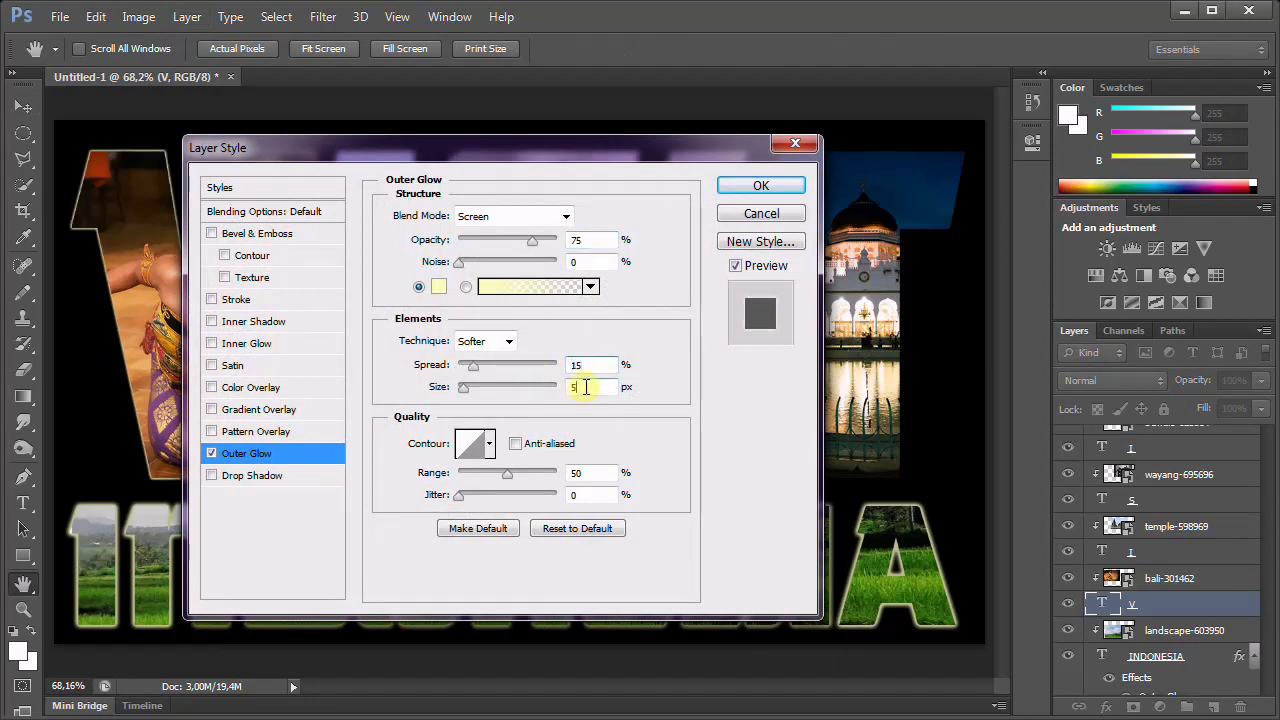
text(15)
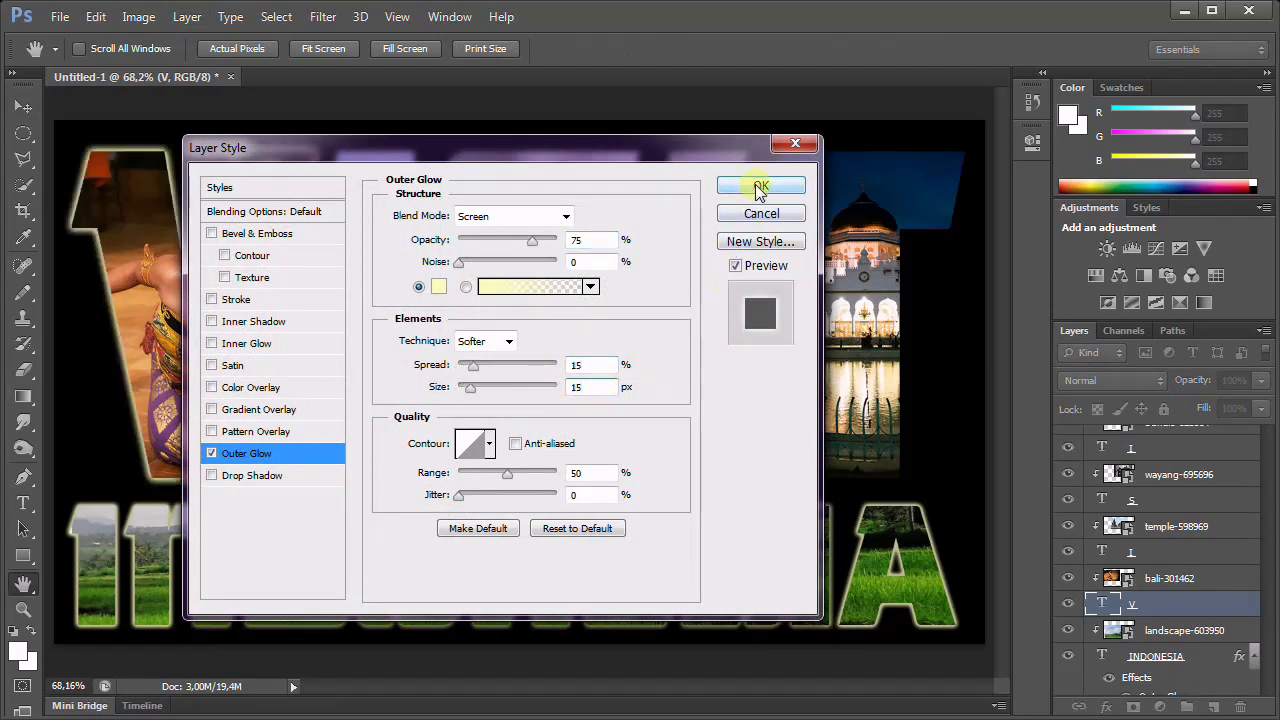
click(760, 187)
- Give the first I of VISIT an Outer Glow with 15% spread and 15 px size
click(1130, 551)
click(187, 17)
key(Escape)
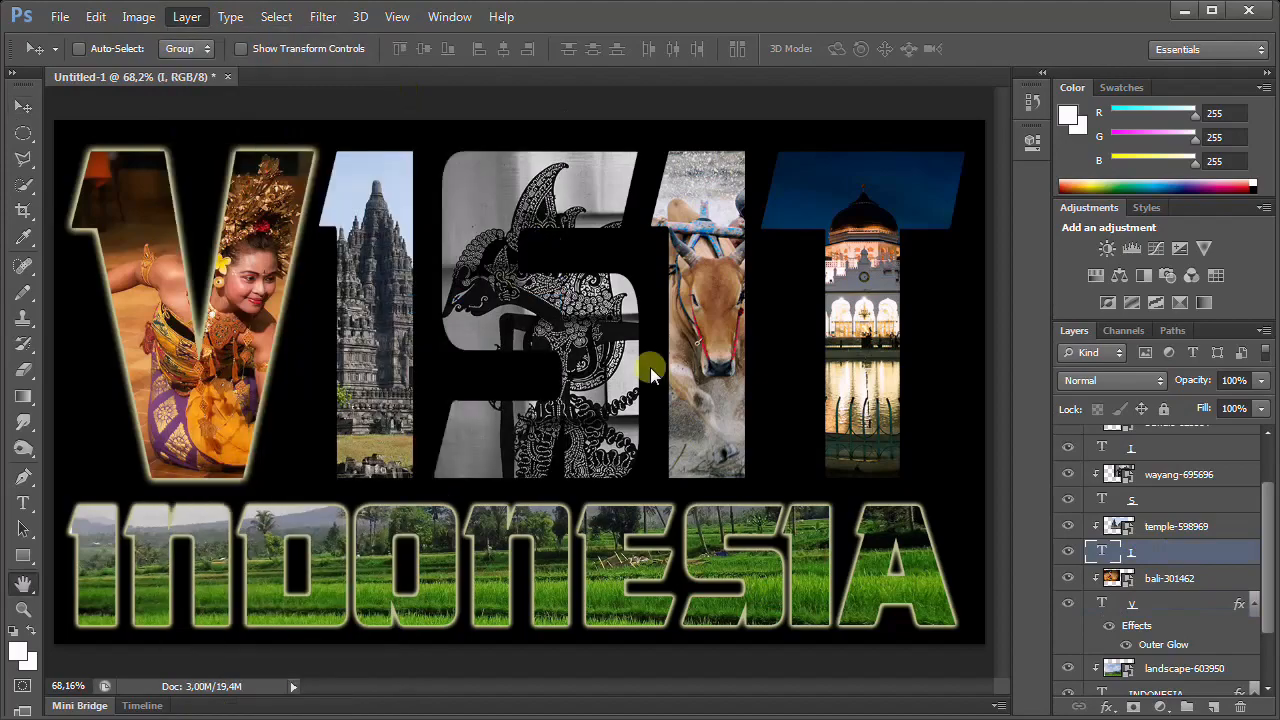
click(570, 366)
text(15)
click(585, 387)
text(15)
click(760, 187)
- Apply an Outer Glow with 15% spread and 15 px size to the S text layer
click(1130, 499)
click(187, 17)
mouse_move(279, 132)
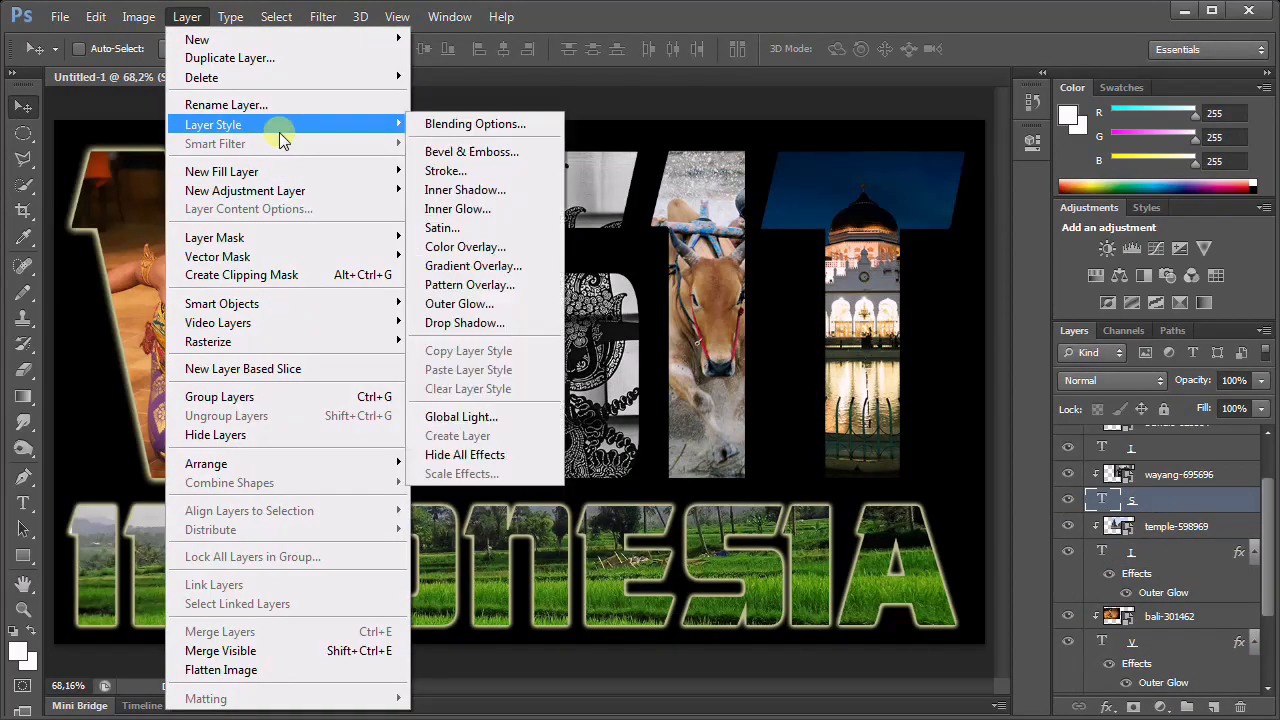
click(459, 303)
drag(592, 364, 545, 366)
text(15)
drag(590, 387, 540, 388)
text(15)
click(762, 187)
- Apply an Outer Glow with 15% spread and 15 px size to the second I of VISIT
click(1136, 448)
click(187, 17)
click(523, 303)
text(1515)
click(763, 187)
- Add an Outer Glow with 15% spread and 15 px size to the T text layer
drag(1268, 530, 1268, 500)
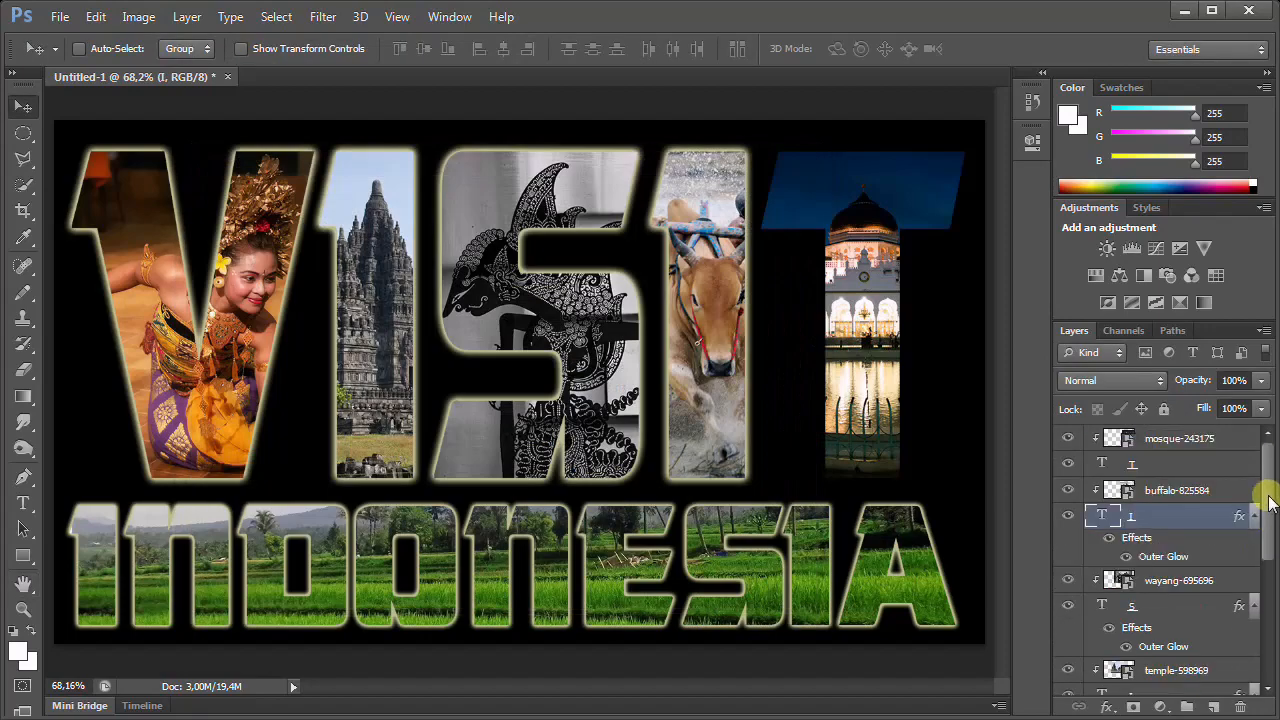
click(1136, 463)
click(187, 17)
click(523, 303)
drag(590, 365, 546, 364)
text(15)
drag(590, 387, 543, 386)
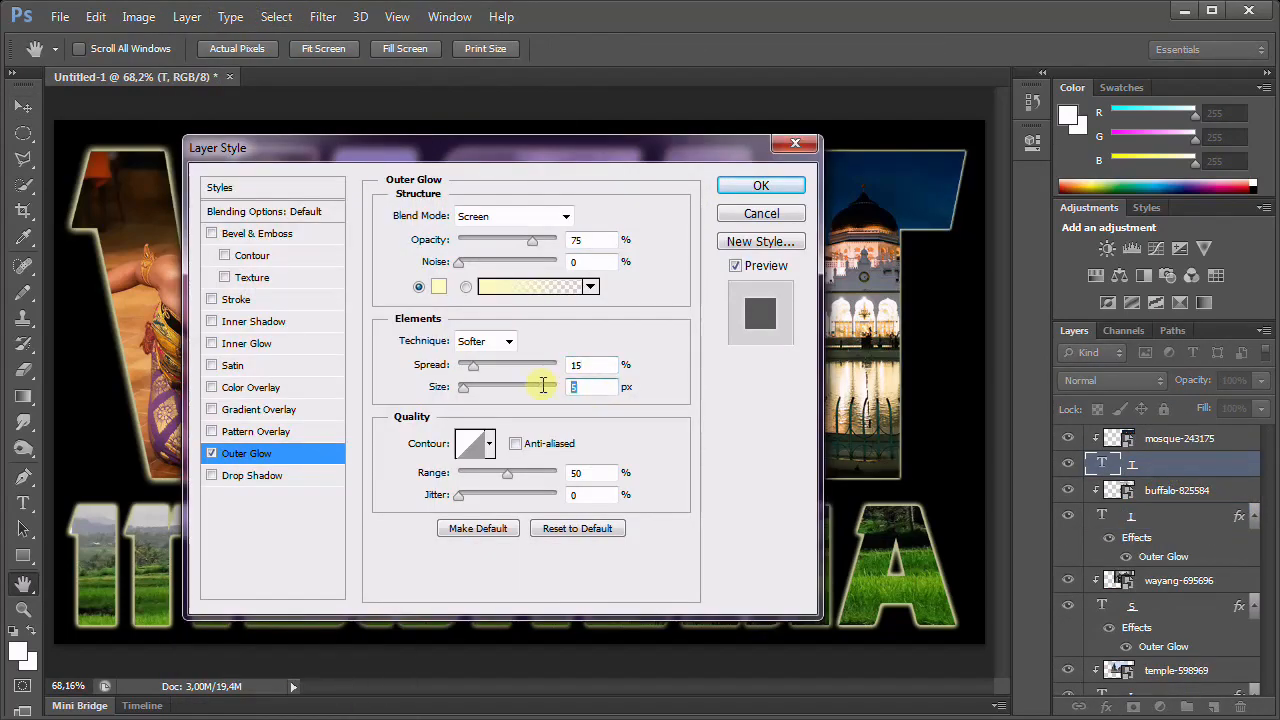
text(15)
click(778, 187)
- Float and lengthen the Layers panel to review the clipped images and Outer Glow effects, and move it back off the canvas
drag(1224, 330, 914, 155)
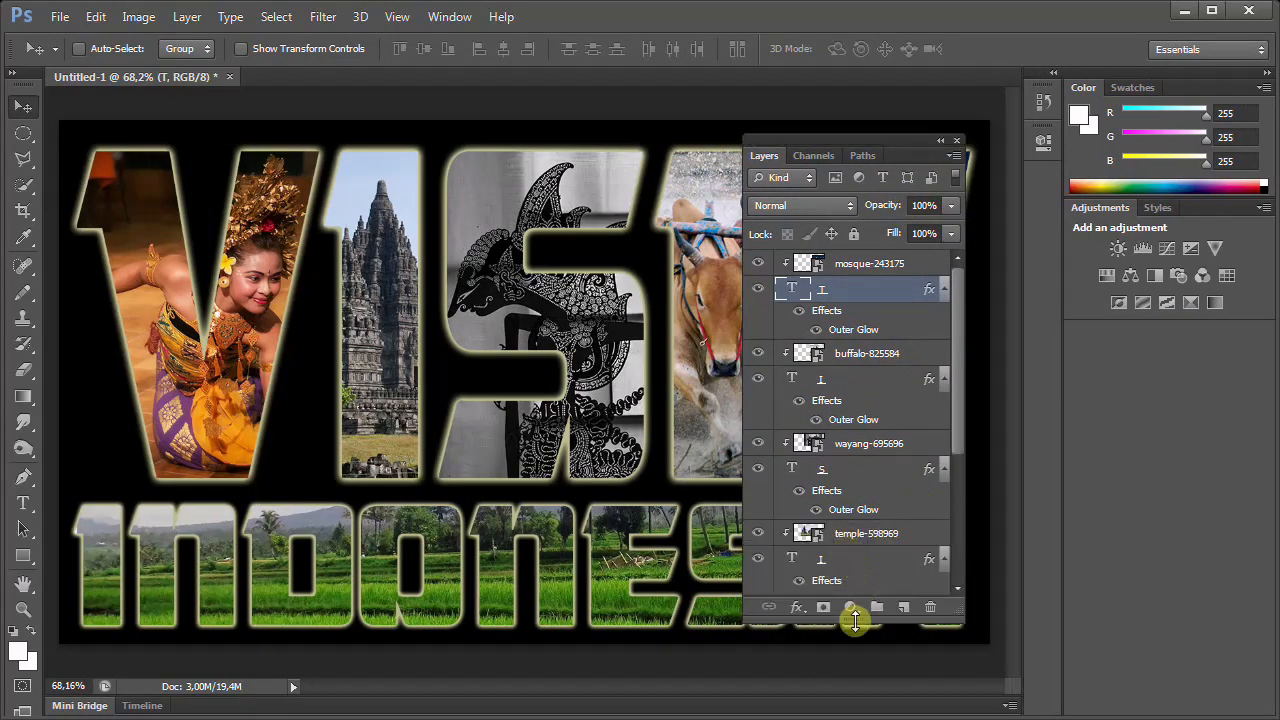
drag(855, 622, 852, 665)
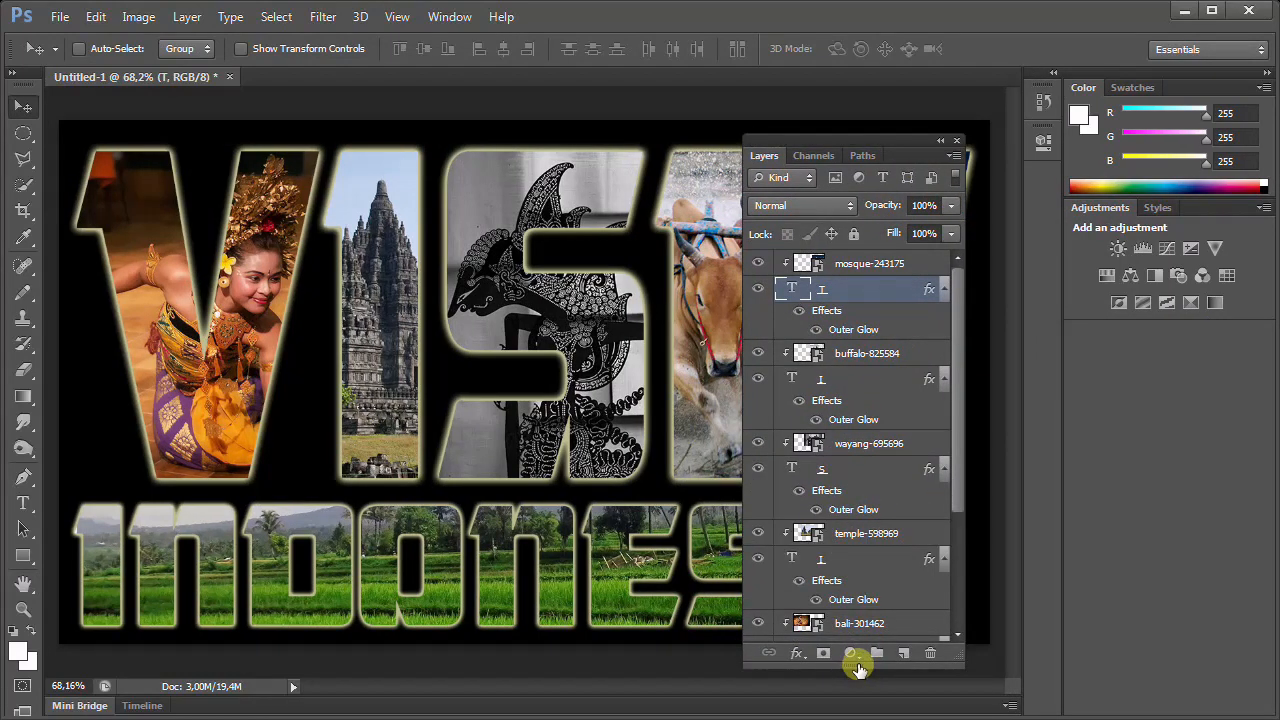
drag(903, 140, 908, 91)
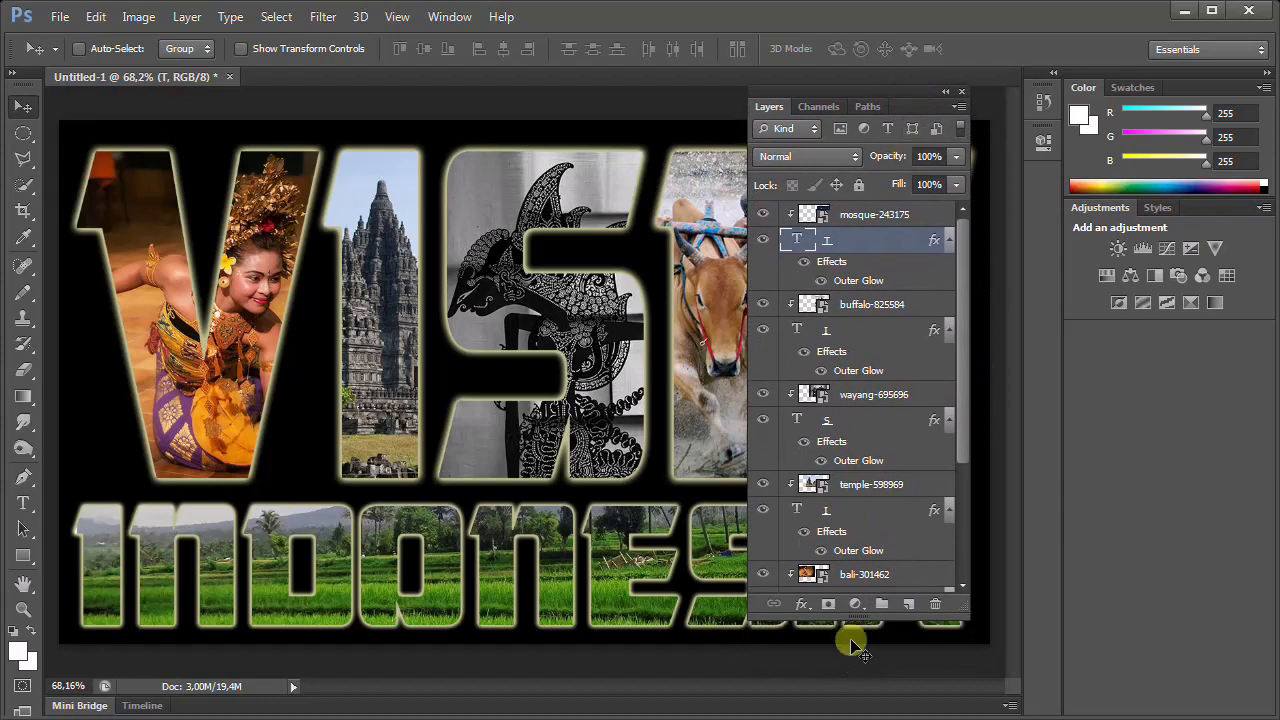
drag(857, 617, 871, 703)
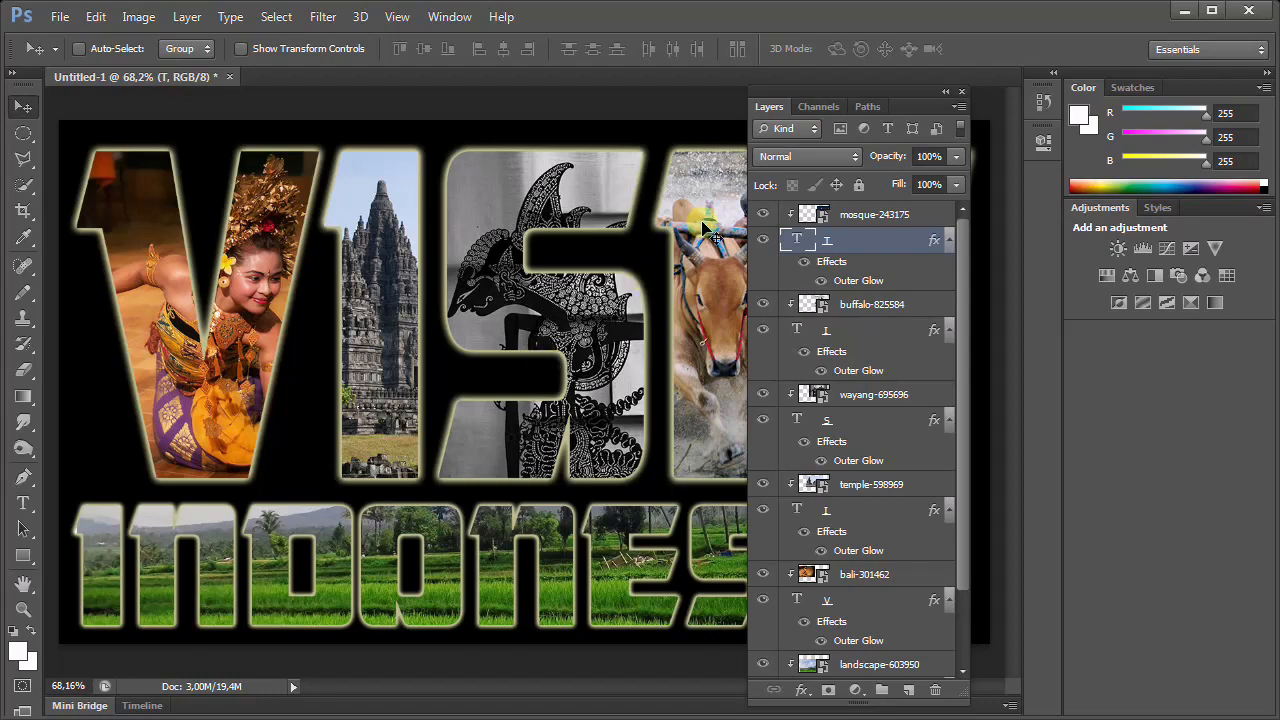
drag(885, 88, 1116, 348)
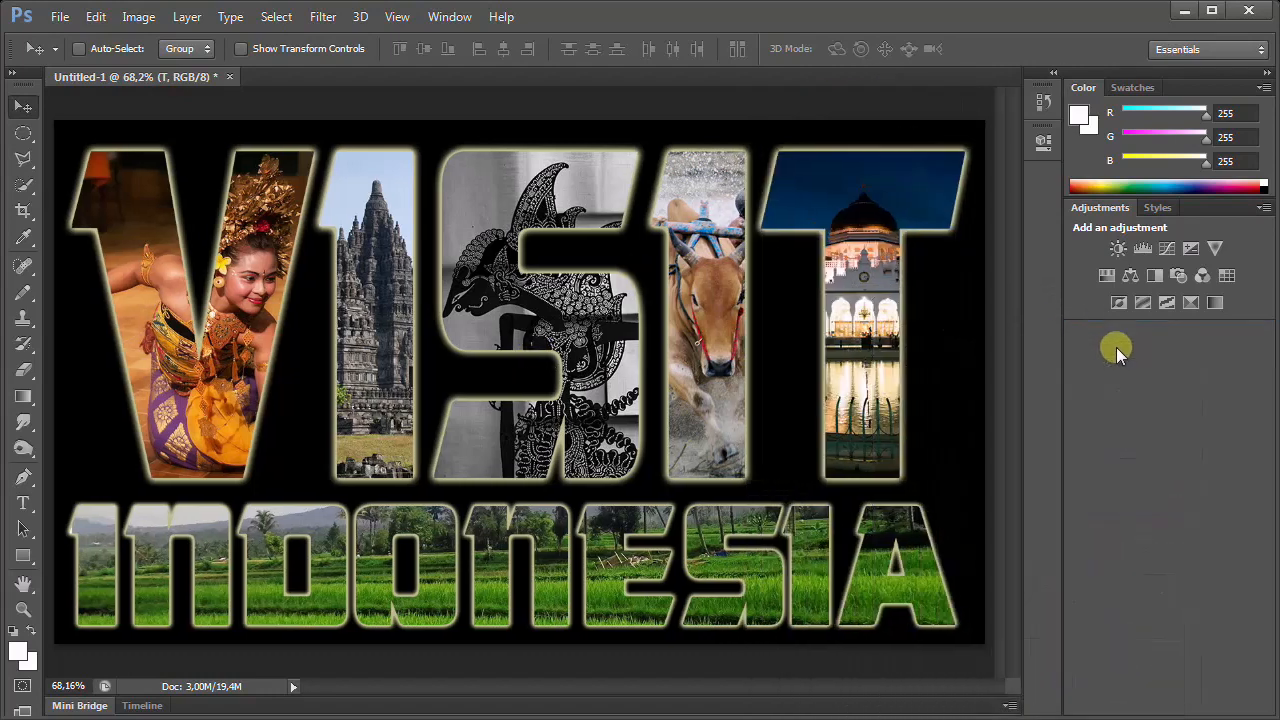